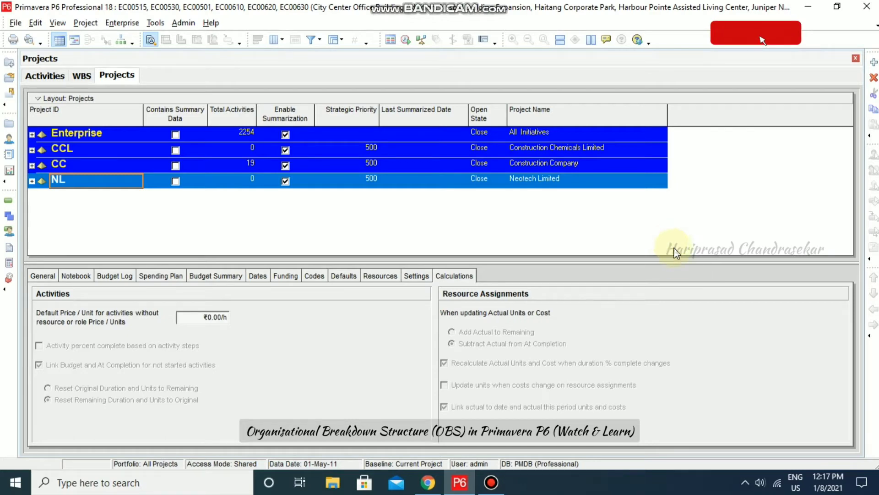
- Open the Organizational Breakdown Structure and add a new OBS element beneath Enterprise, displaying all OBS elements
left_click(121, 23)
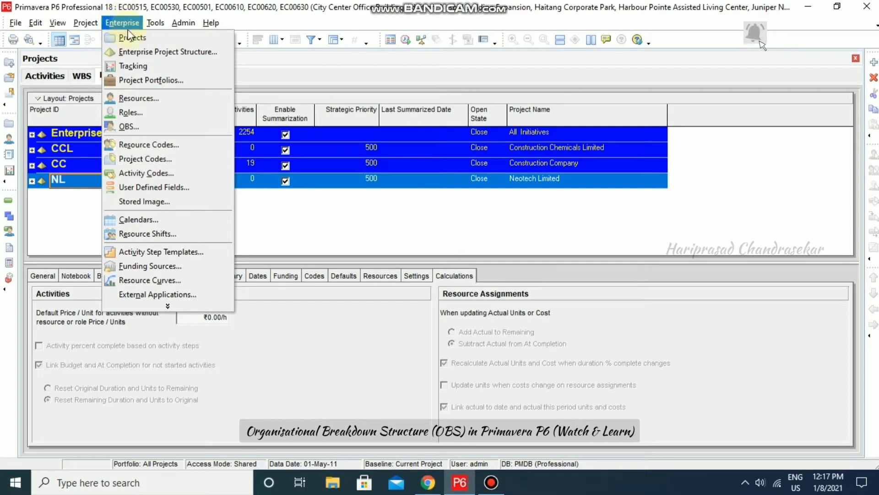
left_click(133, 127)
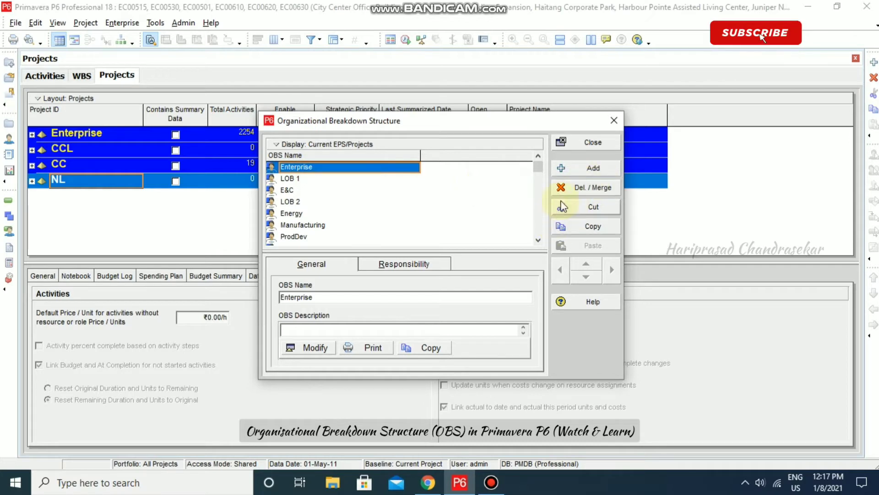
left_click(593, 169)
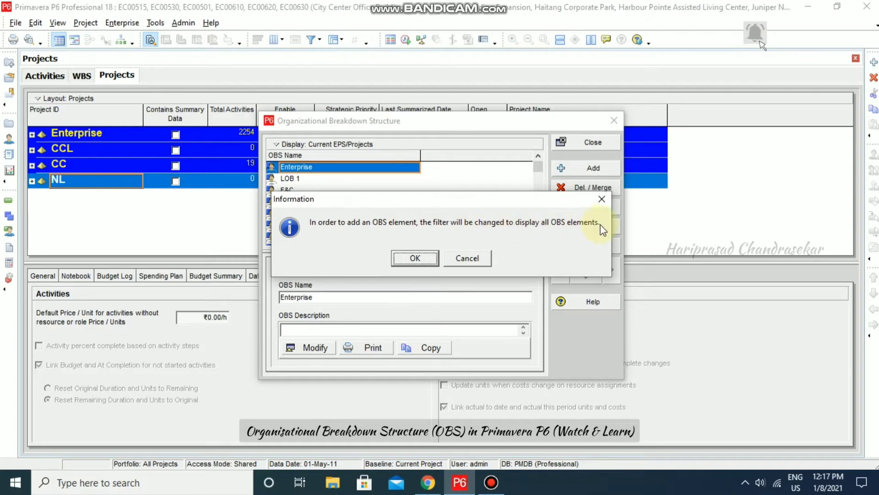
left_click(418, 259)
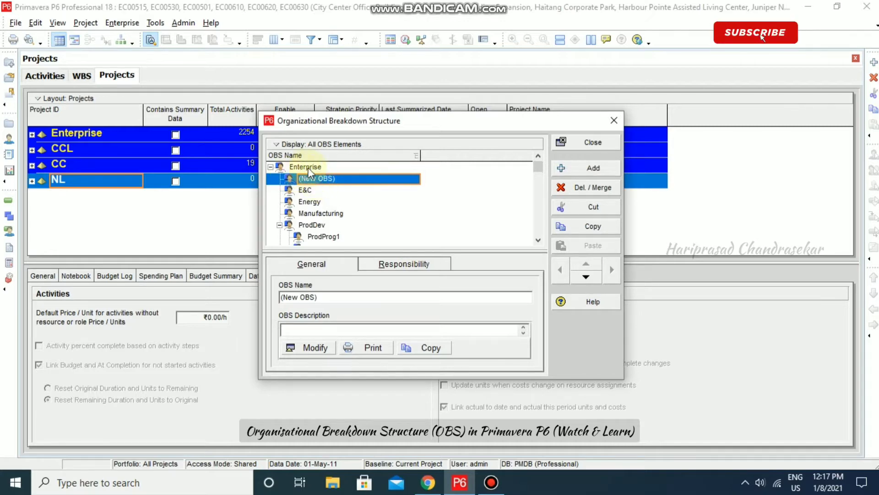
- Move the new OBS element down past its siblings to the end of the Enterprise hierarchy
left_click(586, 278)
left_click(587, 278)
left_click(586, 278)
left_click(587, 278)
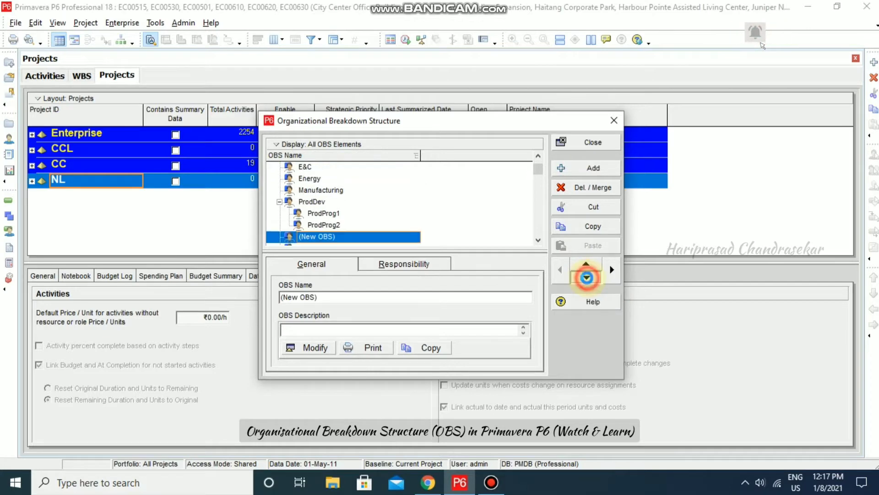
left_click(587, 277)
left_click(587, 277)
left_click(587, 278)
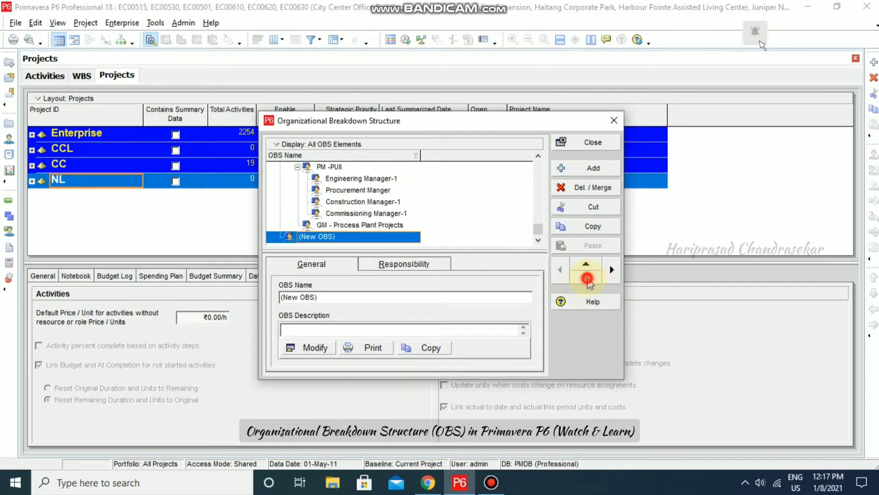
- Name the new OBS element New Construction
left_click(412, 236)
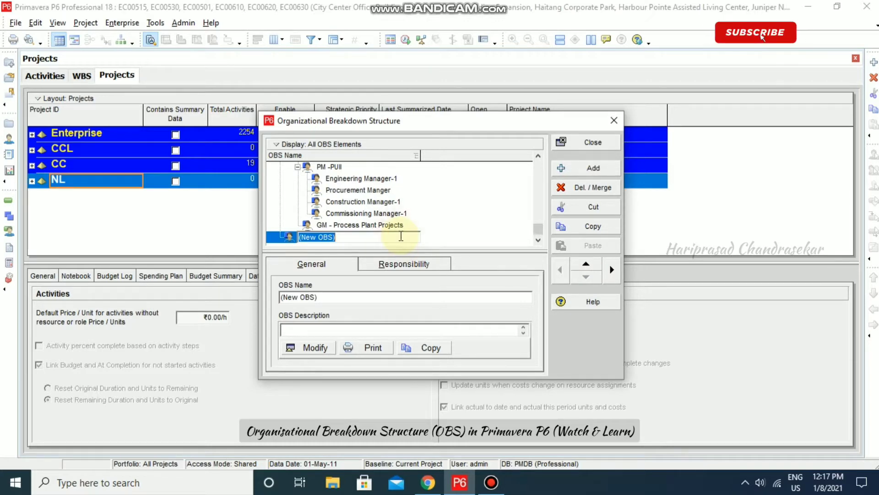
type("New Construction")
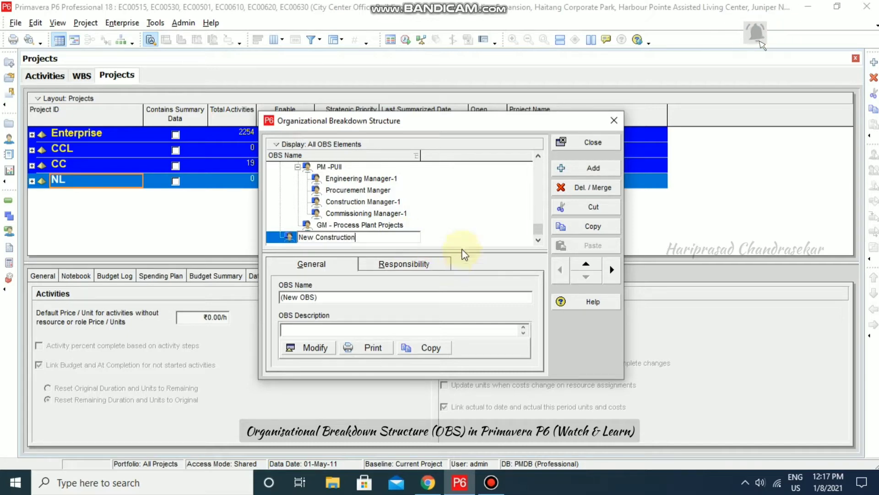
key("Return")
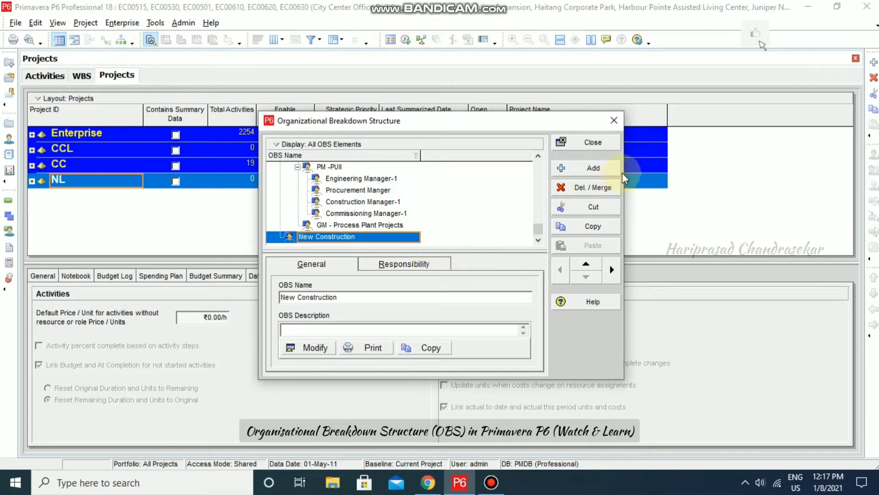
- Add an OBS element indented one level beneath New Construction, and rename the parent New Construction MD
left_click(607, 169)
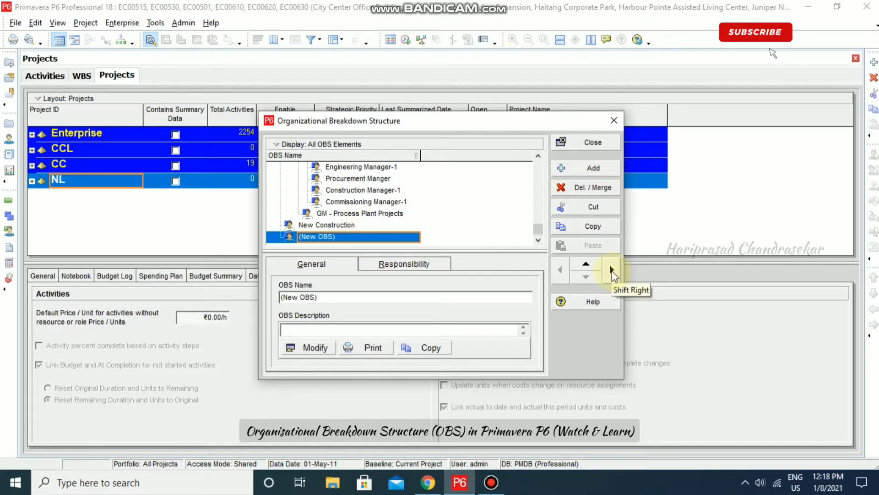
left_click(611, 271)
left_click(379, 235)
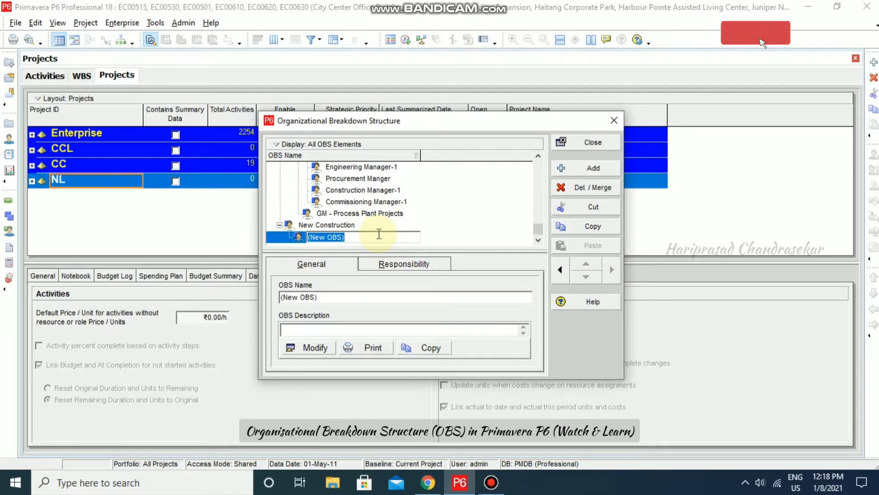
key("Up")
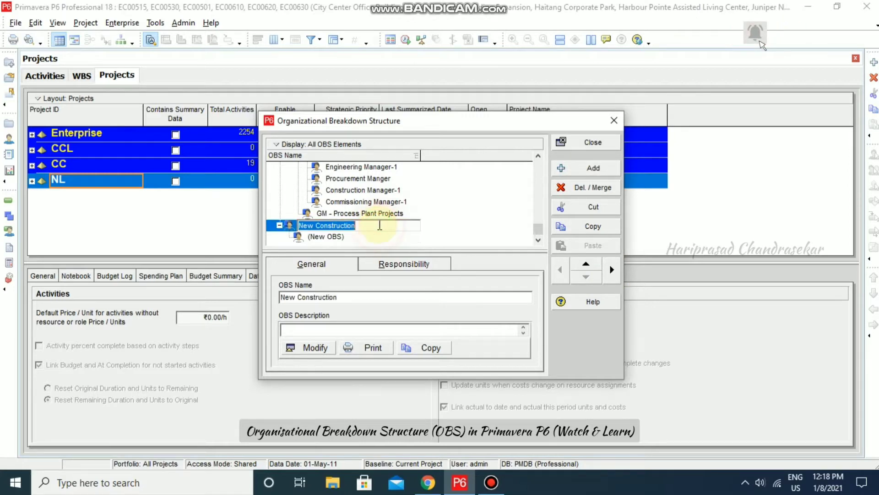
key("F2")
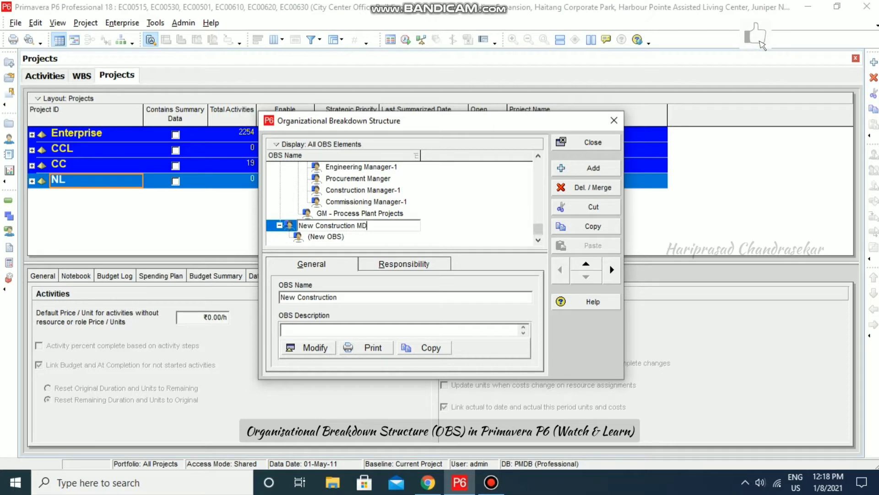
- Name the unnamed child element of New Construction MD Design Dept GM
left_click(366, 237)
left_click(373, 237)
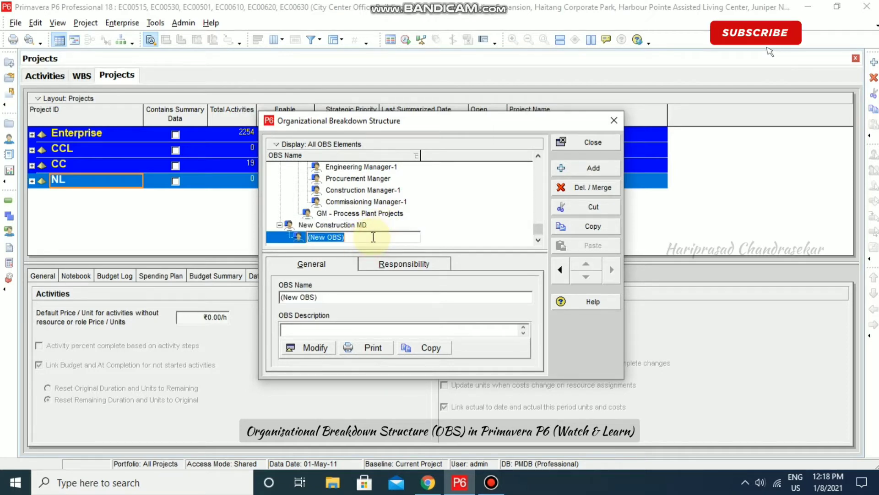
type("Design Dept GM")
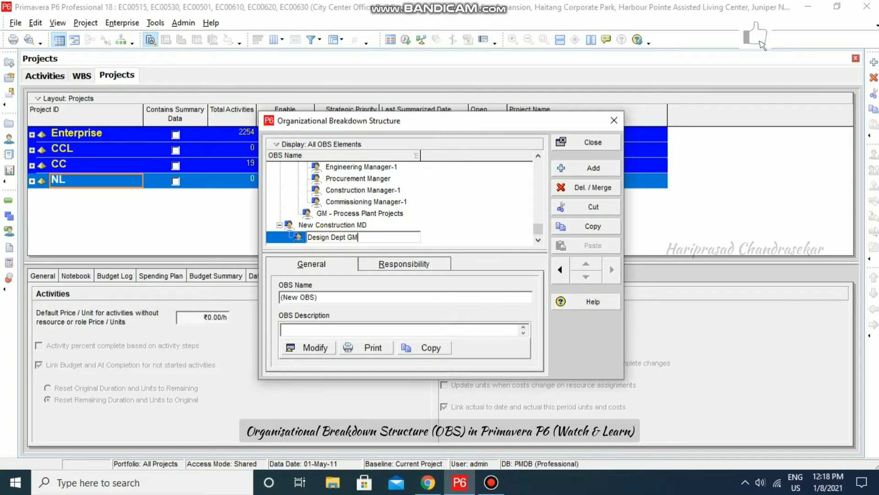
- Add a sibling OBS element after Design Dept GM and name it Estimation Dept GM
left_click(595, 168)
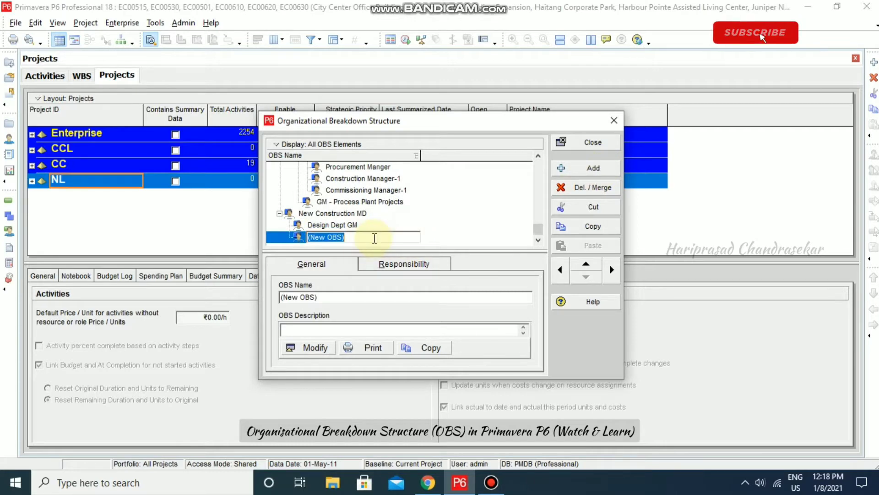
type("Estimation Dept GM")
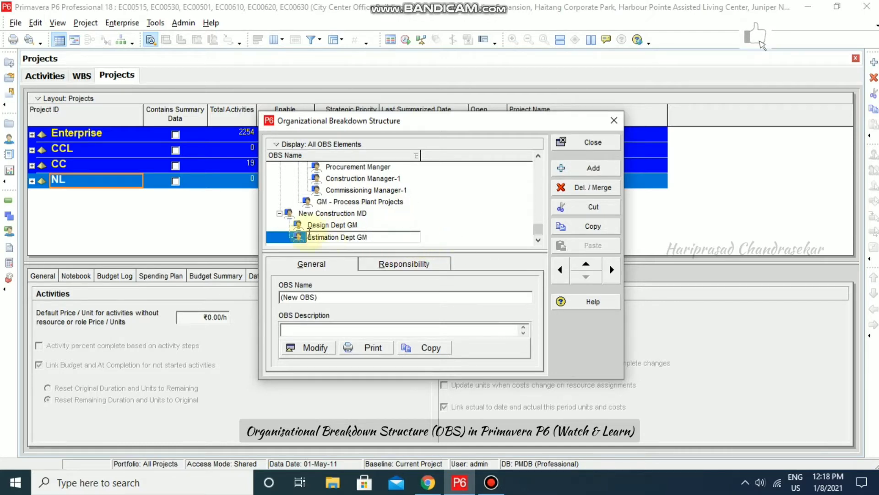
key("Return")
- Add an OBS element indented beneath Design Dept GM and name it Worker 1
key("Up")
left_click(597, 174)
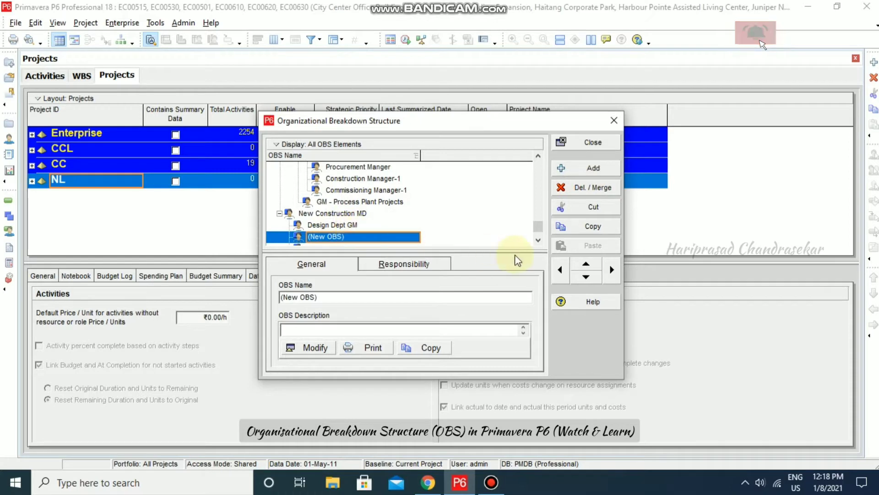
left_click(612, 271)
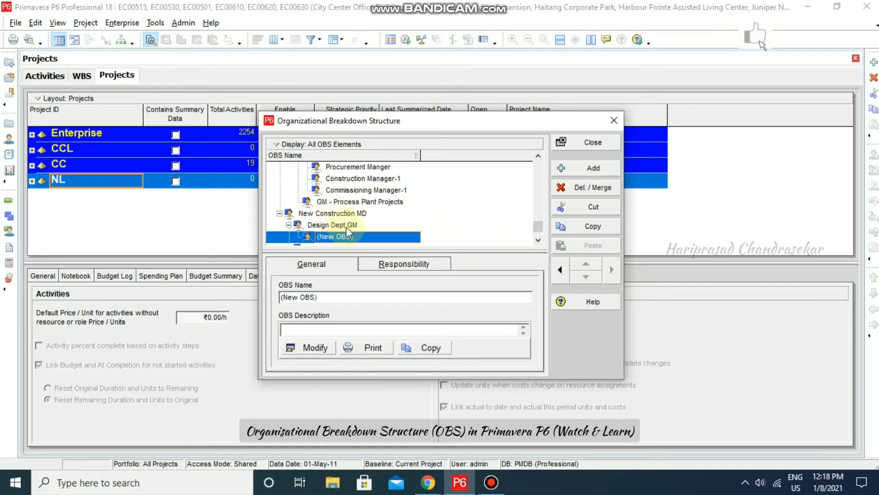
left_click(368, 236)
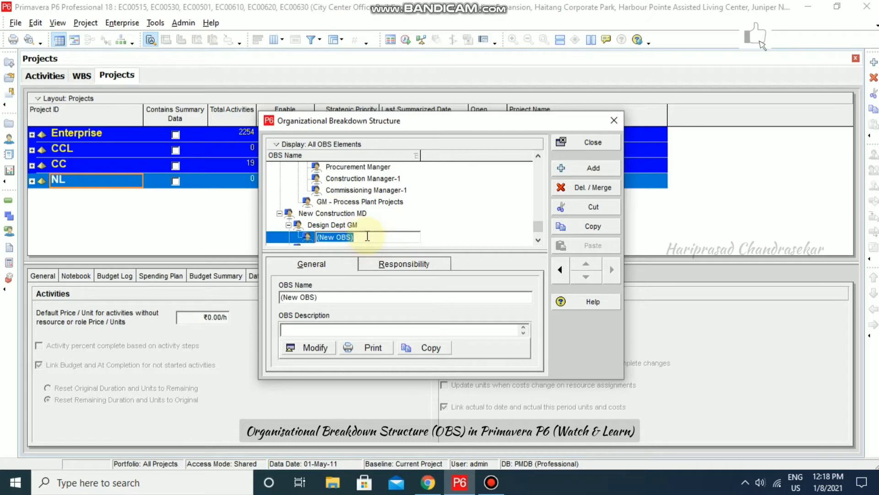
type("Work")
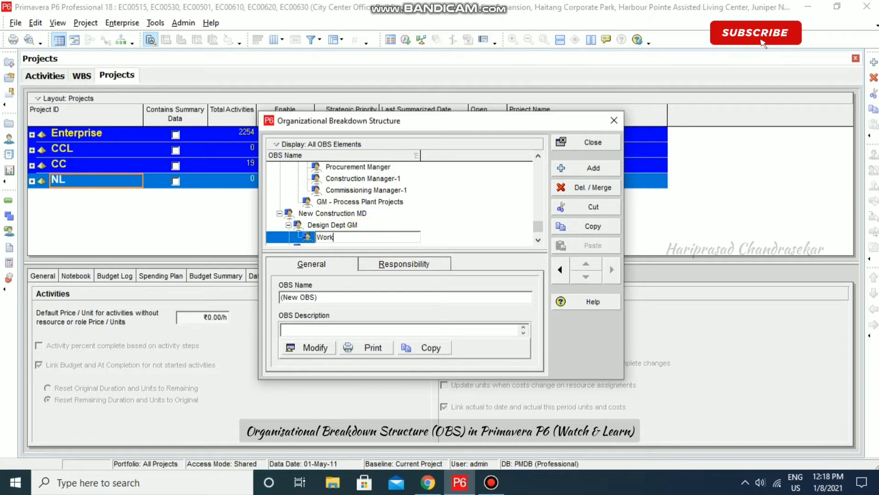
type("er 1")
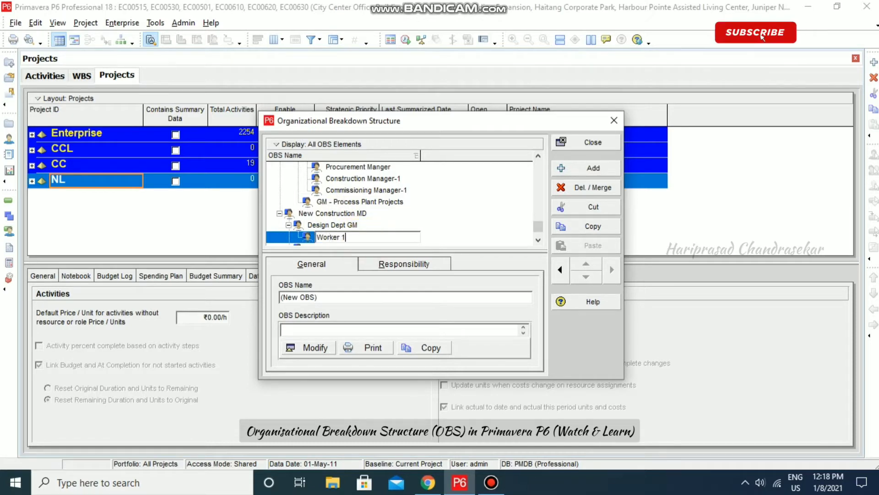
- Add a second OBS element beneath Design Dept GM and name it Worker 2
left_click(593, 169)
left_click(372, 237)
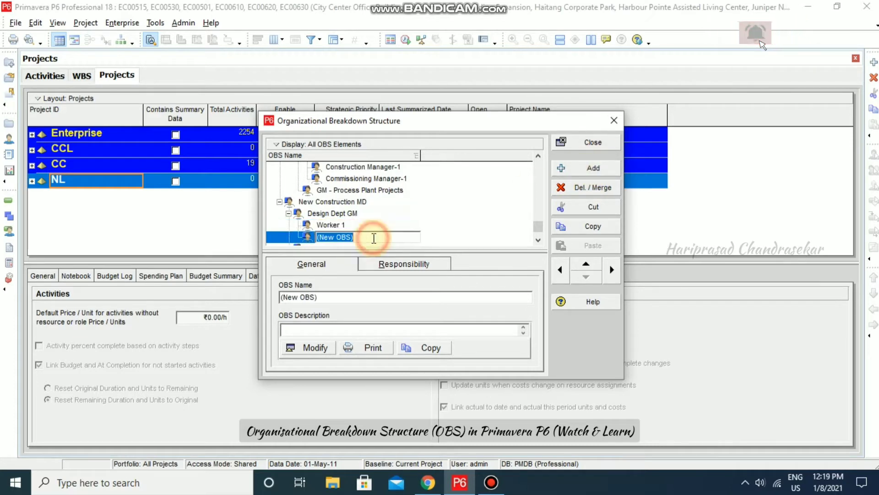
type("Worker ")
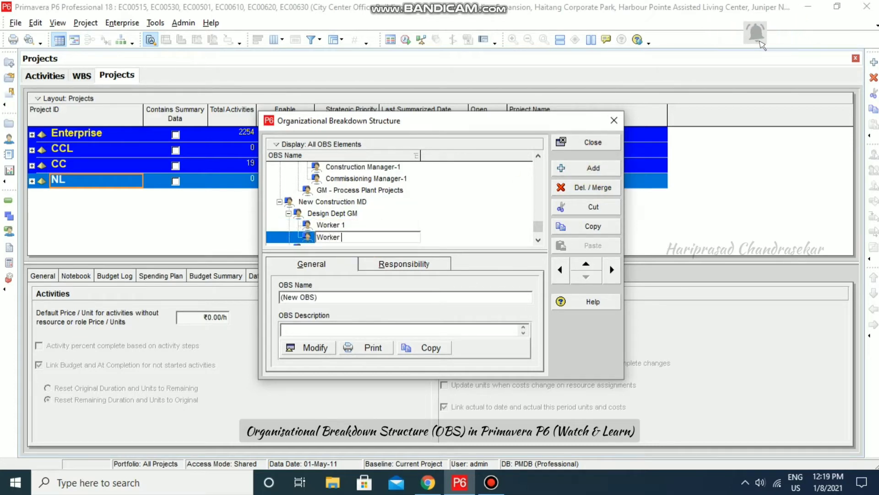
type("2")
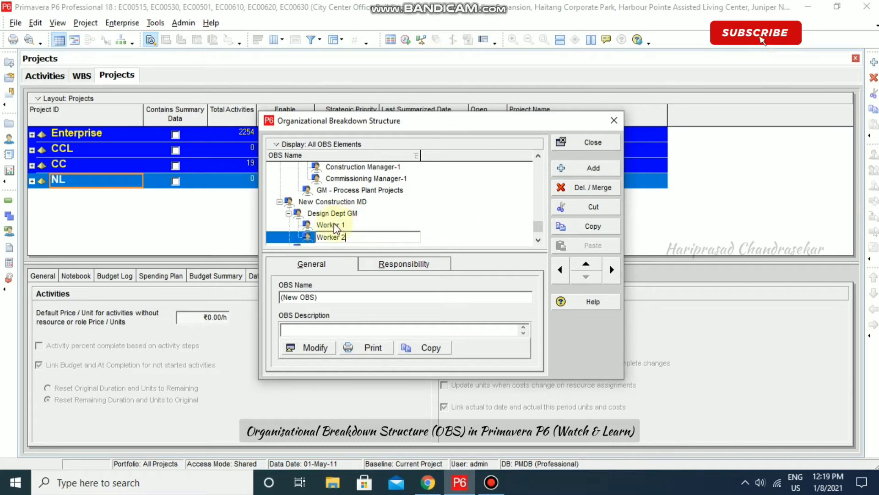
left_click(330, 237)
- Add an OBS element indented beneath Estimation Dept GM and give it the unique name Worker 1-1
scroll(344, 229, "down", 1)
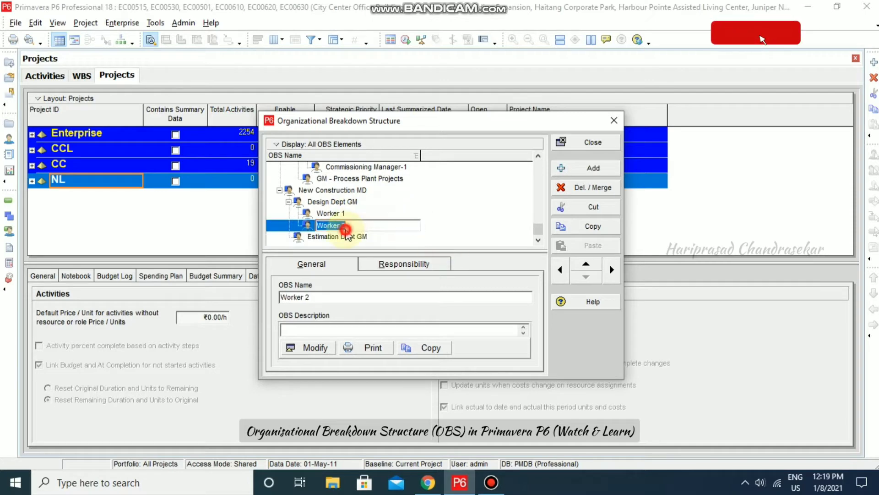
left_click(351, 238)
left_click(595, 170)
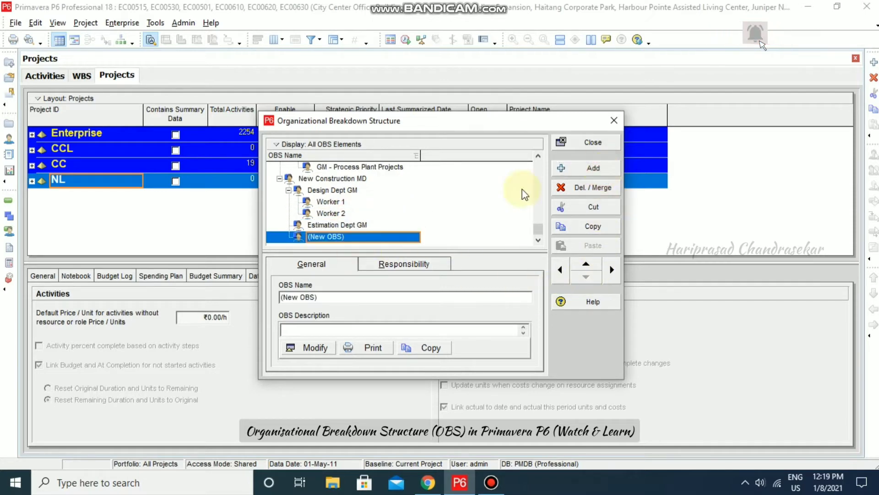
left_click(612, 269)
left_click(387, 237)
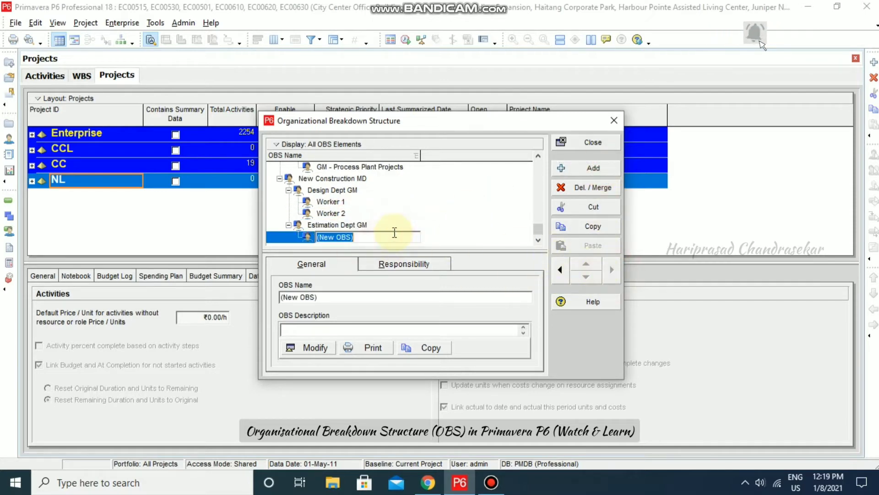
type("Wo")
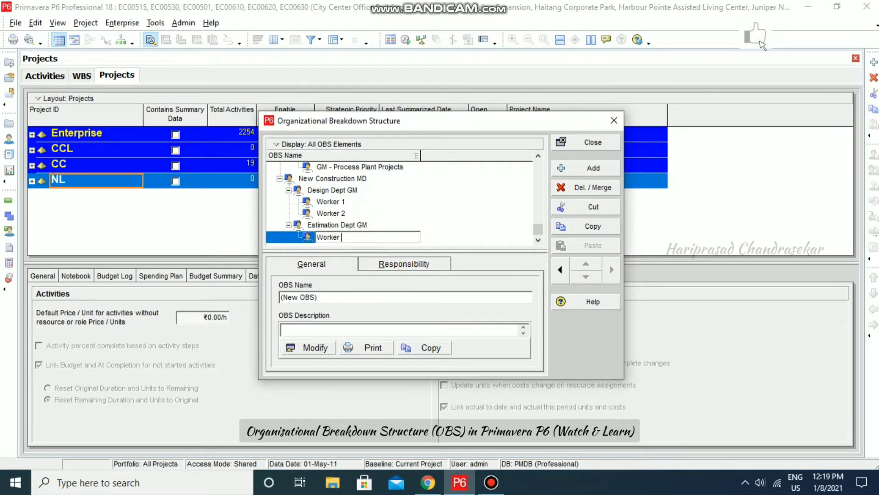
type("rker")
left_click(590, 168)
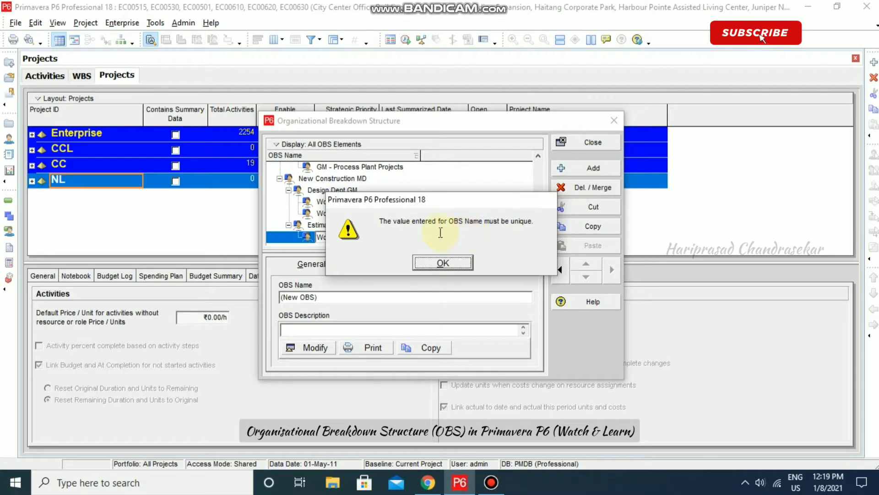
left_click(465, 262)
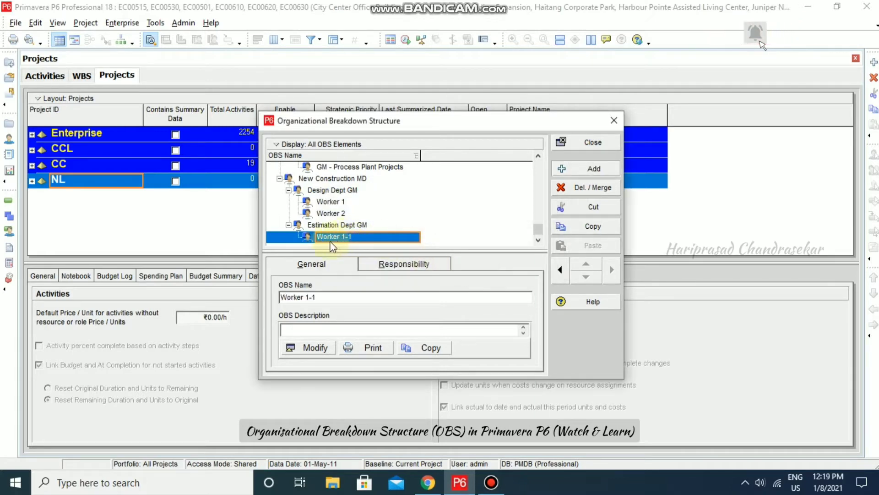
- Add a second OBS element beneath Estimation Dept GM and give it the unique name Worker 2-1
left_click(591, 169)
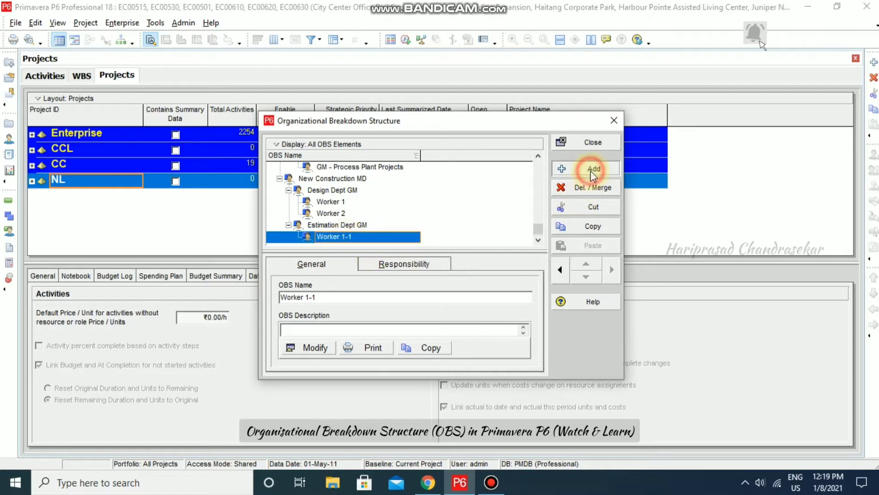
type("Work")
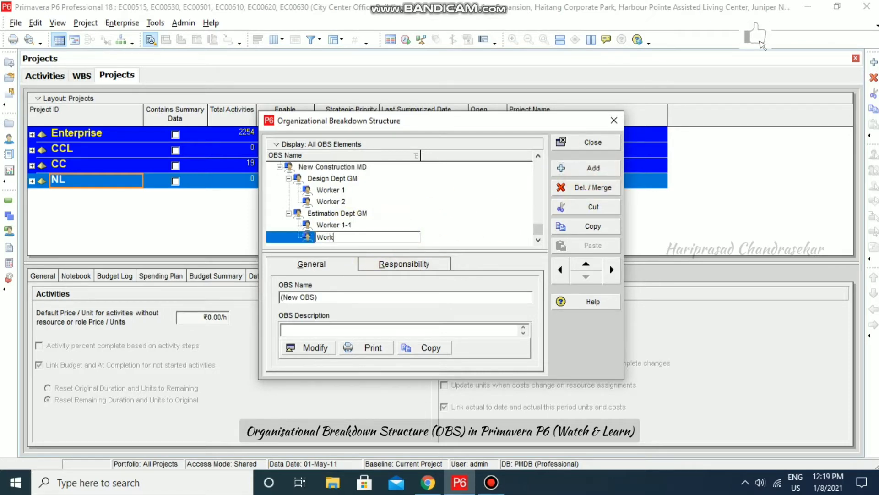
type("er 2")
left_click(591, 169)
left_click(444, 263)
type("2-1")
key("Return")
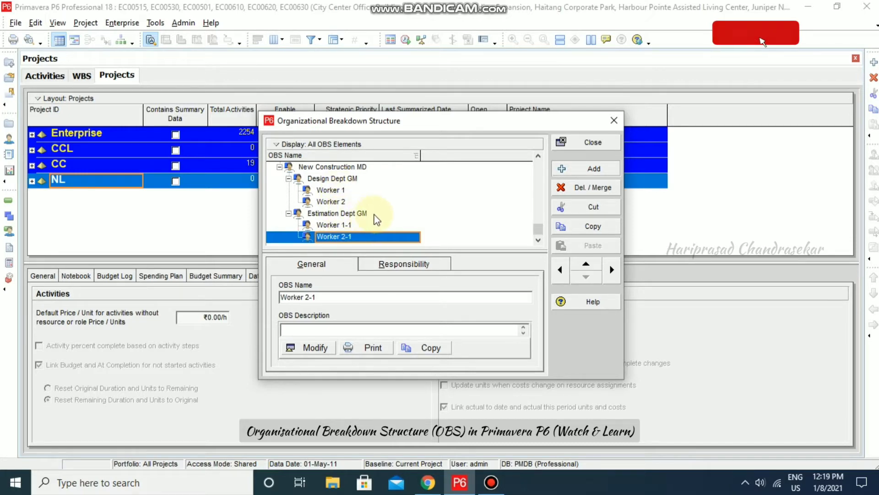
scroll(362, 215, "up", 1)
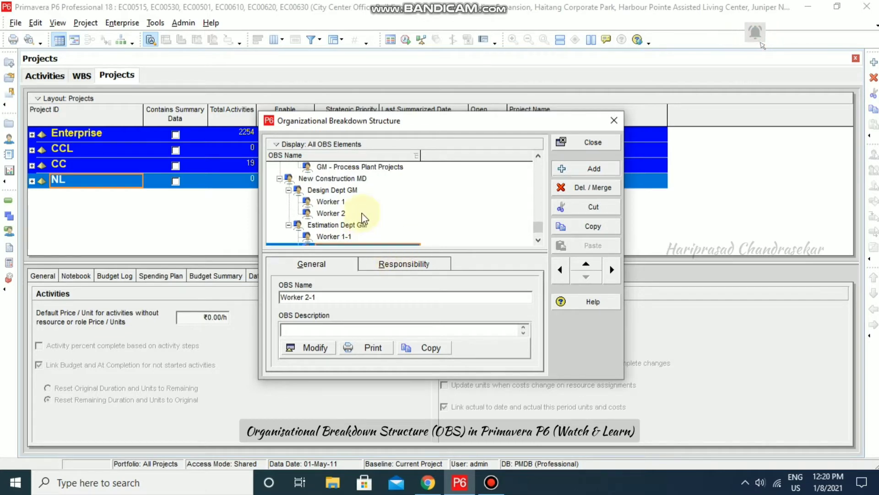
- Collapse the New Construction MD branch and fold the whole OBS tree into its Enterprise root
left_click(280, 180)
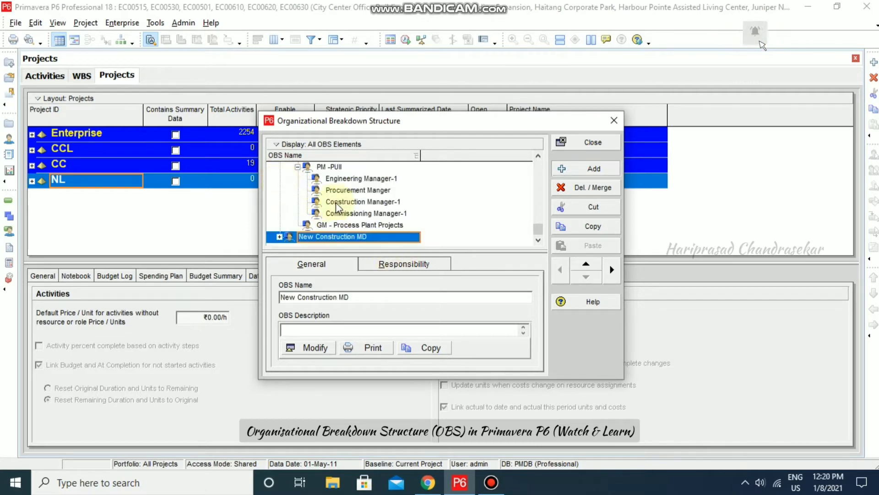
left_click(280, 236)
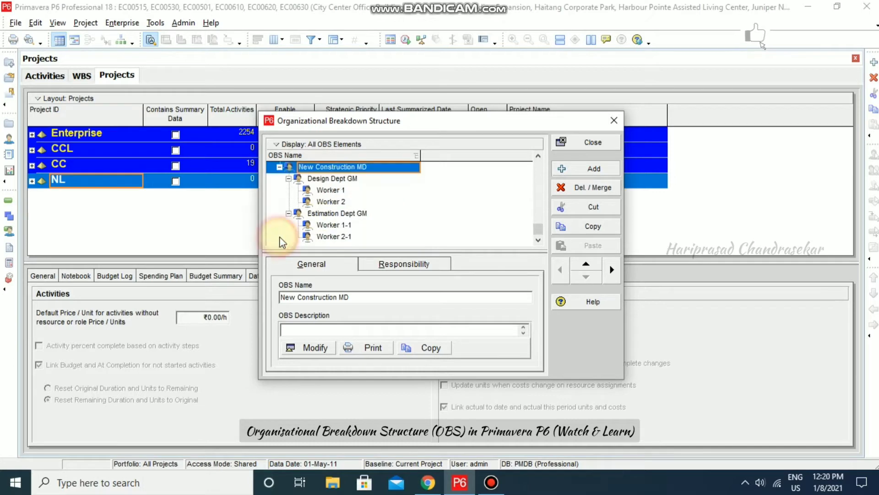
left_click(280, 167)
scroll(293, 190, "up", 2)
scroll(293, 190, "up", 6)
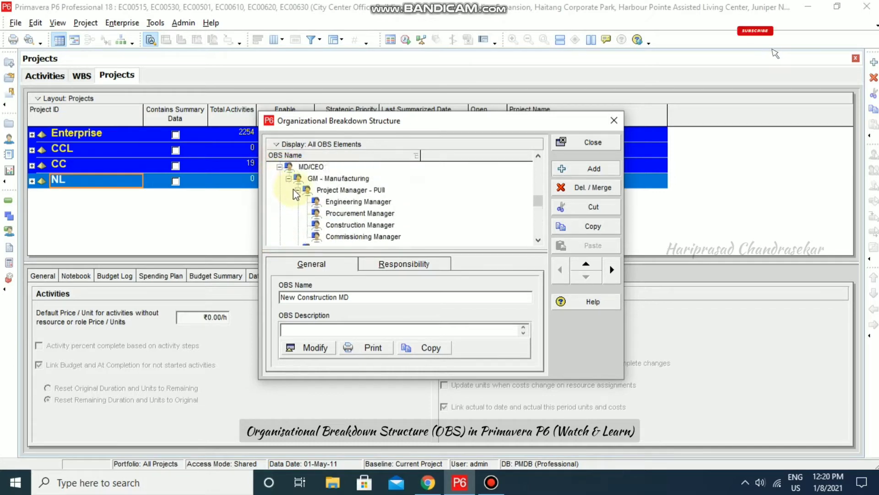
left_click(270, 167)
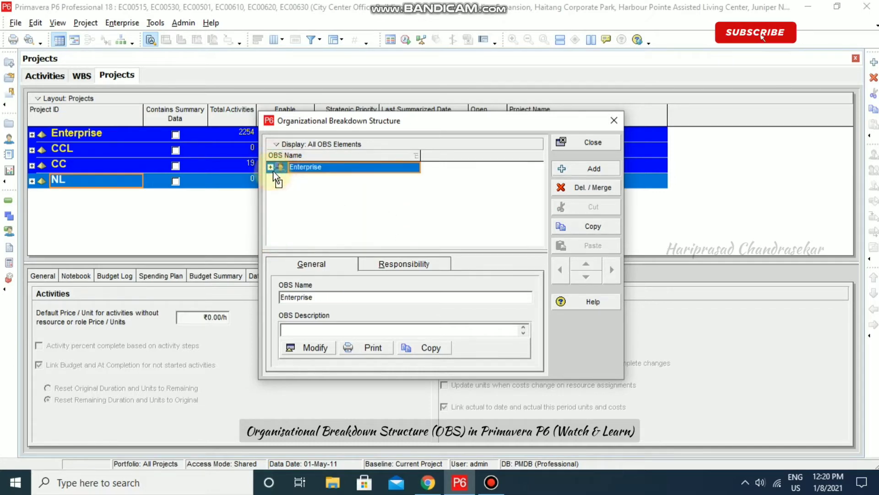
left_click(271, 166)
left_click(271, 167)
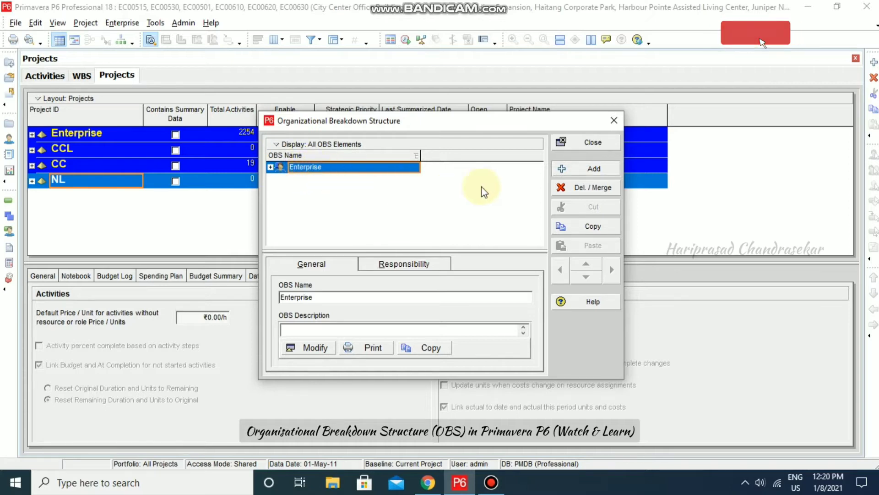
- Try to delete the Enterprise root element from the OBS
left_click(588, 188)
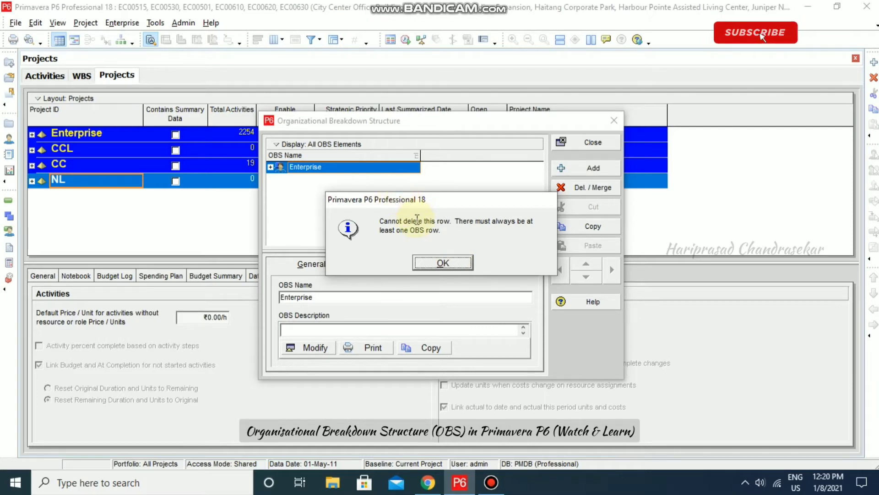
left_click(444, 262)
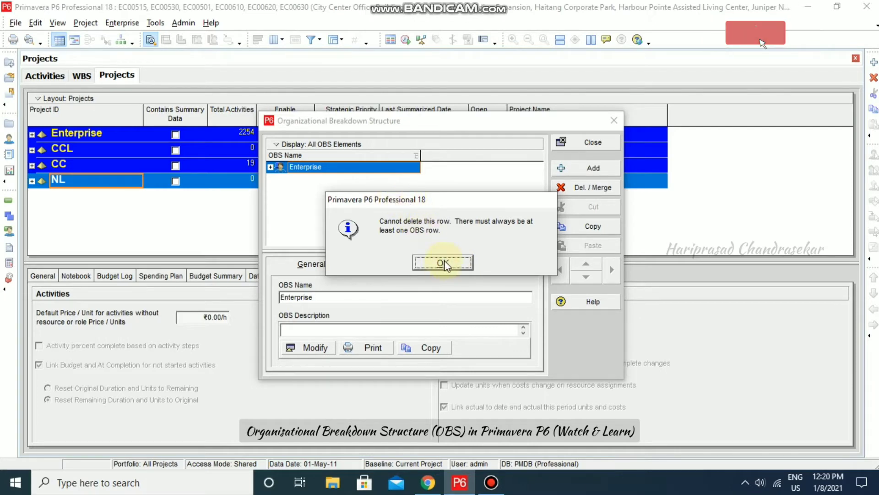
- Expand Enterprise, collapse the ProdDev, Corporate, IT, MD/CEO and Neotech - MD/CEO branches, and expand New Construction MD
left_click(271, 167)
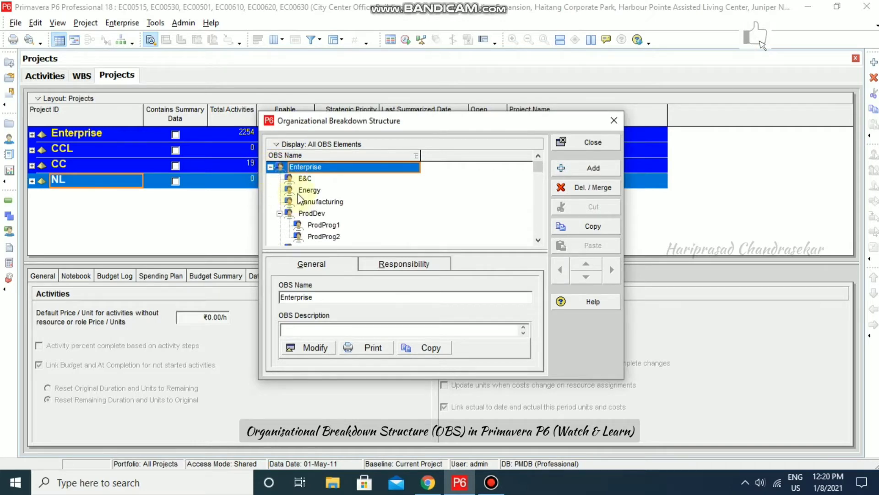
left_click(278, 213)
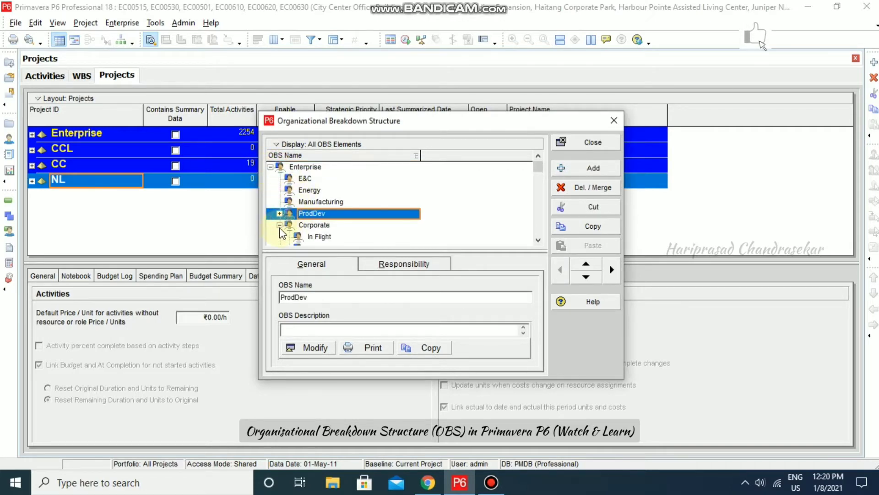
left_click(280, 225)
left_click(280, 225)
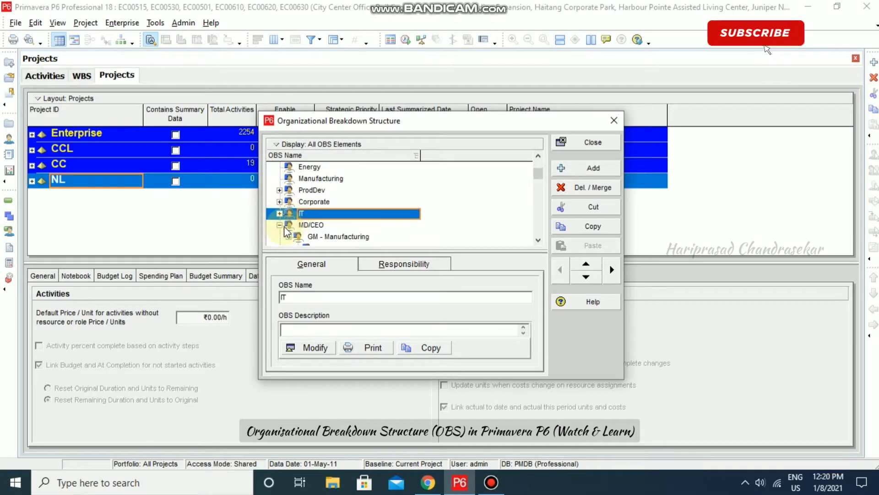
left_click(281, 225)
double_click(339, 213)
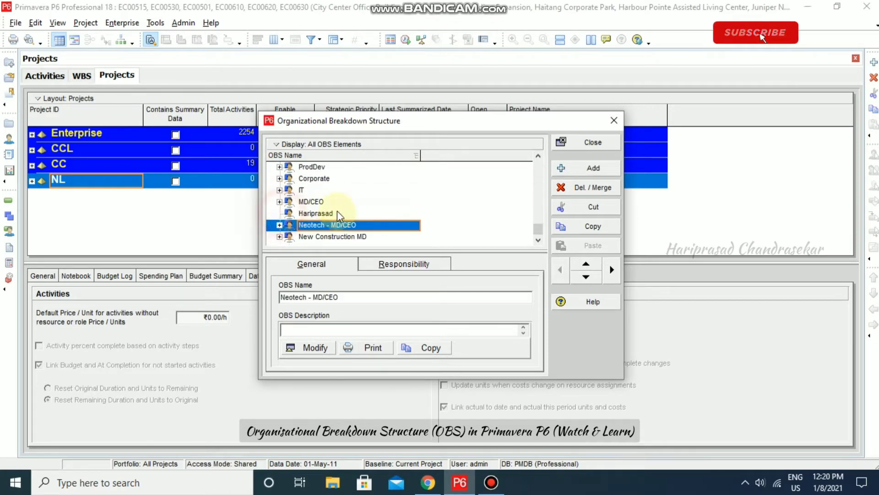
left_click(280, 236)
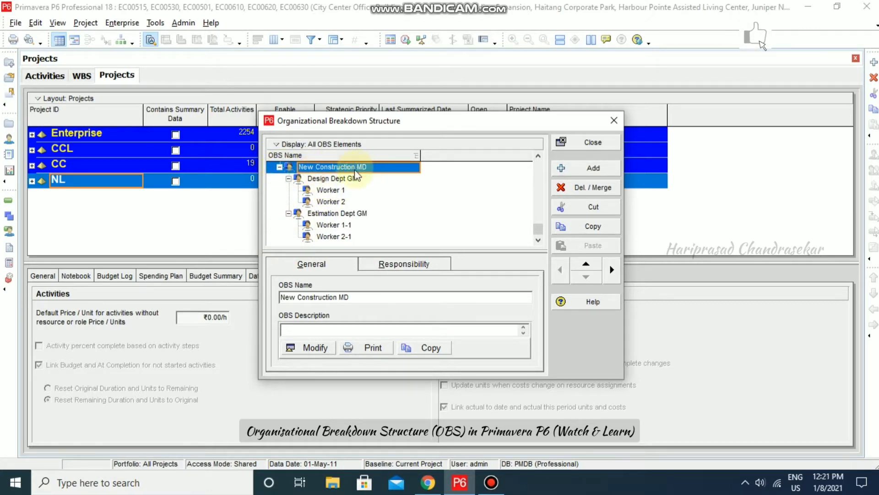
- Show the OBS elements as a chart and examine the New Construction MD branch
left_click(277, 144)
left_click(306, 173)
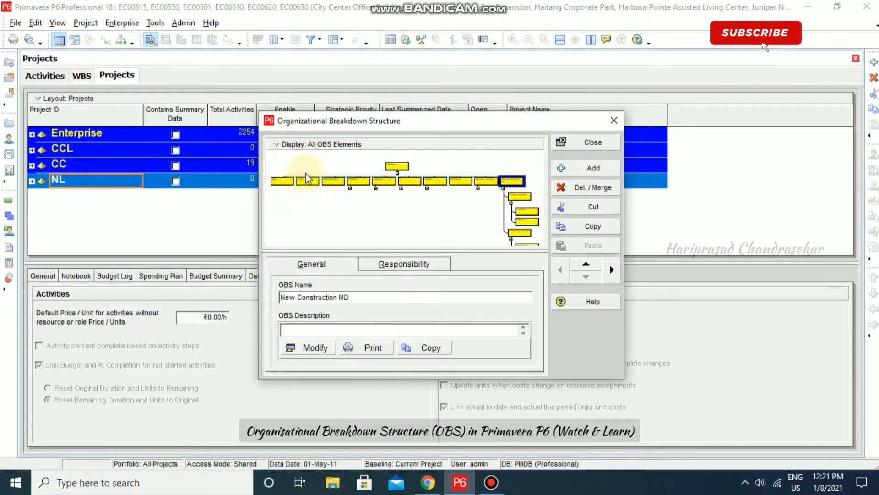
left_click(471, 210)
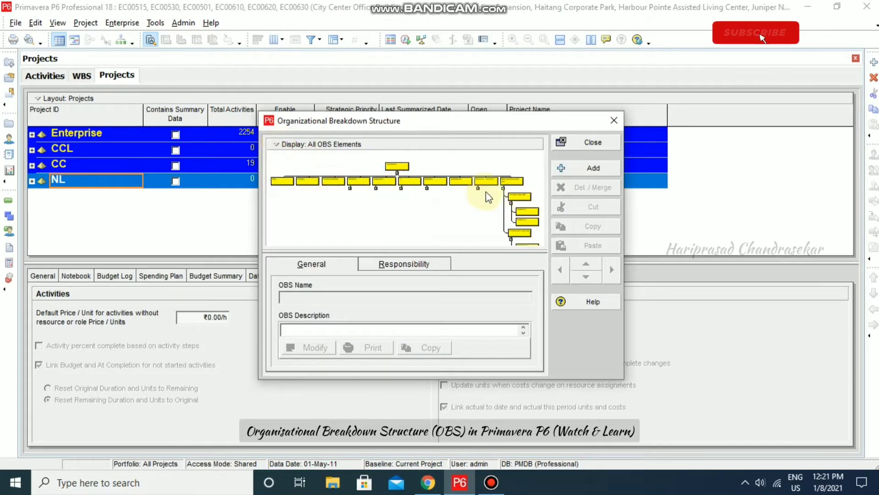
scroll(486, 194, "down", 2)
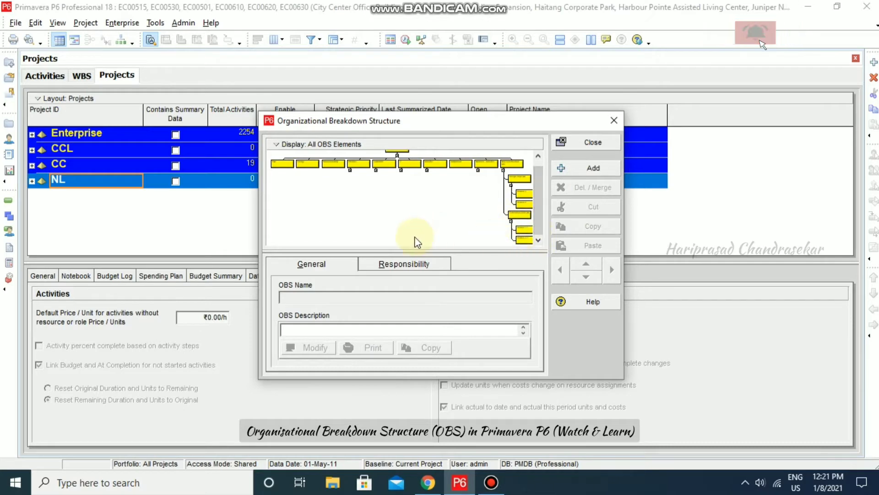
scroll(419, 185, "up", 1)
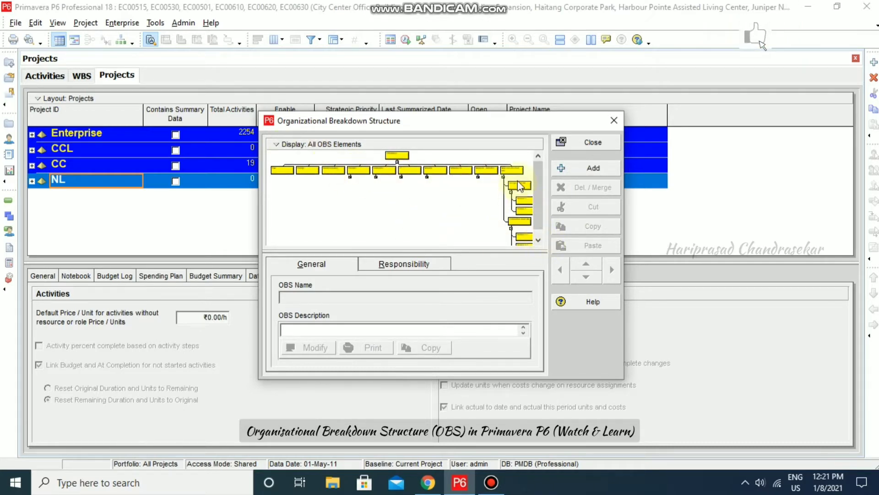
- Enlarge and reposition the Organizational Breakdown Structure window so the whole OBS chart fits and its element names are readable
left_click_drag(624, 193, 871, 192)
left_click_drag(650, 124, 460, 82)
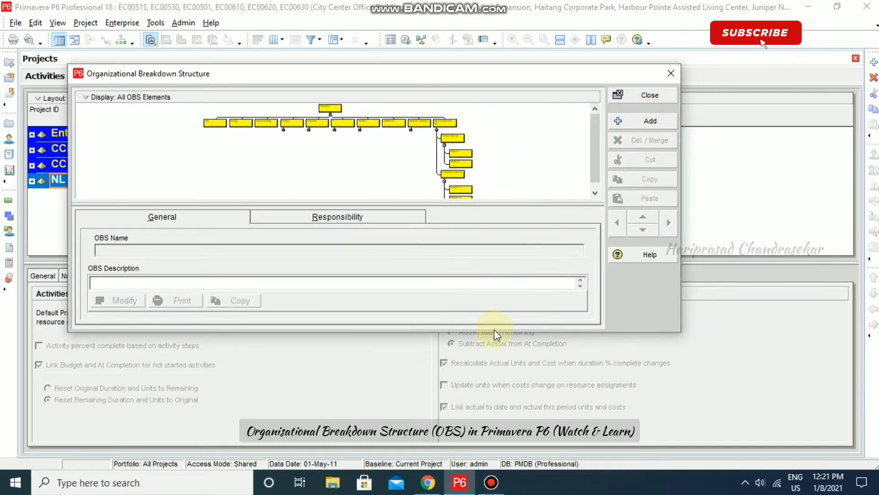
left_click_drag(494, 329, 499, 433)
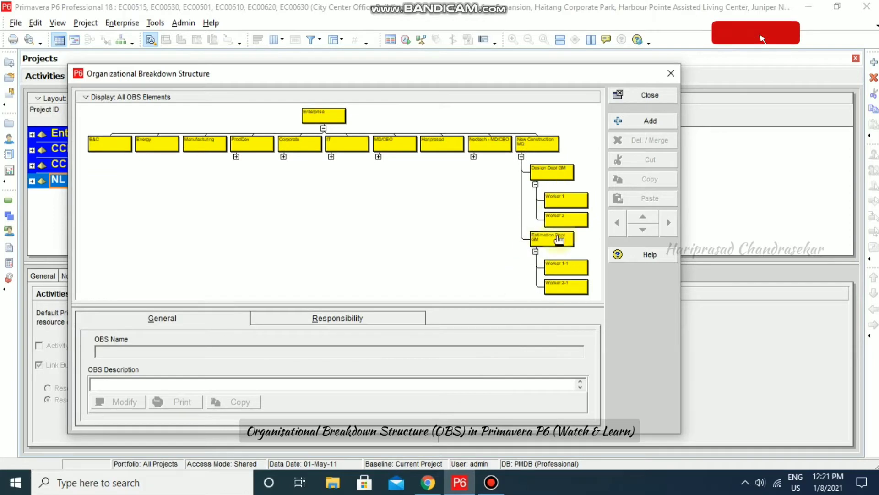
left_click_drag(682, 406, 773, 396)
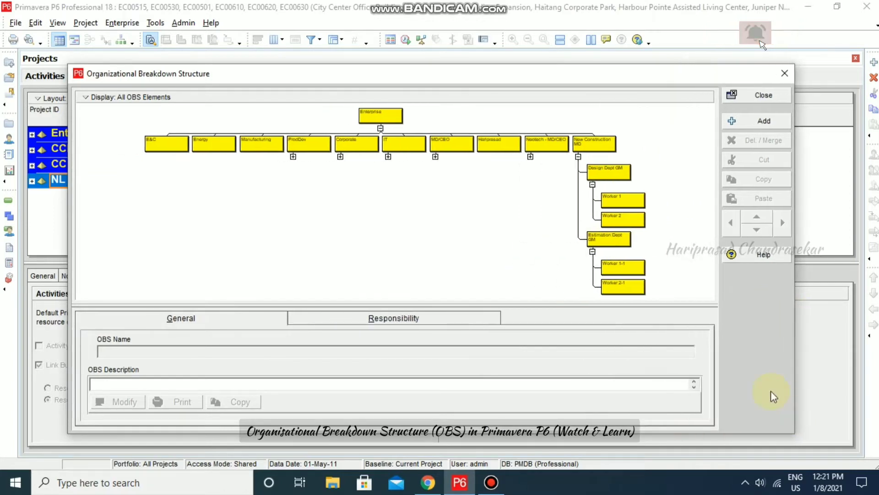
left_click_drag(635, 65, 646, 9)
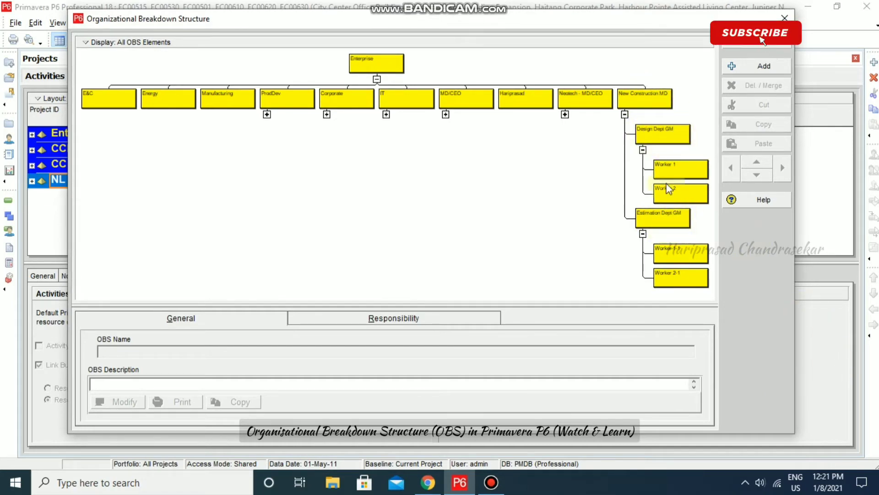
- Collapse and re-expand the Design Dept GM and Estimation Dept GM branches in the OBS chart
left_click(643, 149)
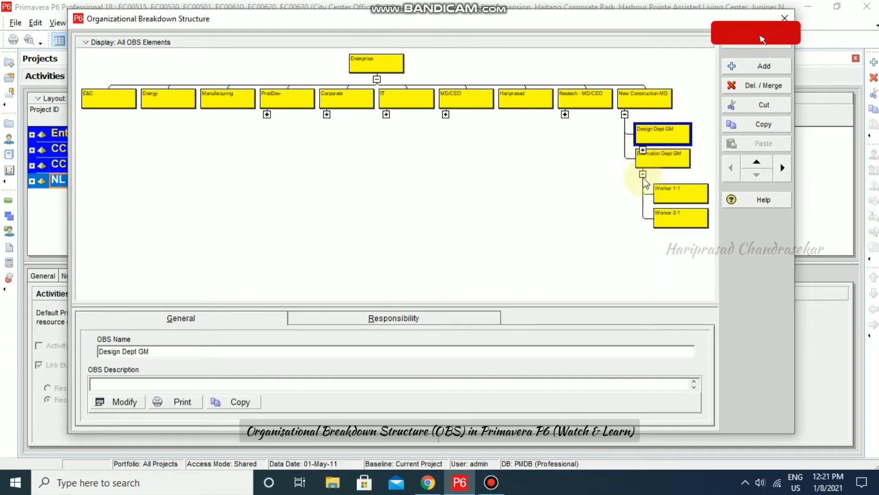
left_click(643, 175)
left_click(643, 149)
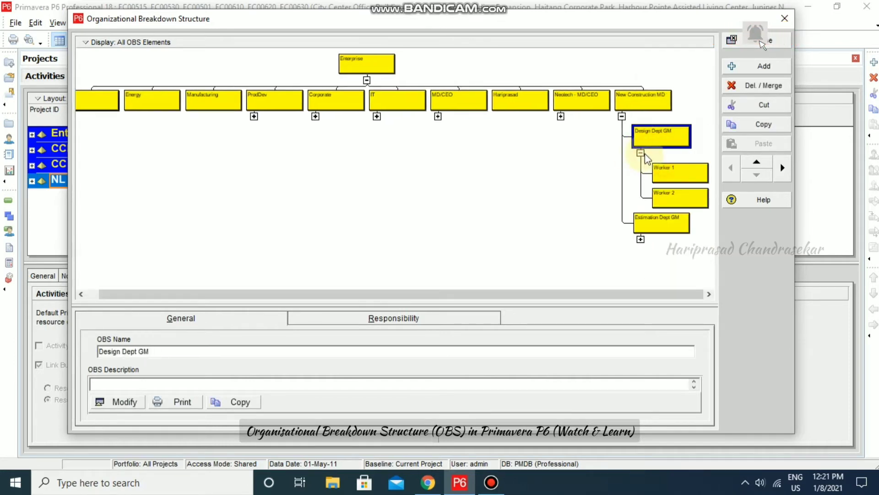
left_click(641, 239)
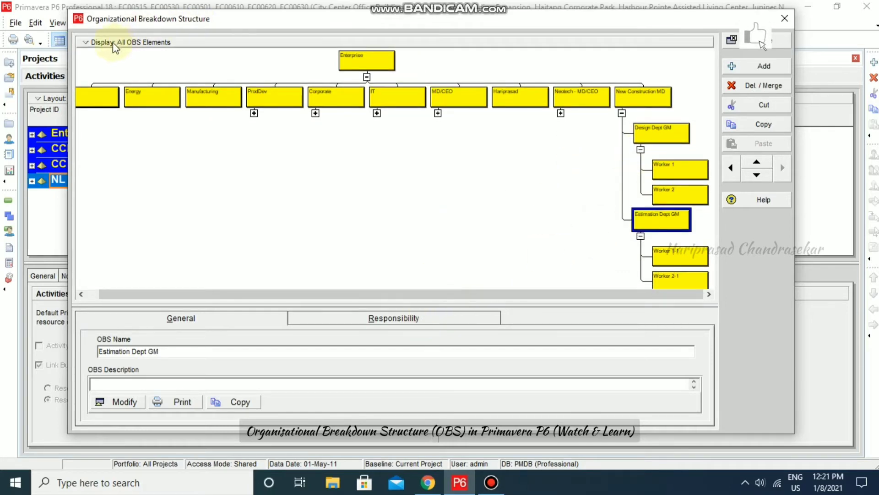
- Switch the OBS display from the chart back to the table view
left_click(91, 42)
left_click(114, 71)
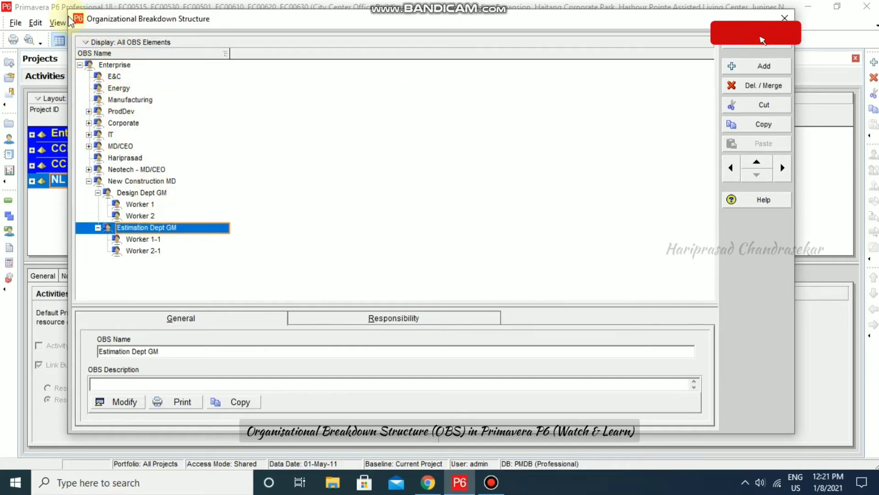
left_click(85, 41)
left_click(340, 278)
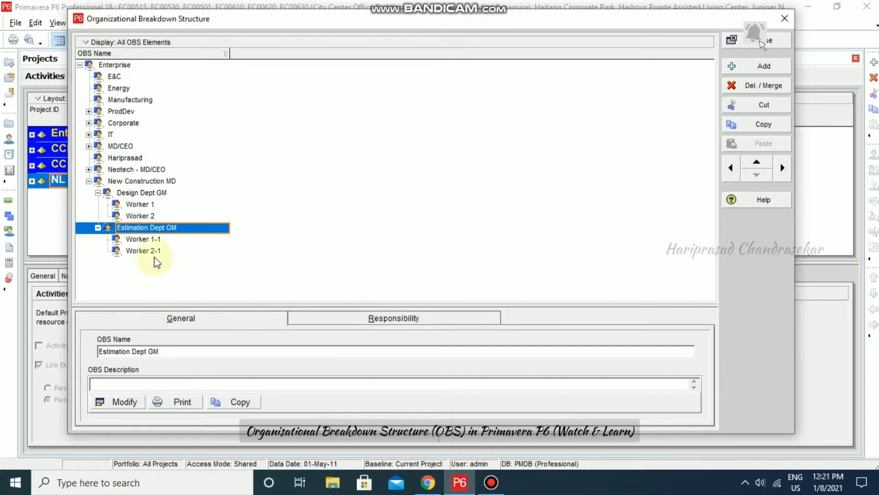
- Add the OBS description "Managing Director" to the New Construction MD element
left_click(156, 182)
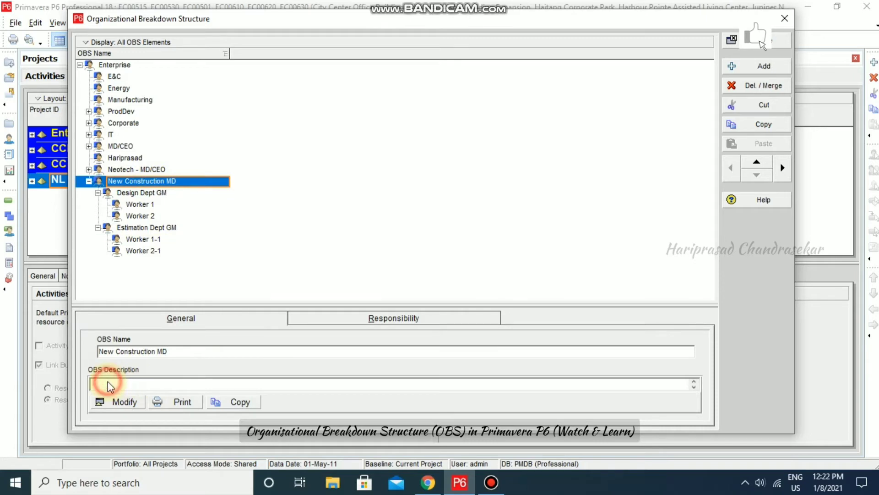
left_click(123, 402)
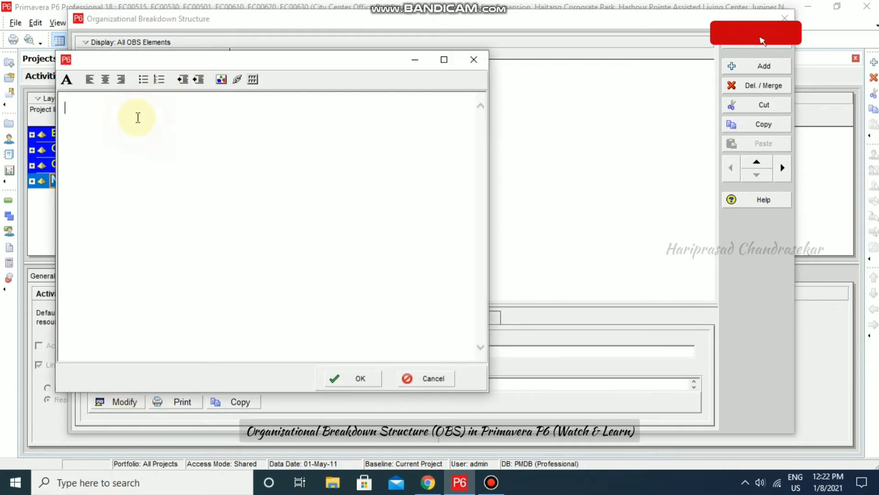
type("Managi")
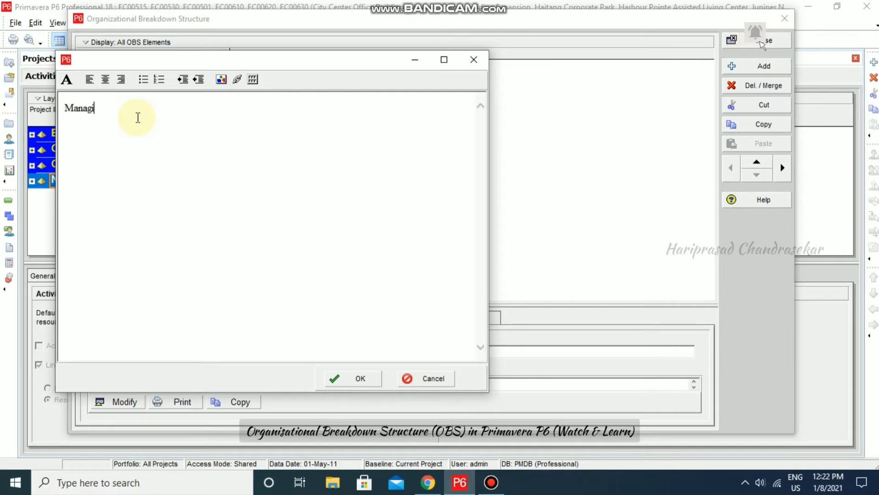
type("ng Directo")
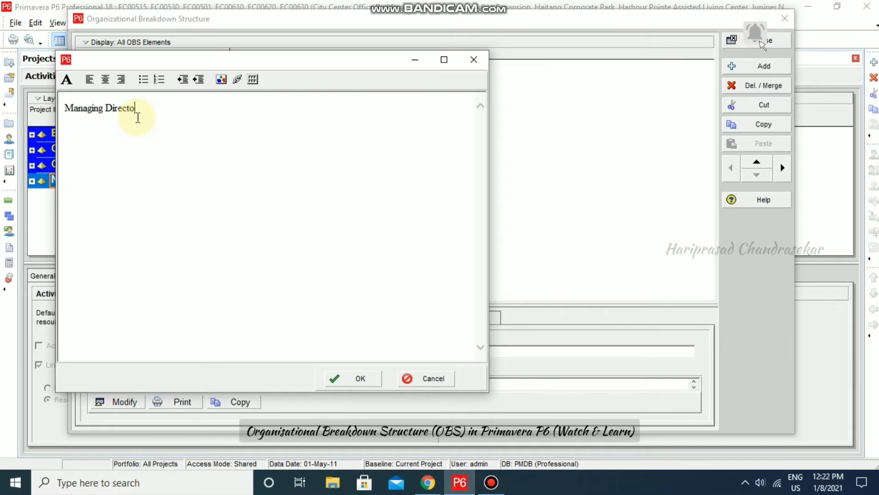
type("r")
left_click(359, 379)
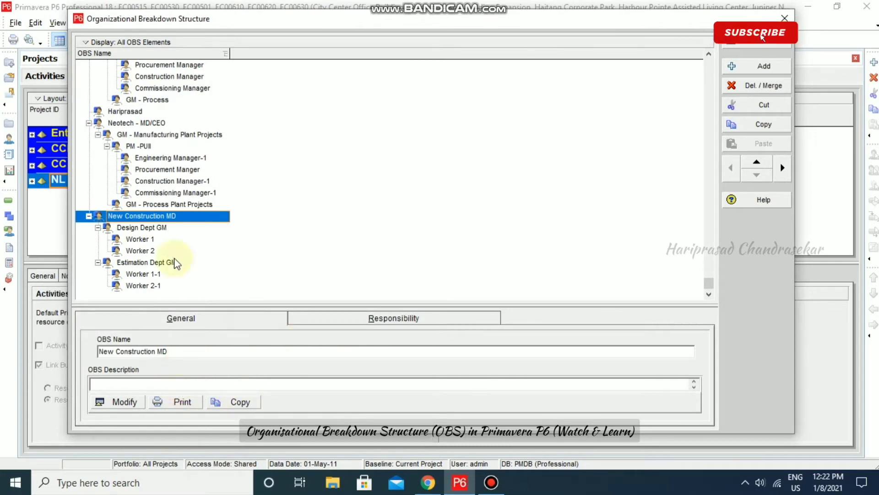
- Reopen the New Construction MD description to check its text, close it, and select Design Dept GM
left_click(165, 228)
left_click(165, 239)
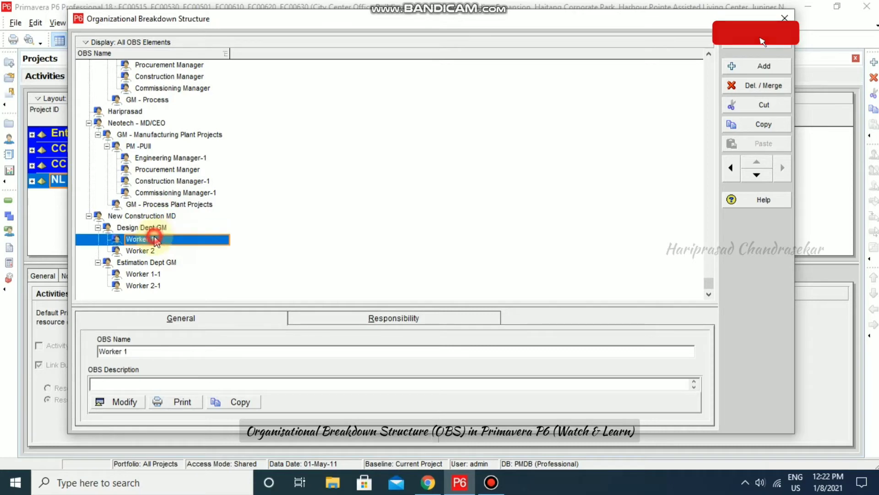
left_click(154, 216)
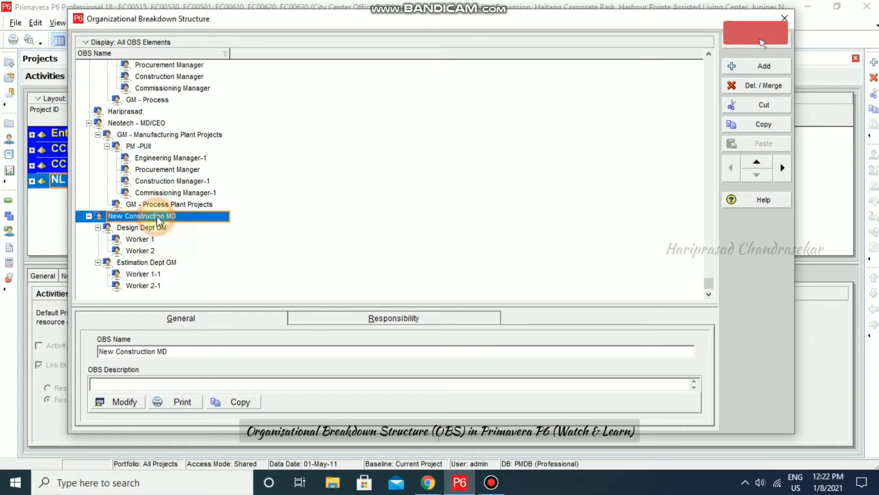
left_click(137, 401)
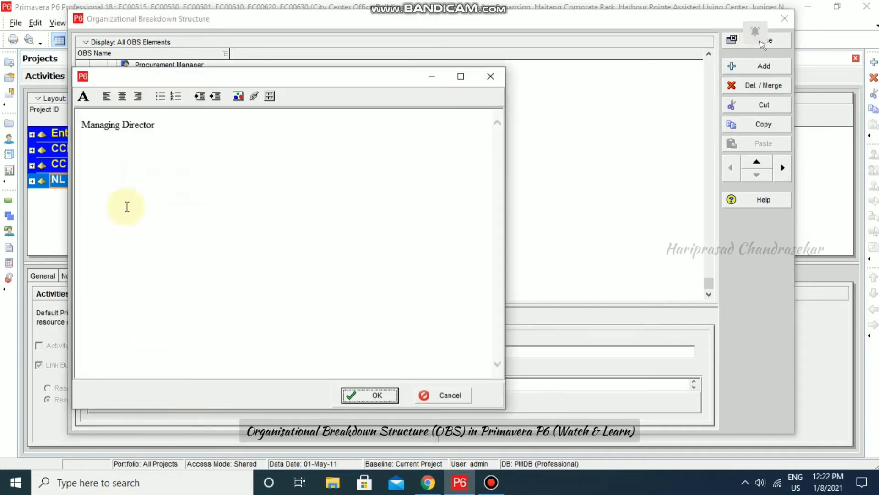
left_click(372, 395)
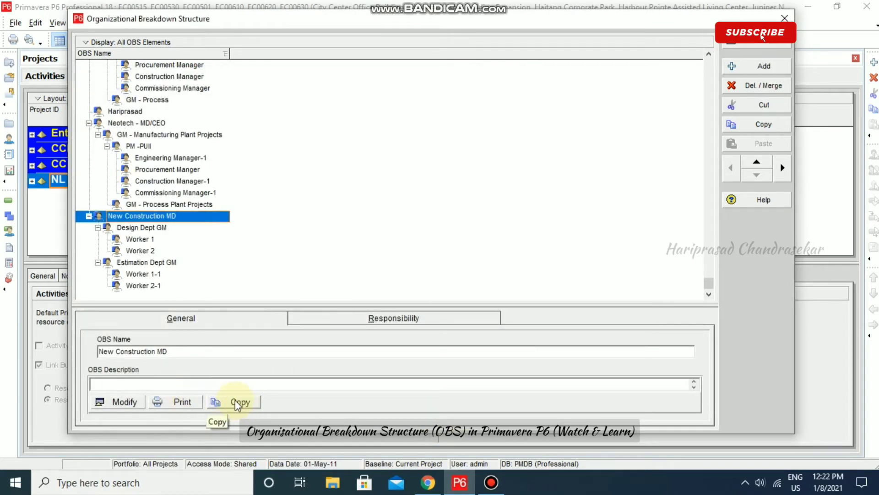
left_click(142, 228)
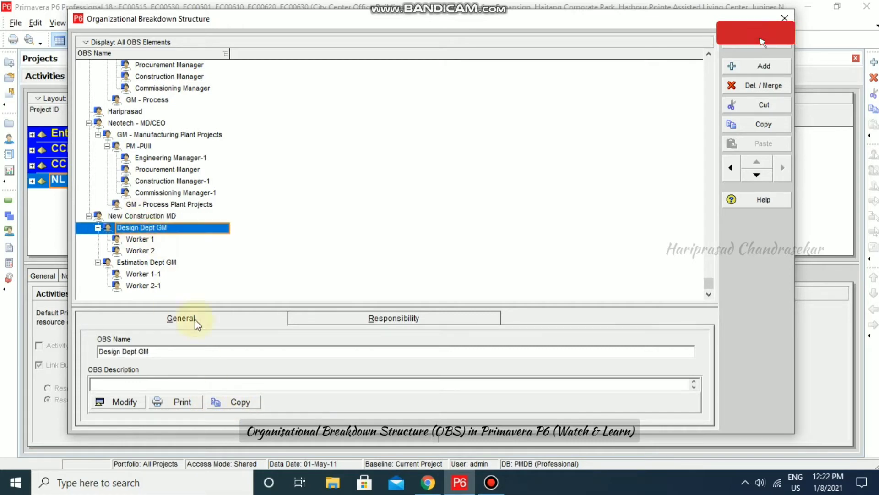
- Add the OBS description "General Manager" to the Design Dept GM element
left_click(126, 401)
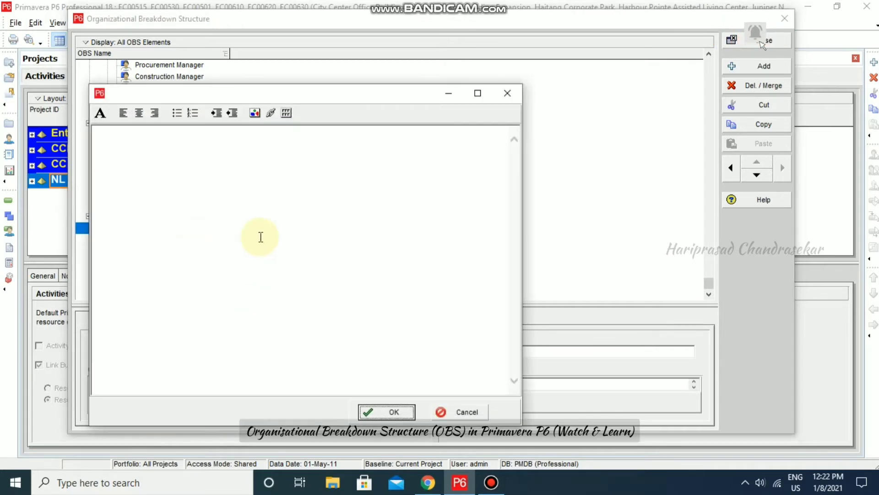
left_click(306, 150)
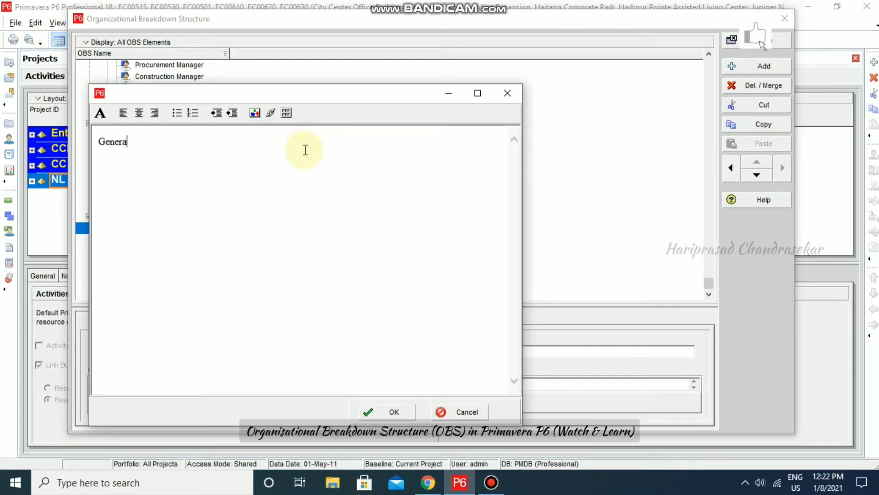
type("General Manager")
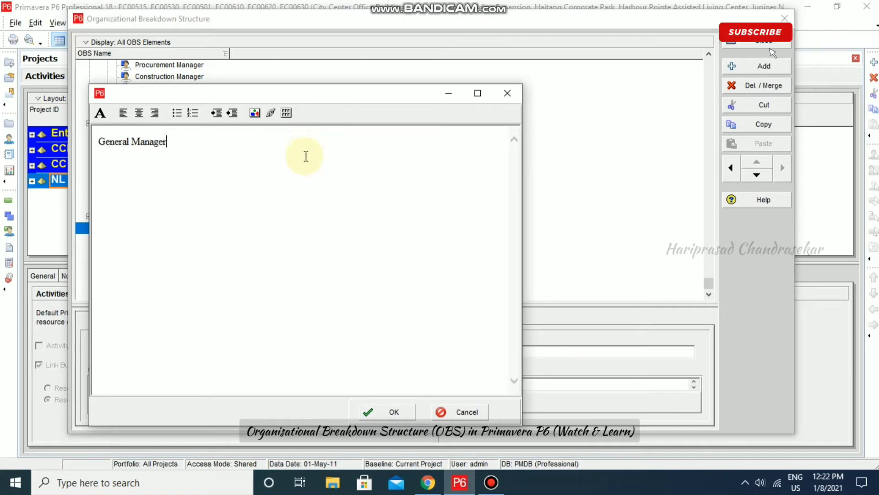
left_click(400, 410)
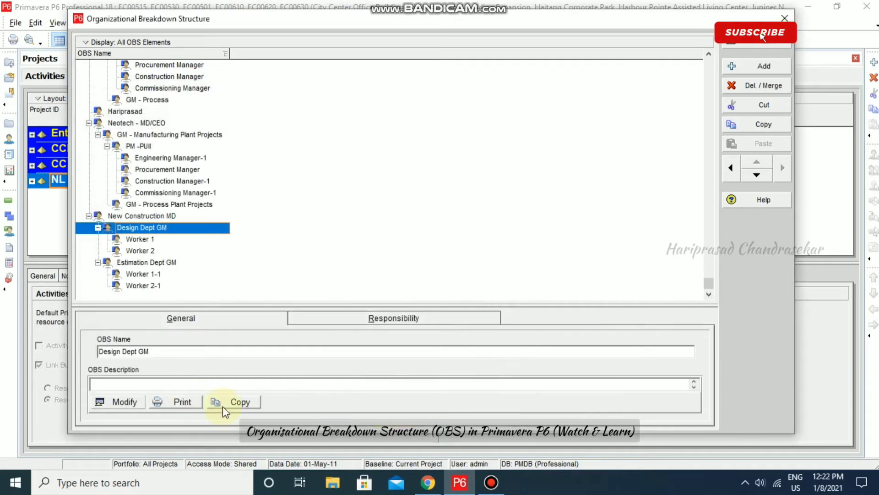
- Paste the copied text "General Manager" as the OBS description of Estimation Dept GM
left_click(157, 264)
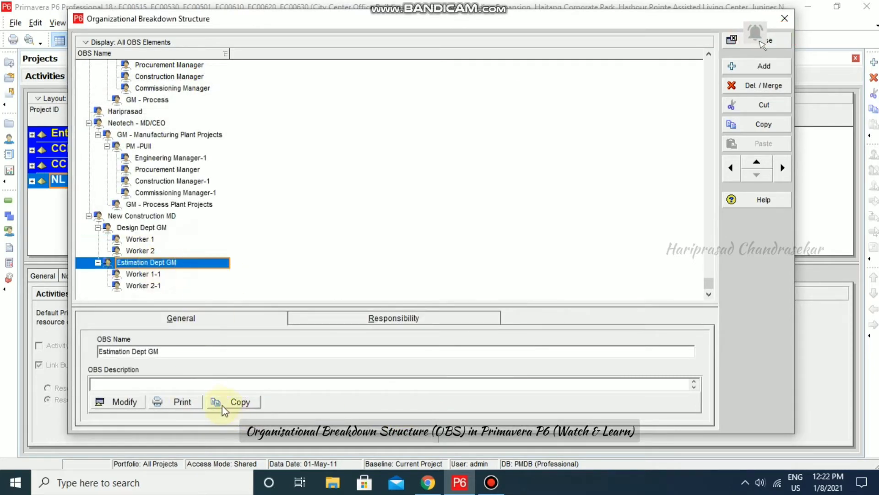
left_click(118, 401)
right_click(138, 99)
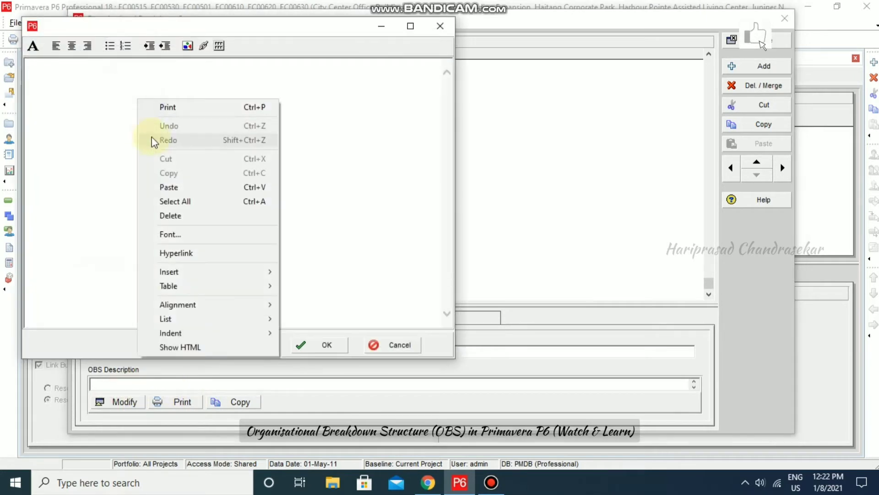
left_click(158, 187)
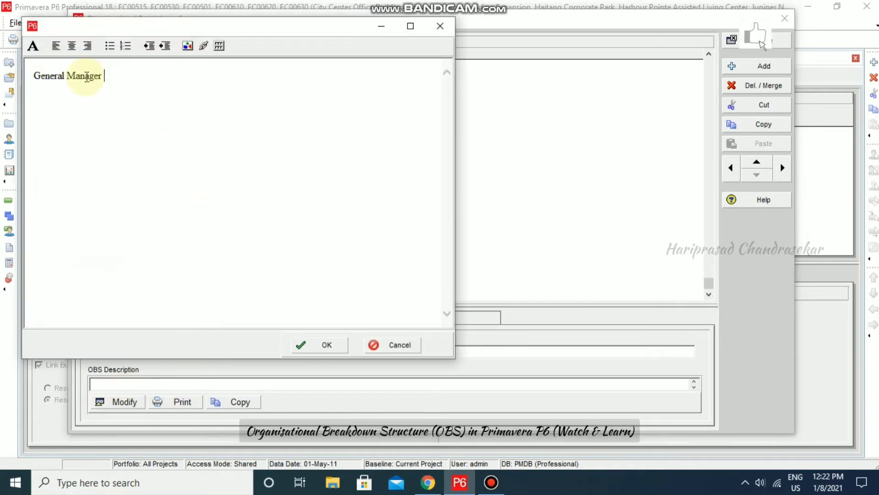
left_click(328, 345)
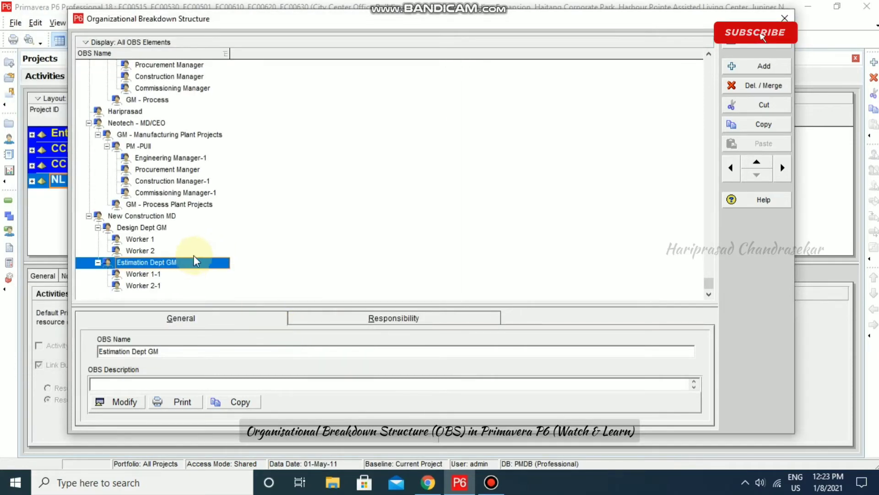
- Insert the picture IMG_20201224_173047~3 from the Pictures folder into the OBS description of Worker 1 under Design Dept GM
left_click(156, 240)
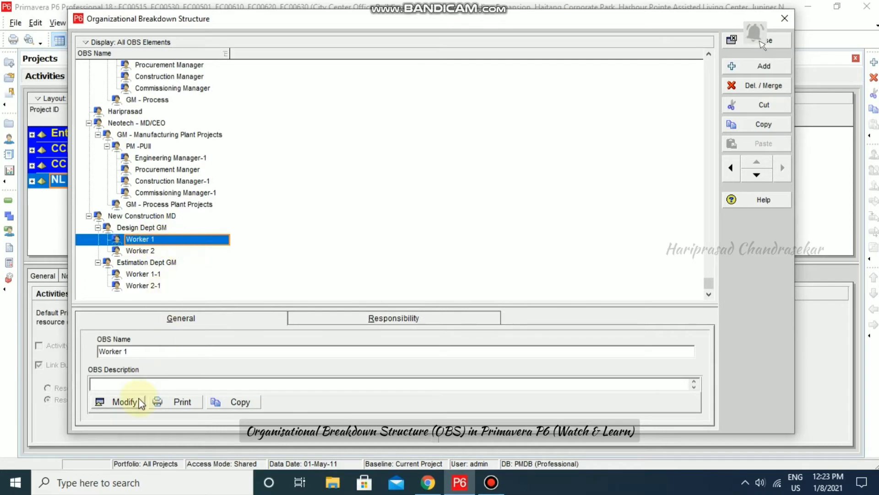
left_click(125, 402)
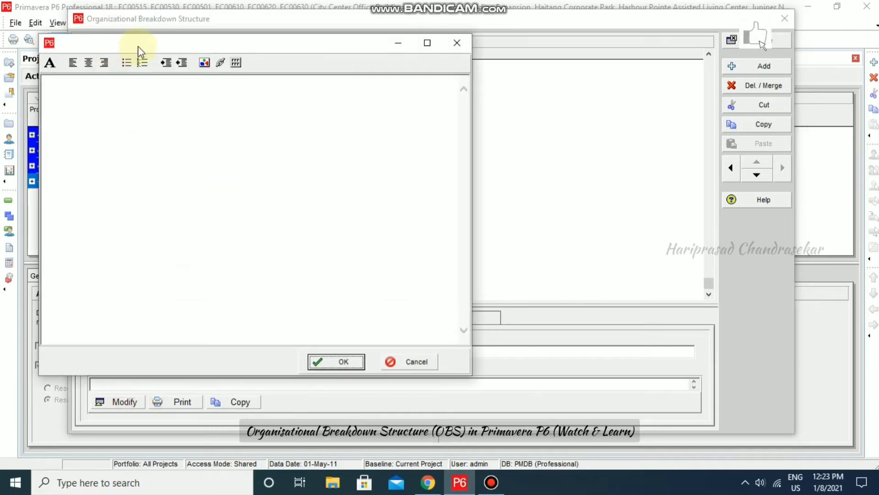
left_click_drag(138, 45, 324, 68)
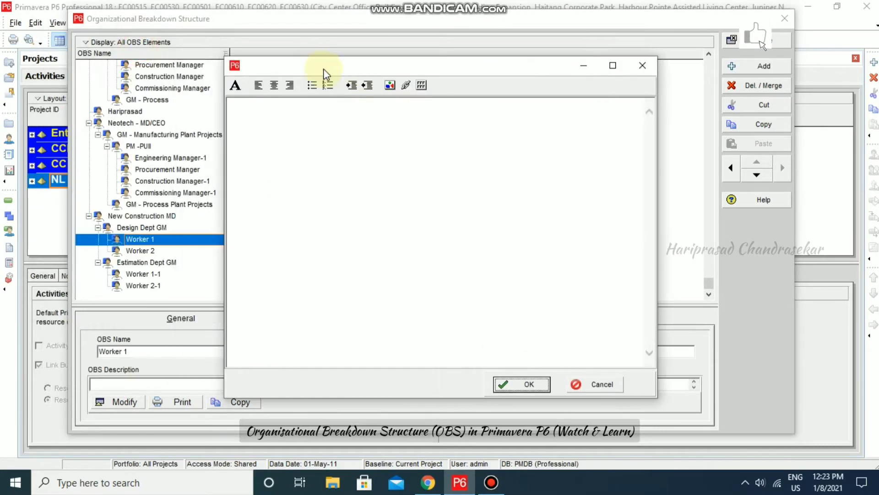
left_click(391, 85)
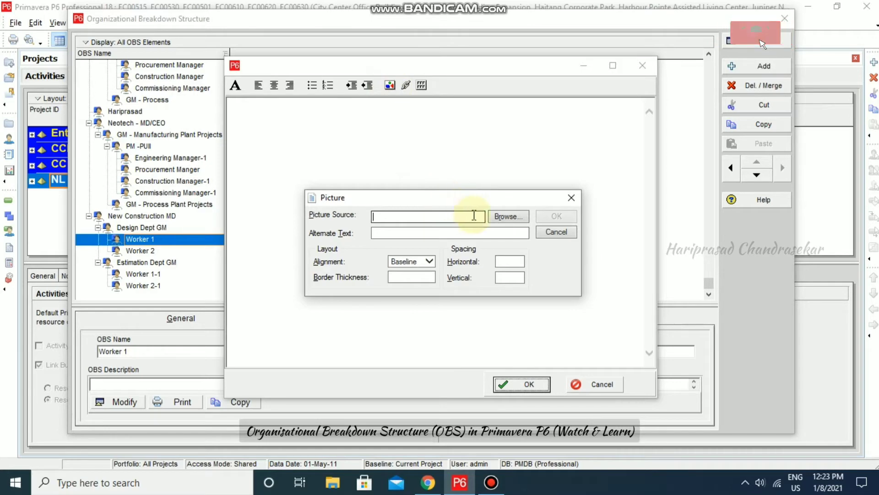
left_click(510, 217)
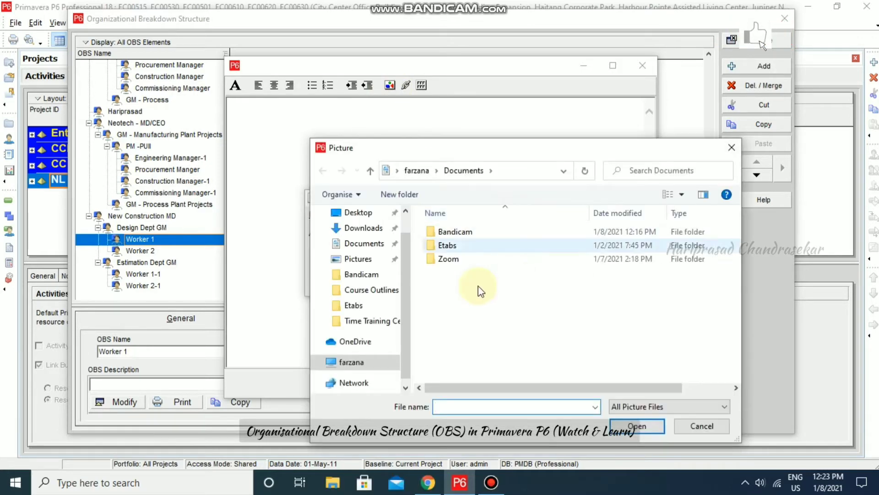
left_click(361, 262)
scroll(613, 298, "down", 1)
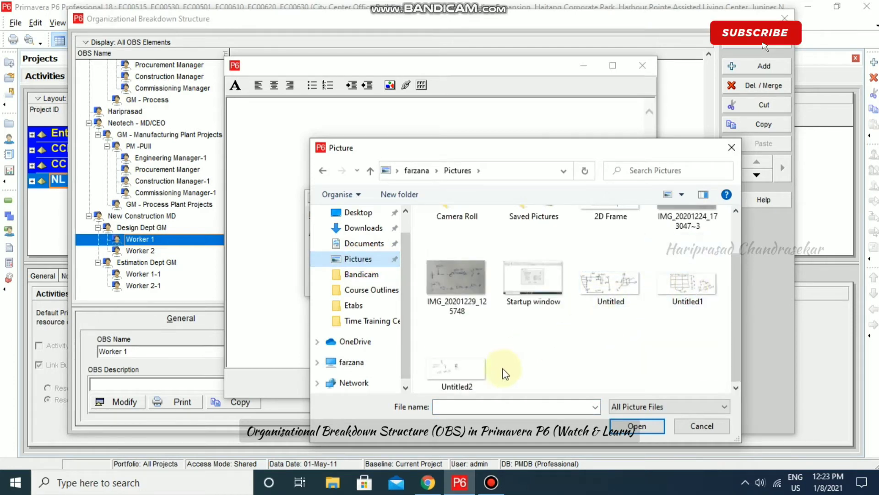
scroll(572, 311, "up", 1)
double_click(685, 256)
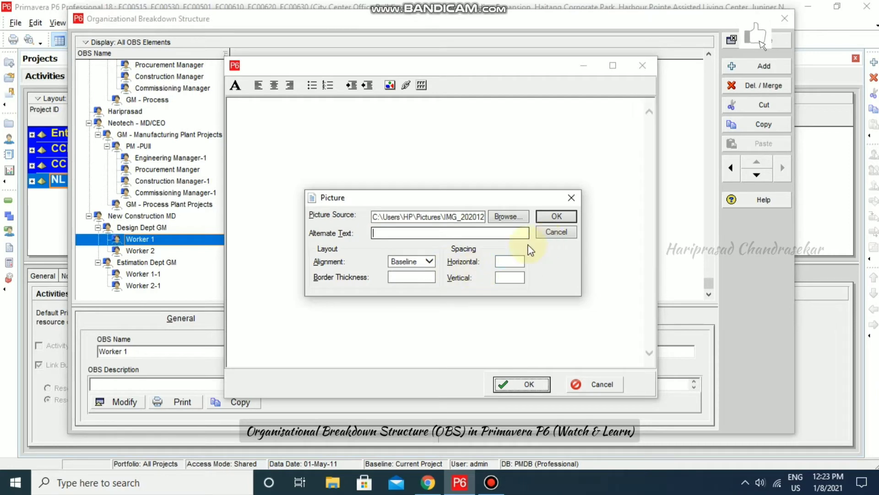
left_click(553, 220)
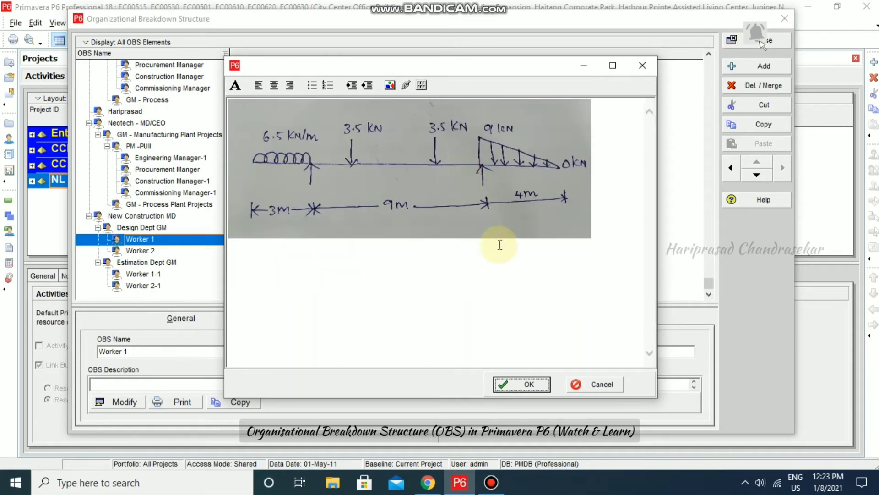
left_click(531, 385)
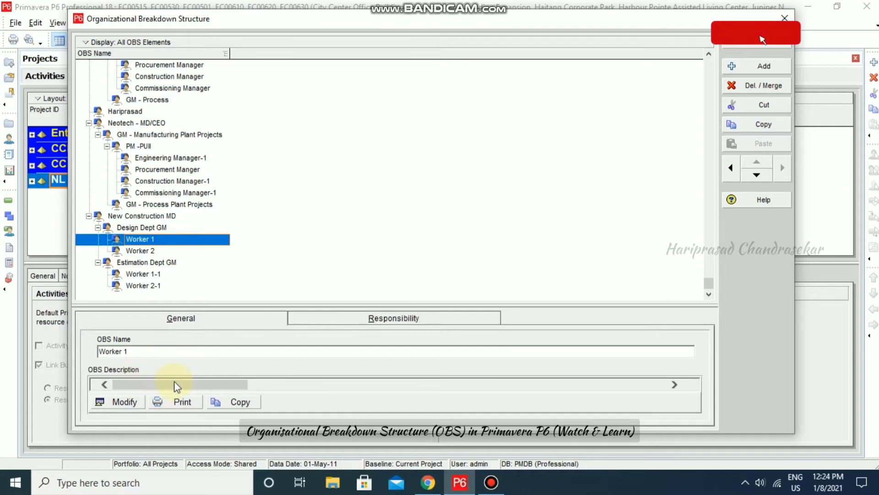
- Enter three lines of sample text, "sdfdsgfdsgsd", "fdgfdsf" and "dfdsf", in the OBS description of Worker 2
left_click(334, 320)
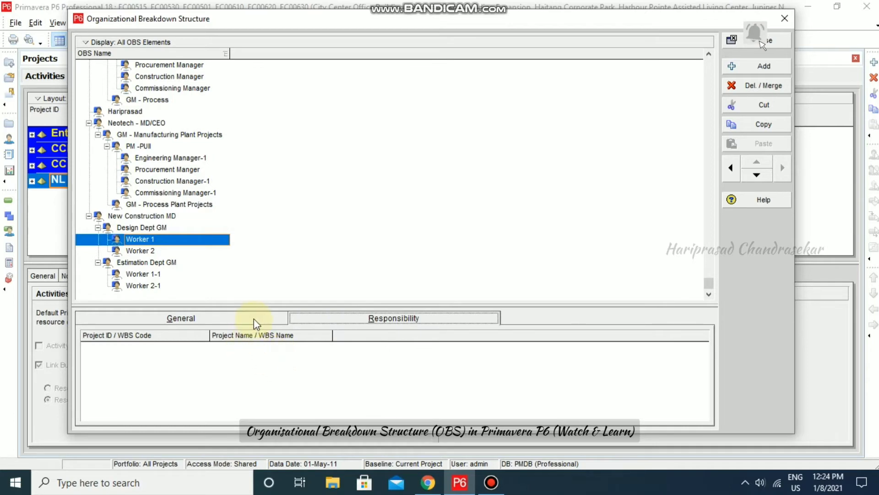
left_click(141, 252)
left_click(171, 319)
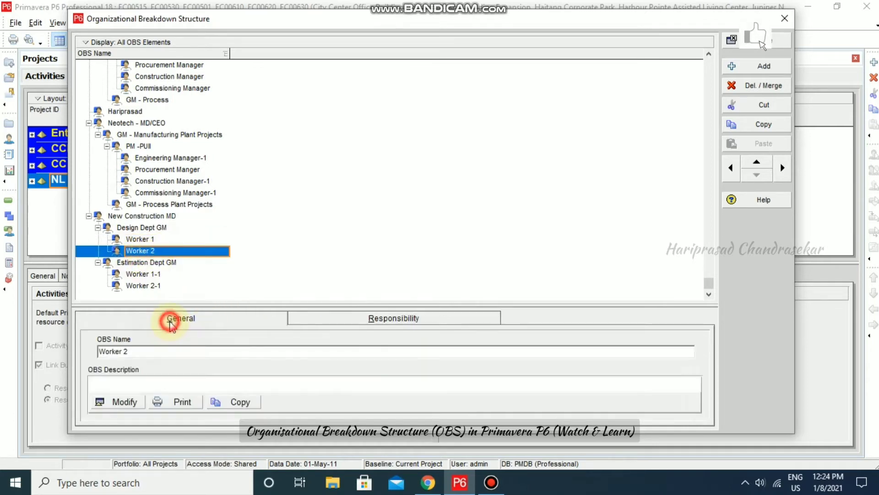
left_click(136, 403)
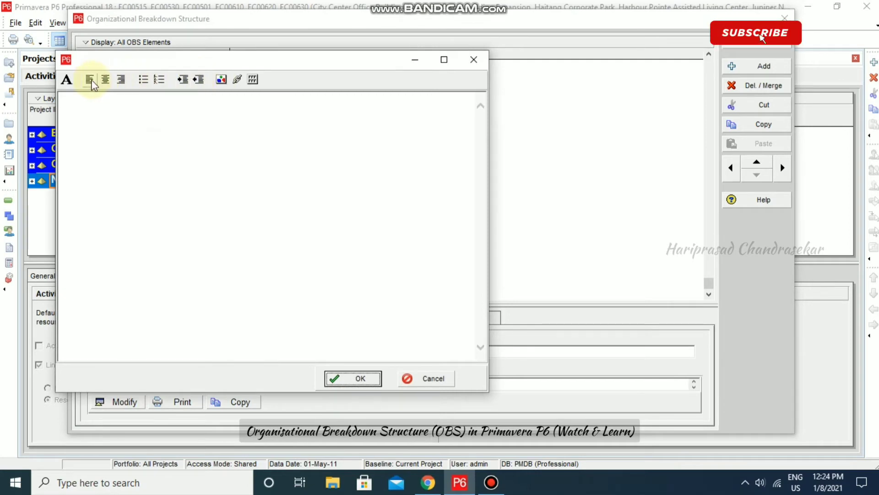
left_click(90, 96)
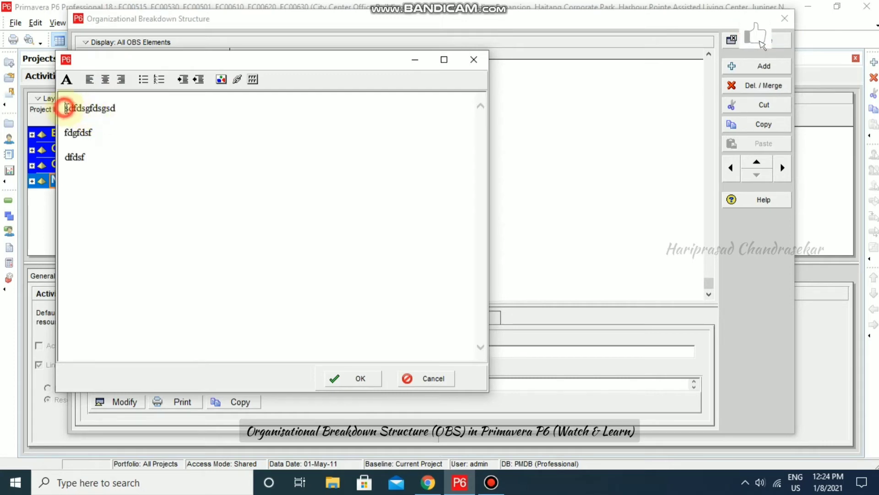
- Try center and right alignment on the three description lines, leave them centered, and format them as a numbered list
left_click_drag(65, 108, 121, 192)
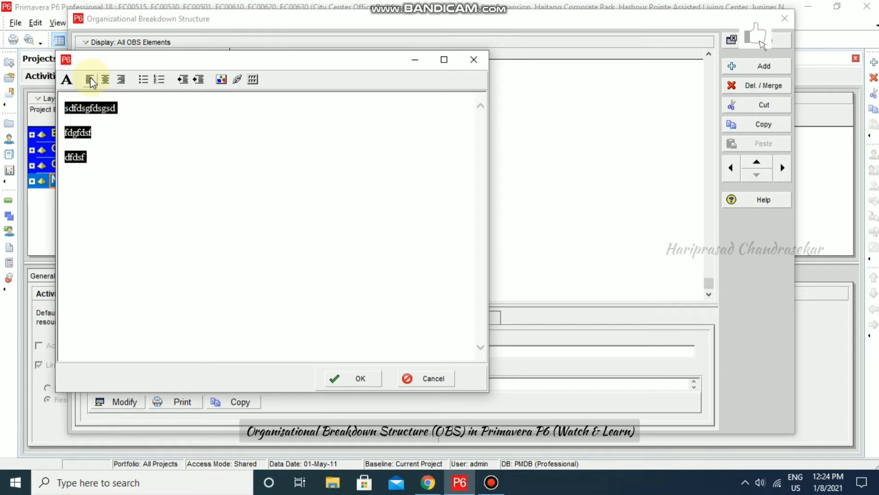
left_click(105, 80)
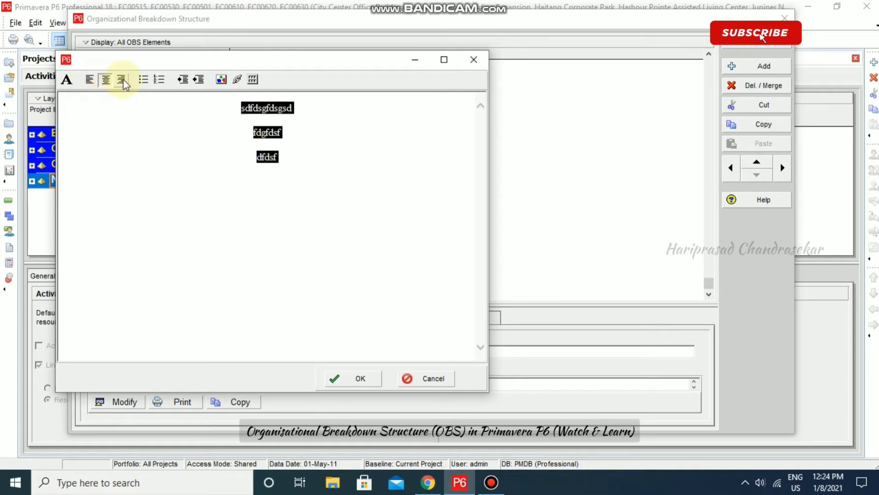
left_click(122, 80)
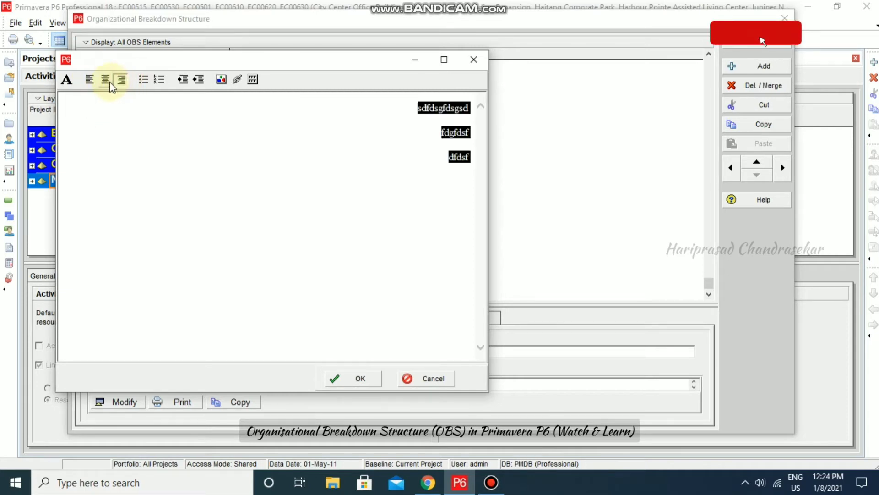
left_click(107, 80)
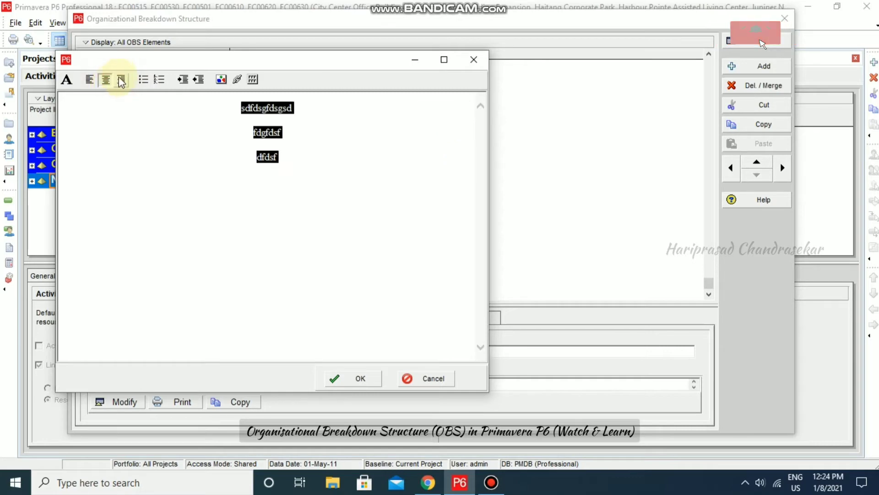
left_click(144, 80)
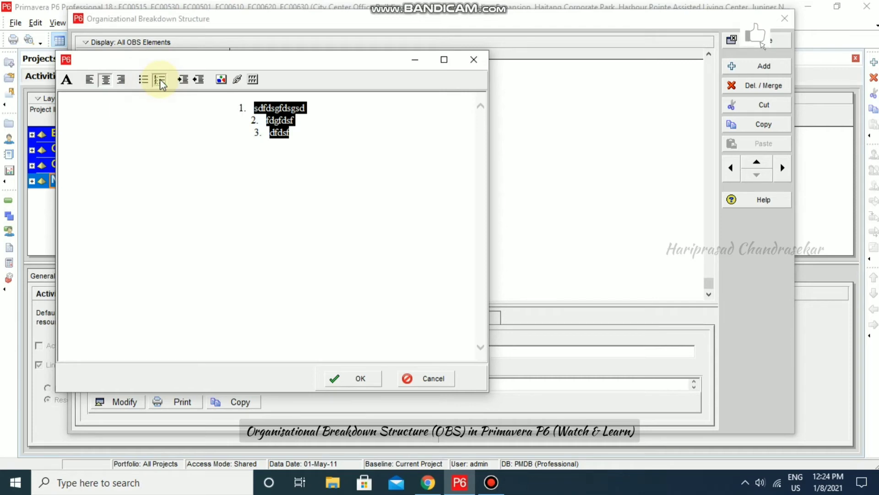
- Increase the numbered list's indent by two levels and decrease it again by two levels
left_click(181, 83)
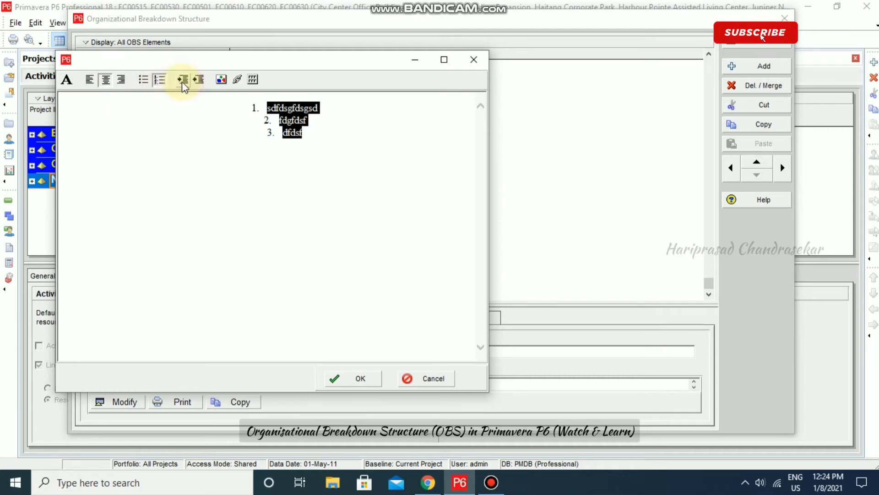
left_click(182, 82)
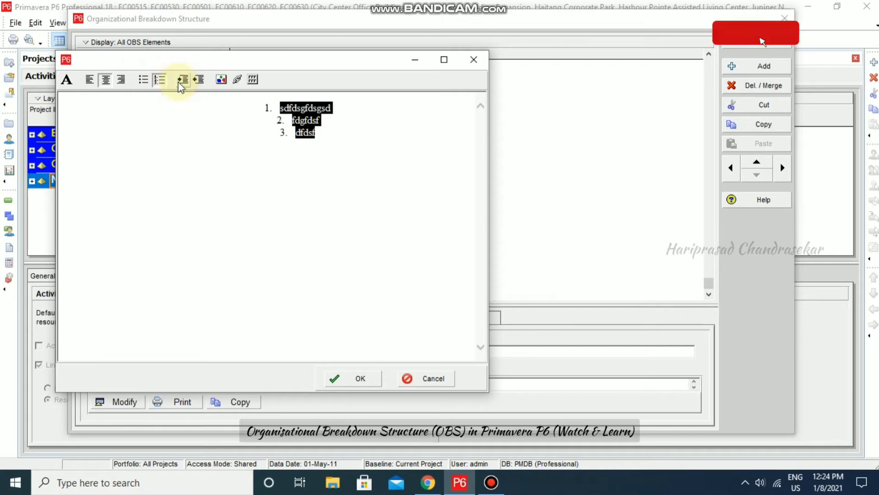
left_click(199, 80)
left_click(199, 82)
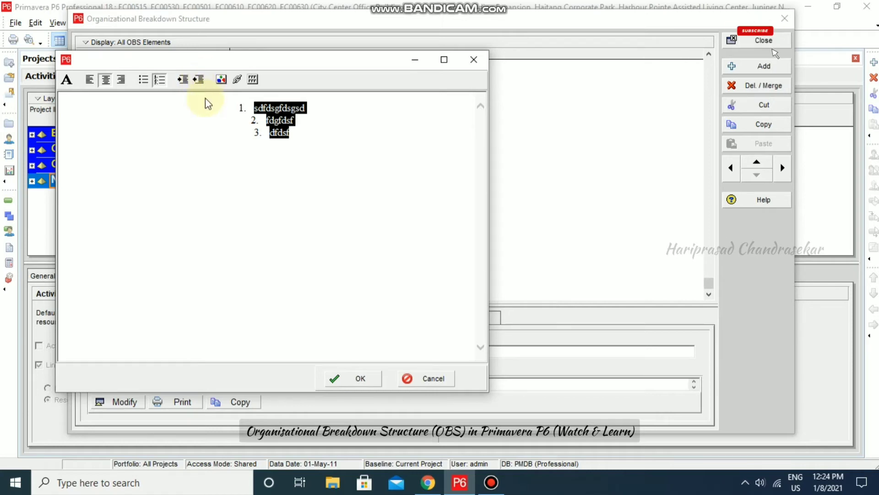
left_click(239, 81)
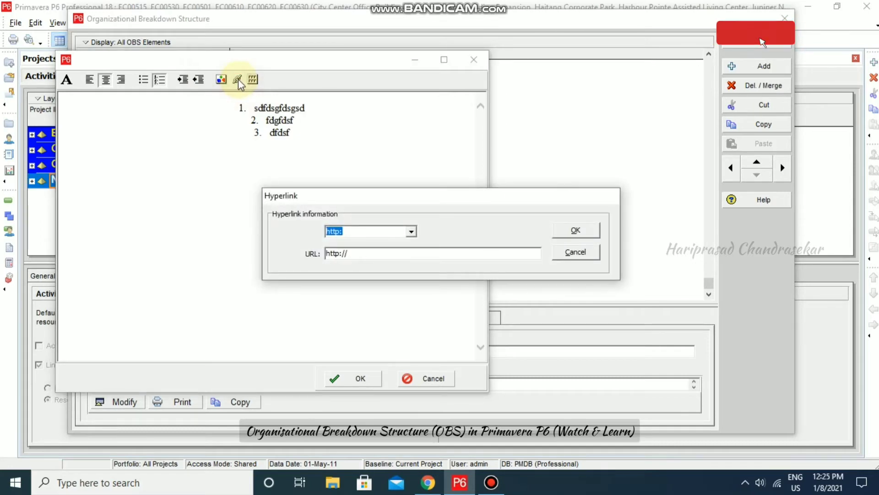
left_click(373, 252)
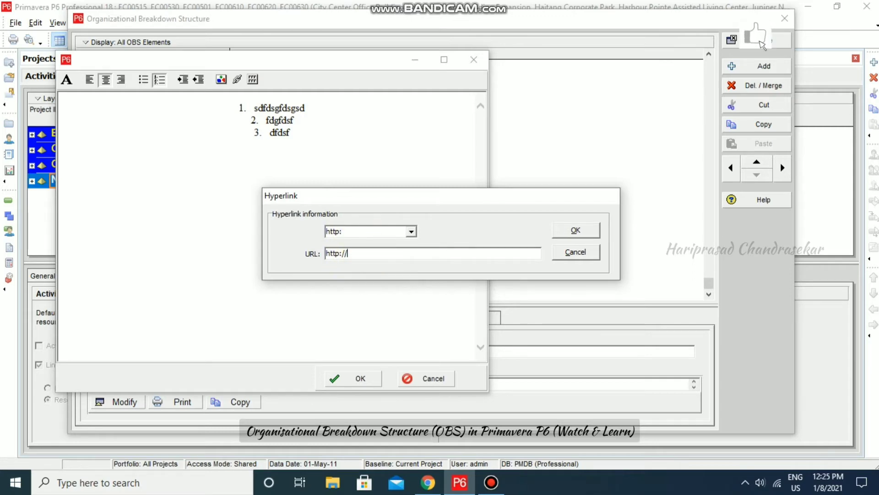
type("google.ci")
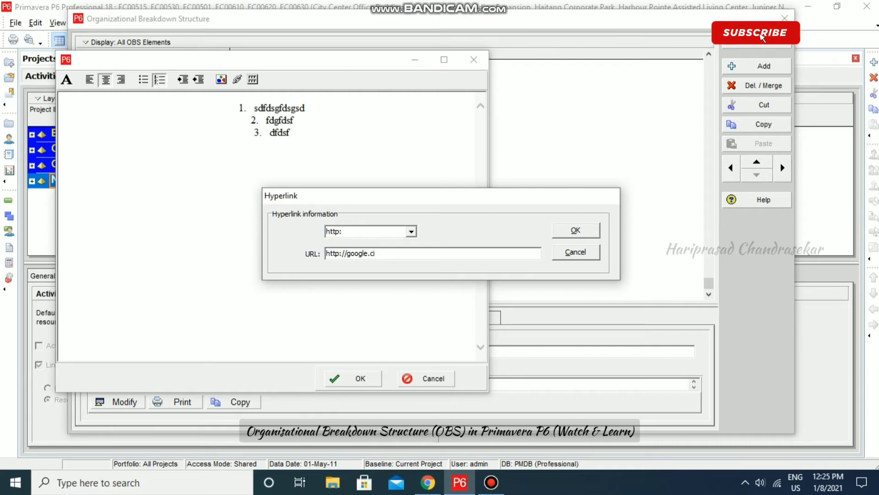
key("BackSpace")
type("o")
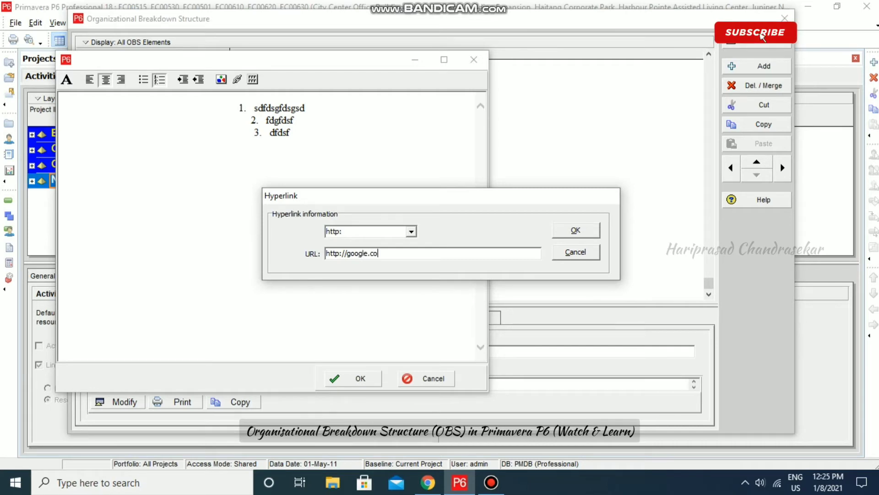
type("m")
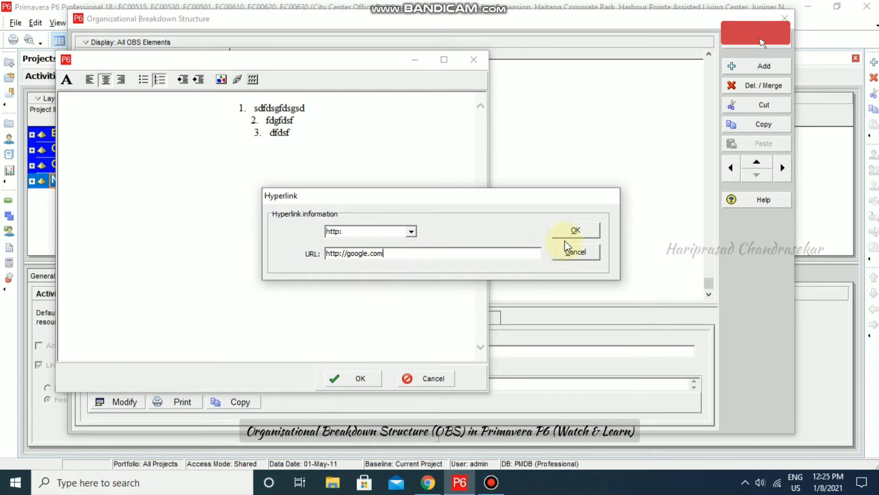
left_click(412, 232)
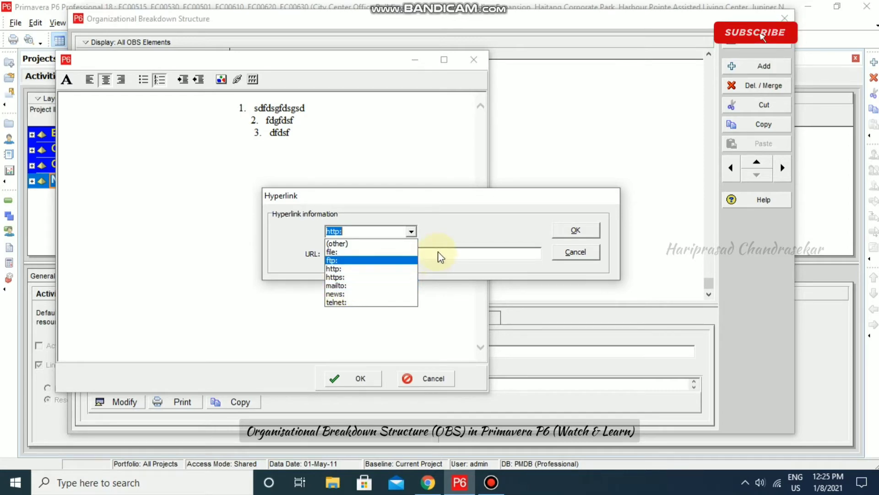
left_click(430, 231)
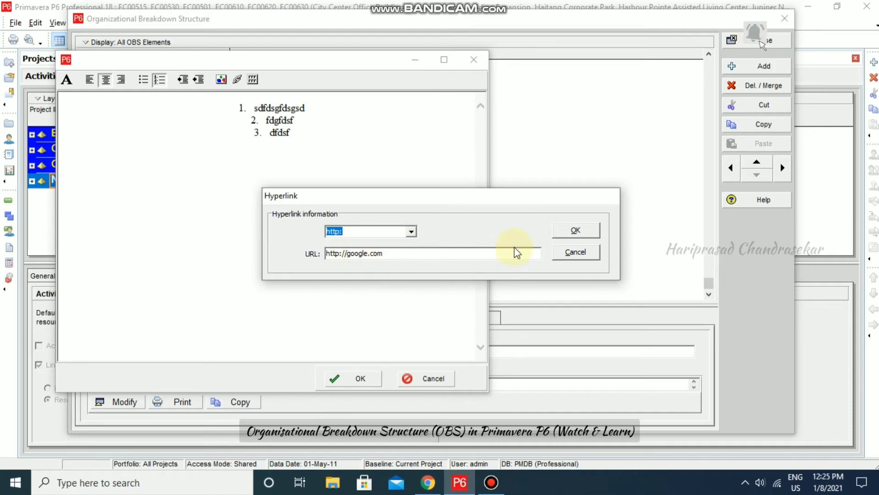
left_click(577, 230)
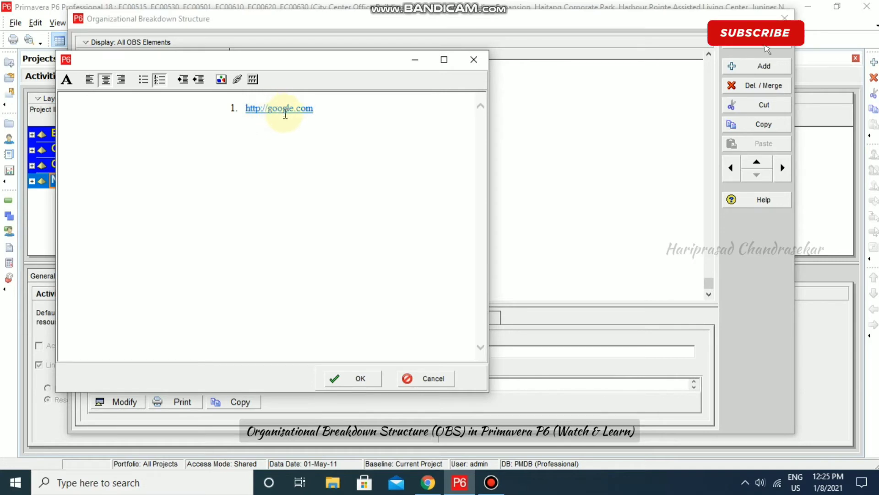
- Insert a table with two rows and three columns below the hyperlink, starting with "Sl.No" in its first cell, and center the table
left_click(252, 83)
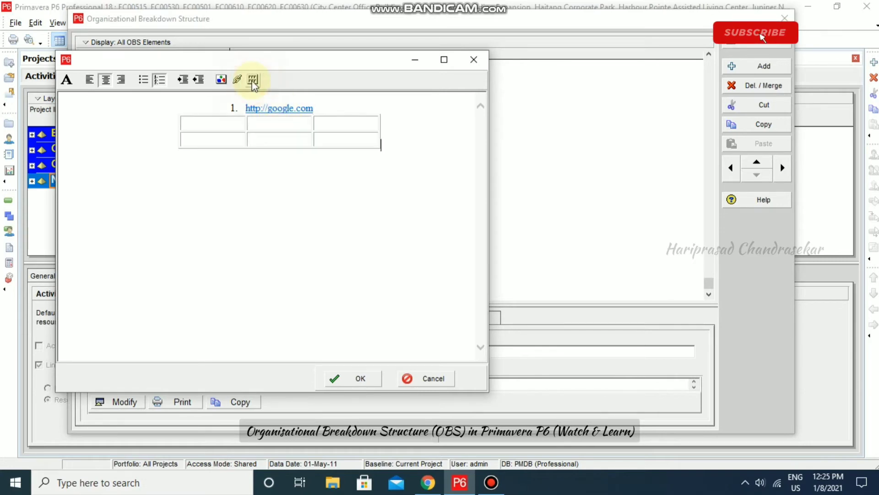
left_click(235, 120)
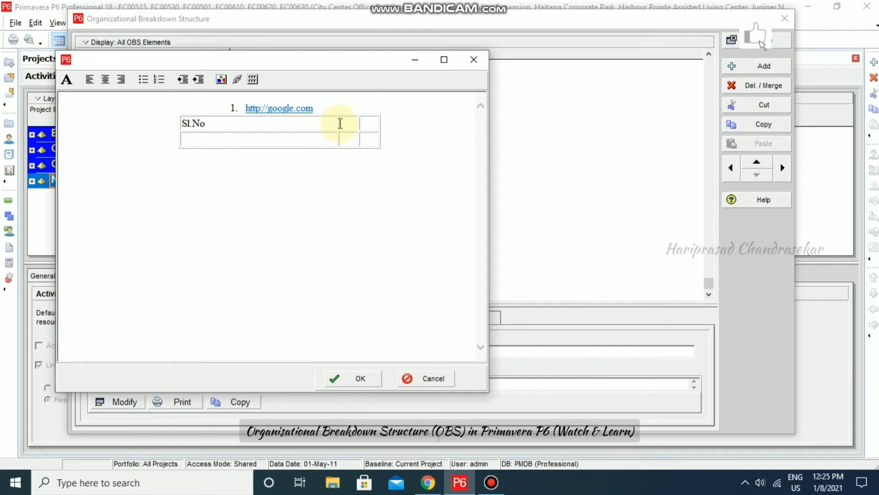
left_click_drag(316, 133, 261, 163)
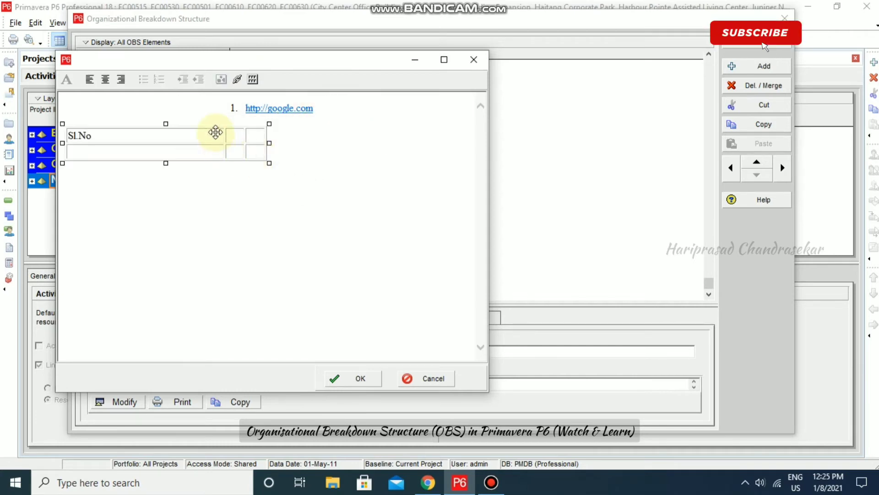
left_click(301, 161)
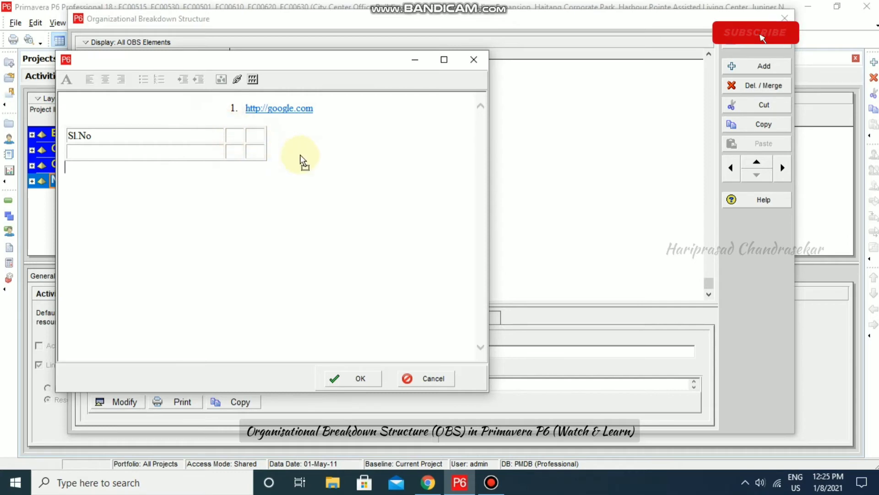
left_click(171, 134)
left_click(106, 78)
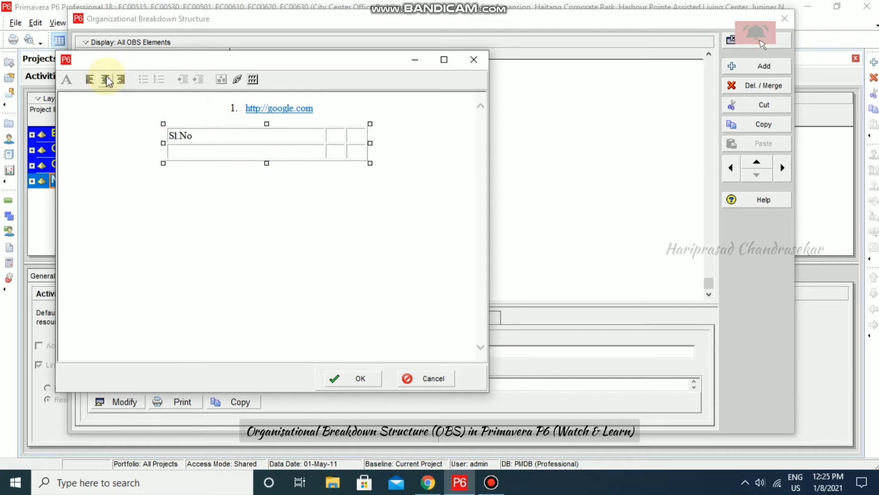
- Enter "Name" below Sl.No in the table and fill the other two cells of the Sl.No row with 1 and 2
left_click(215, 134)
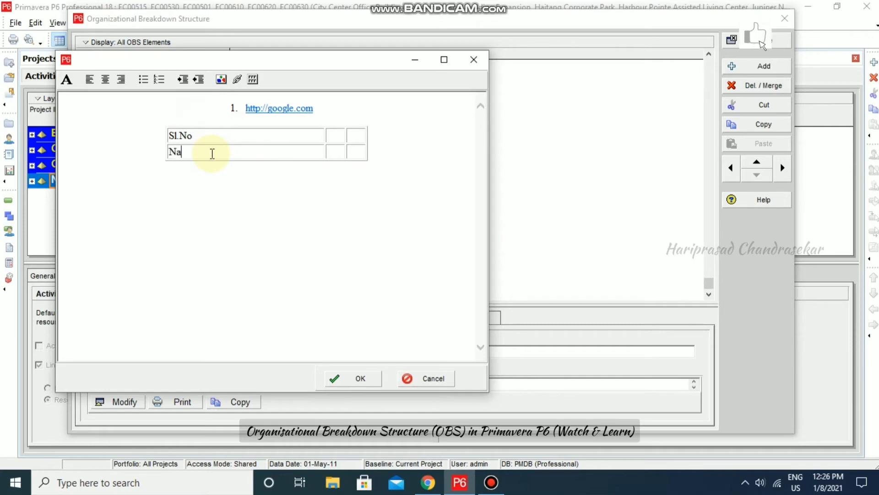
left_click(338, 136)
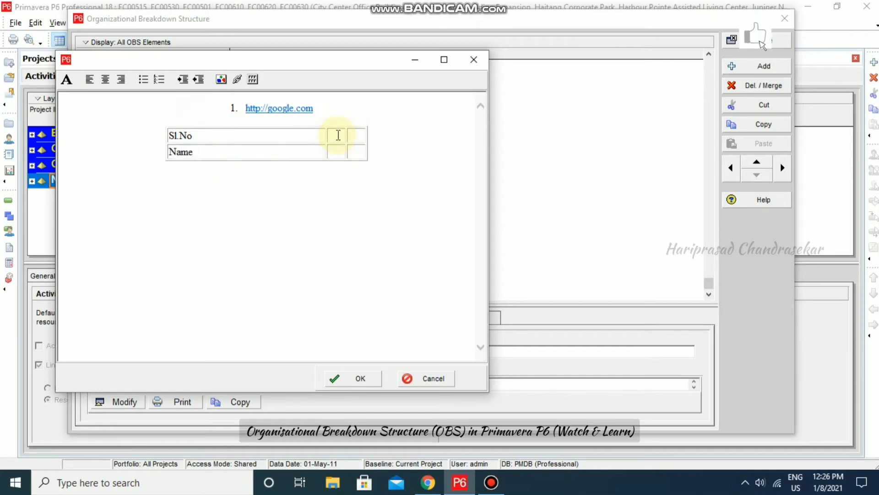
type("1")
left_click(353, 136)
type("2")
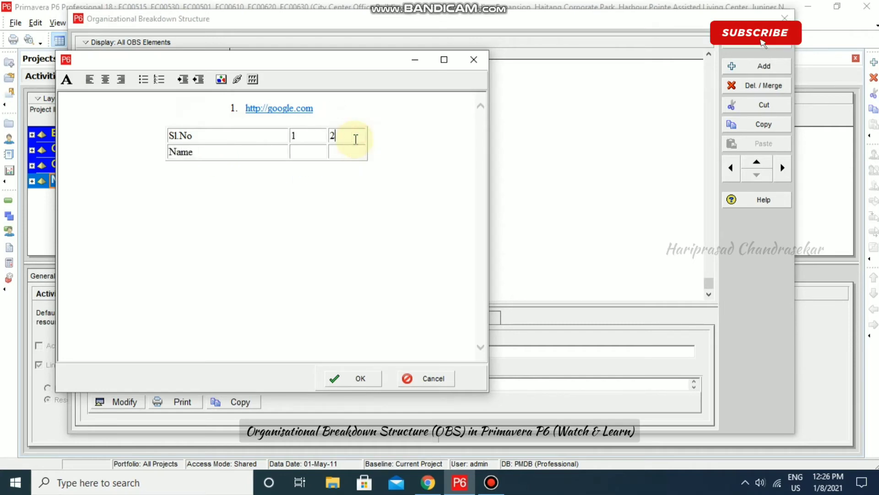
- Fill the Name row of the table with "Name1" under 1 and "Name2" under 2
left_click(299, 149)
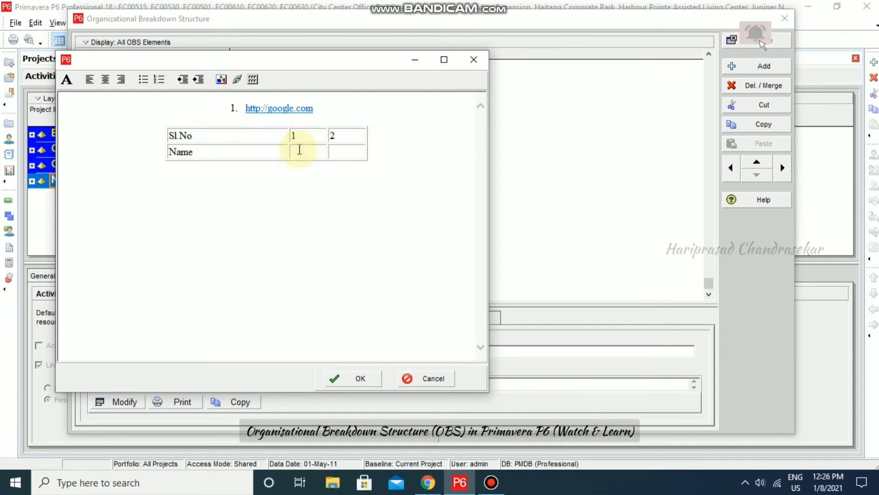
type("Name")
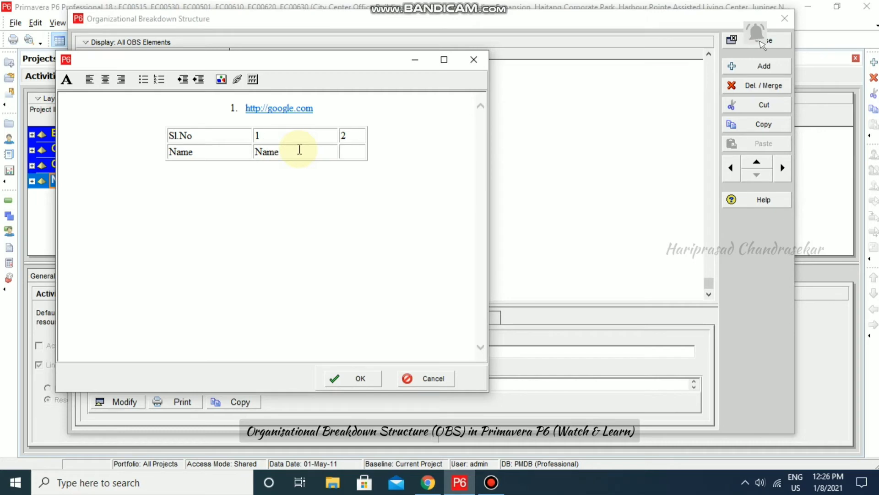
type("1")
left_click(347, 151)
type("Name")
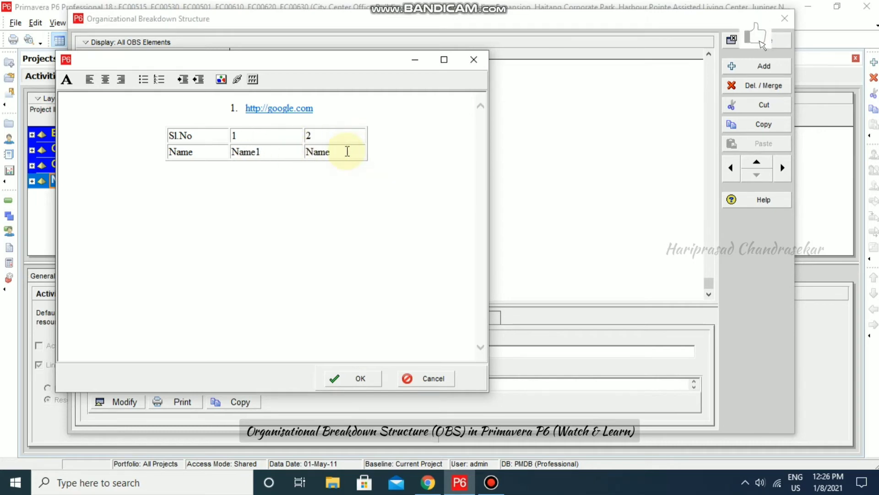
type("2")
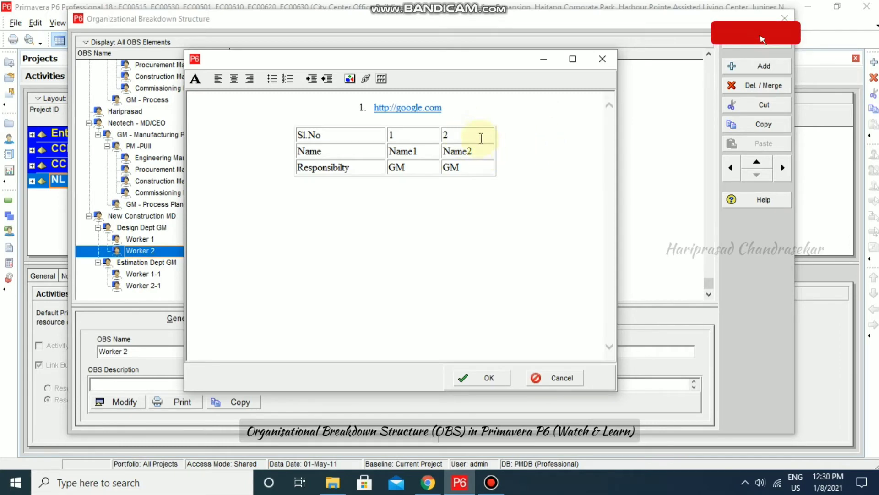
- Insert a column after the one headed 2 and fill its cells with "3", "Name3" and "GM"
right_click(479, 133)
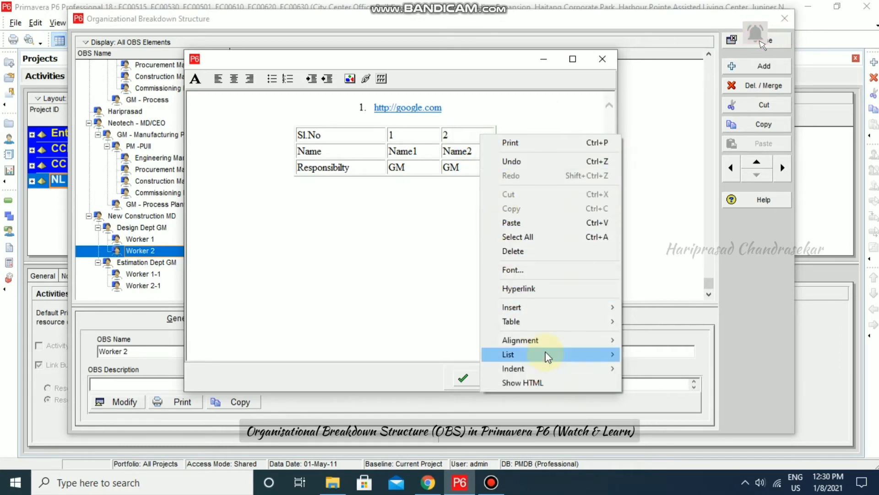
mouse_move(614, 322)
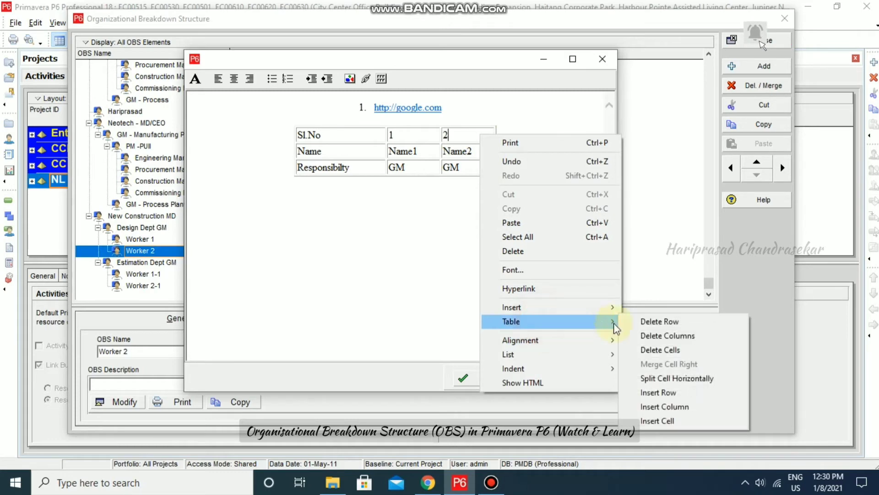
left_click(660, 406)
left_click(493, 134)
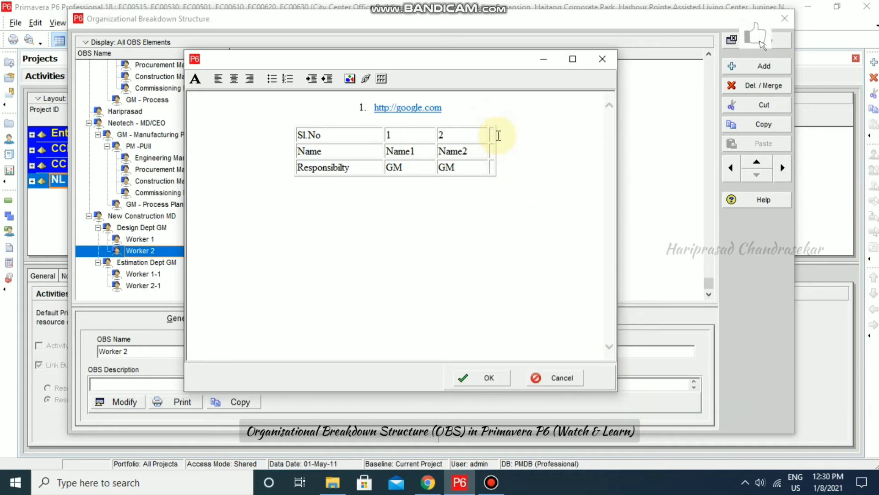
type("3")
left_click(496, 153)
type("Name3")
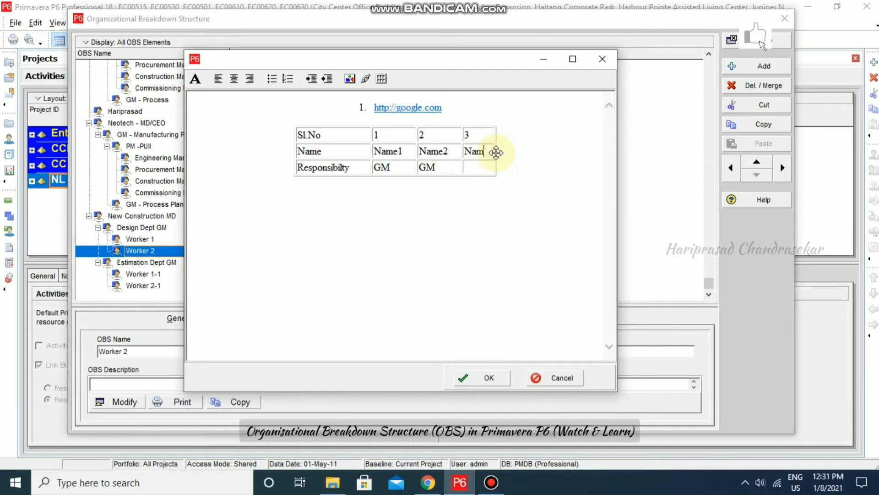
left_click(467, 166)
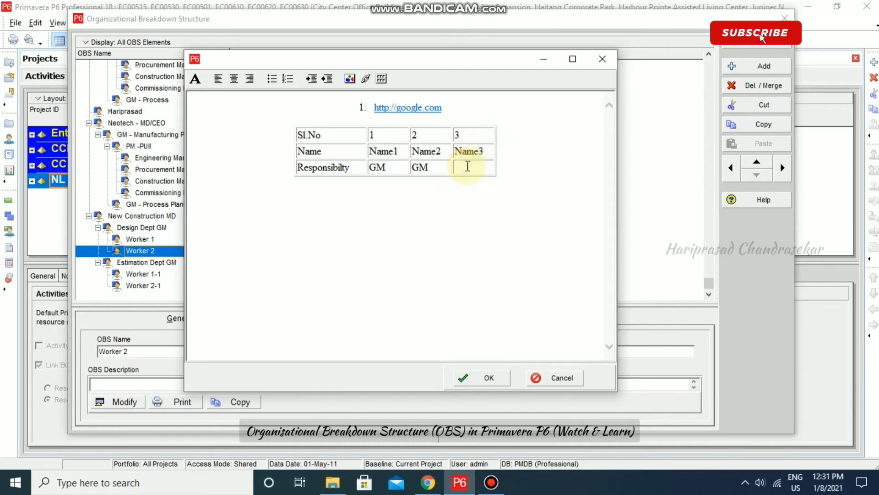
type("GM")
- Insert an empty row into the table and re-enter "GM" in the Responsibilty row under Name3
right_click(485, 136)
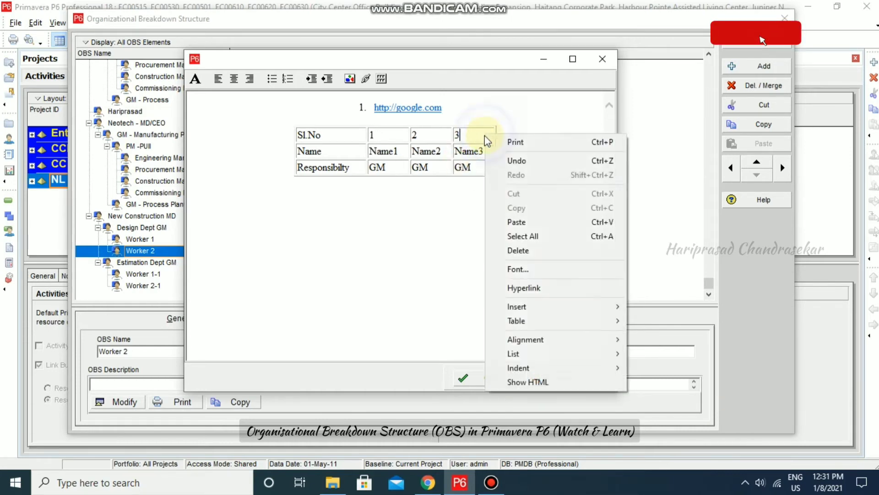
mouse_move(543, 325)
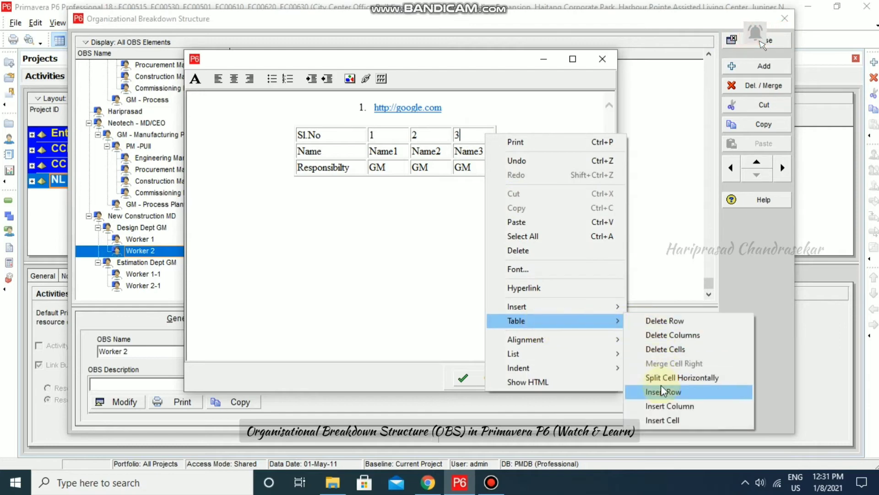
left_click(662, 394)
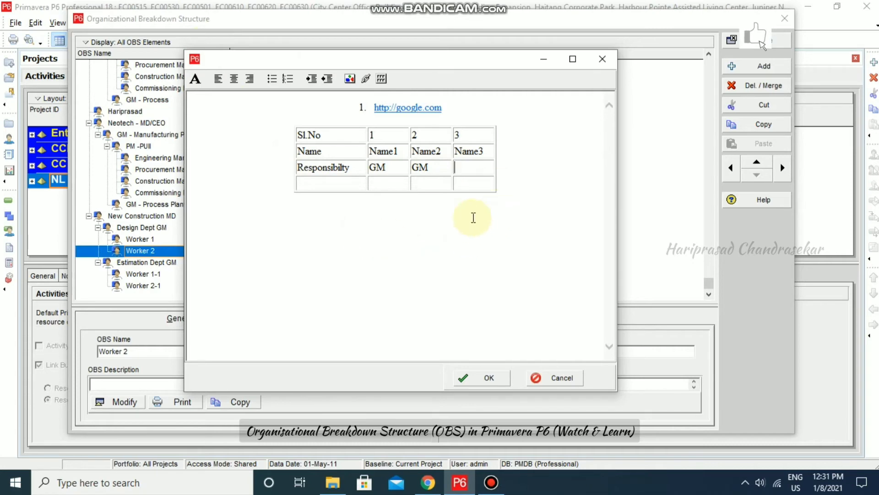
left_click(475, 173)
type("GM")
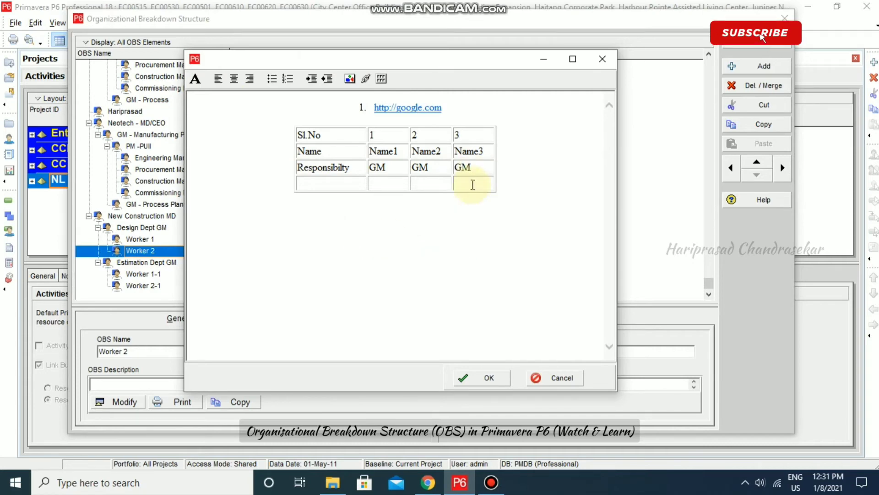
- Undo the "GM" entry under Name3 and redo it
right_click(475, 229)
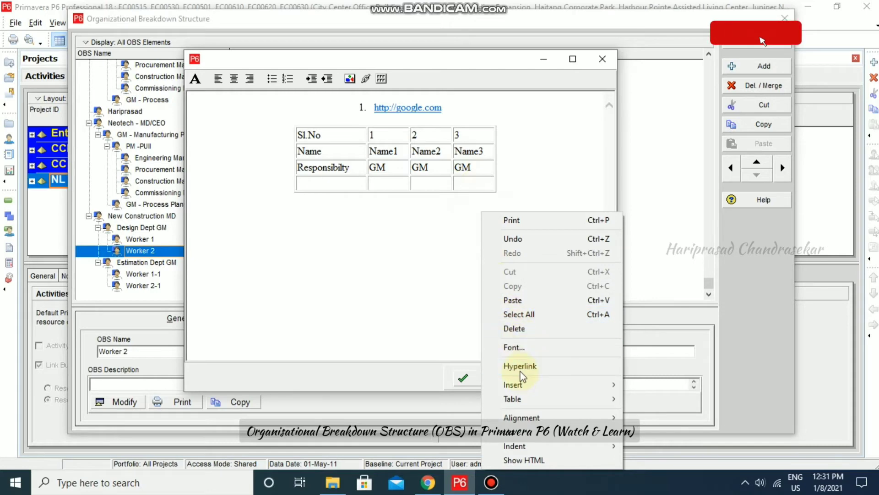
left_click(540, 242)
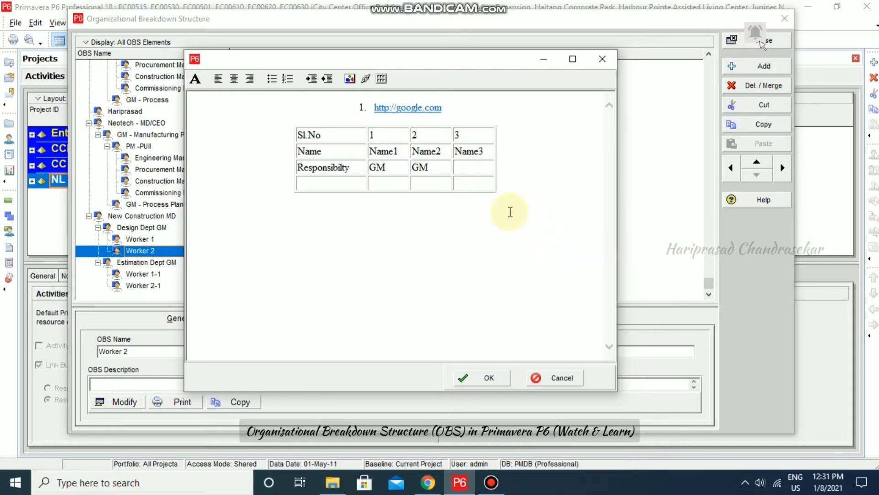
key("ctrl+z")
key("ctrl+y")
key("ctrl+y")
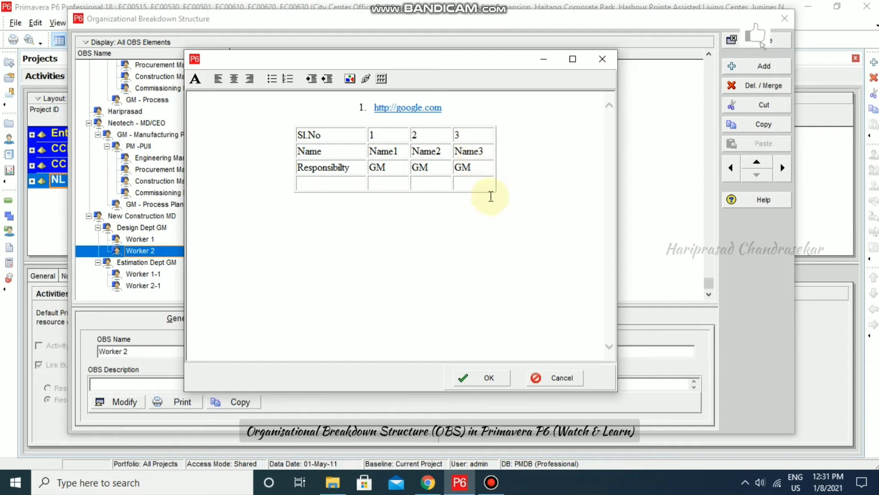
- Delete the empty row below the Responsibilty row of the table
left_click(482, 186)
right_click(483, 186)
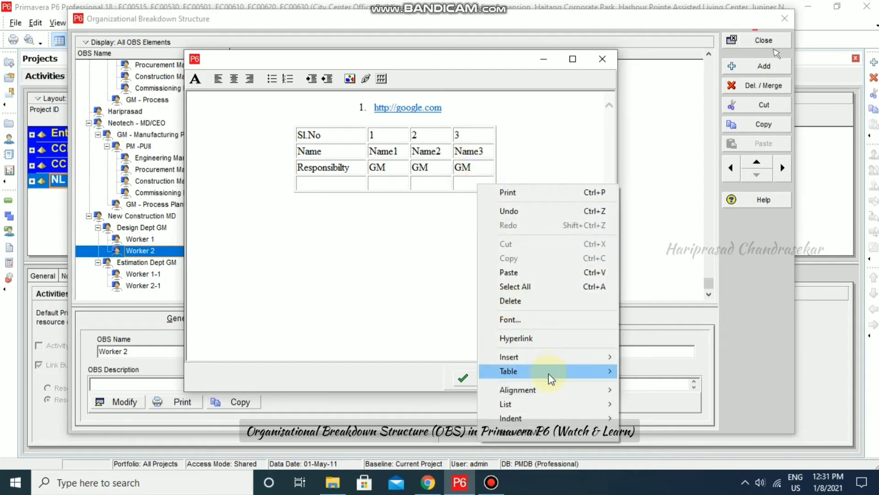
mouse_move(549, 372)
left_click(664, 369)
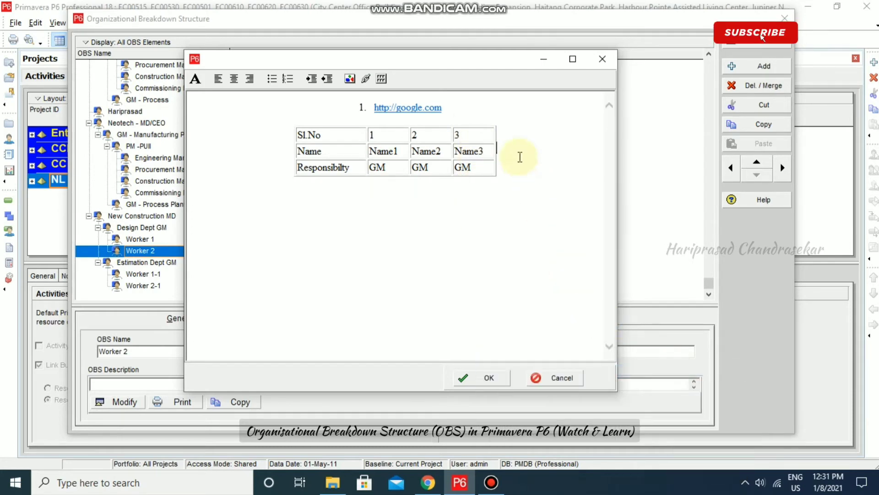
- Insert a column after the one headed 3 and fill its cells with "4", "Name4" and "GM"
left_click(489, 137)
right_click(489, 136)
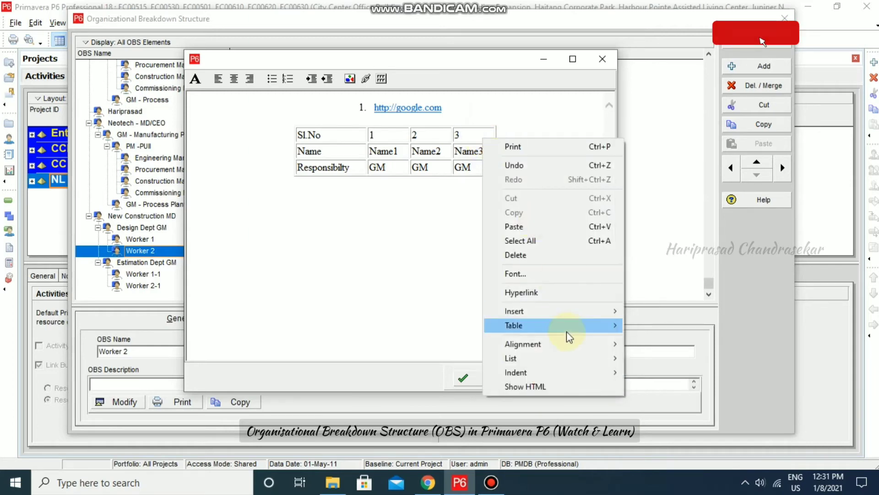
mouse_move(589, 332)
left_click(668, 410)
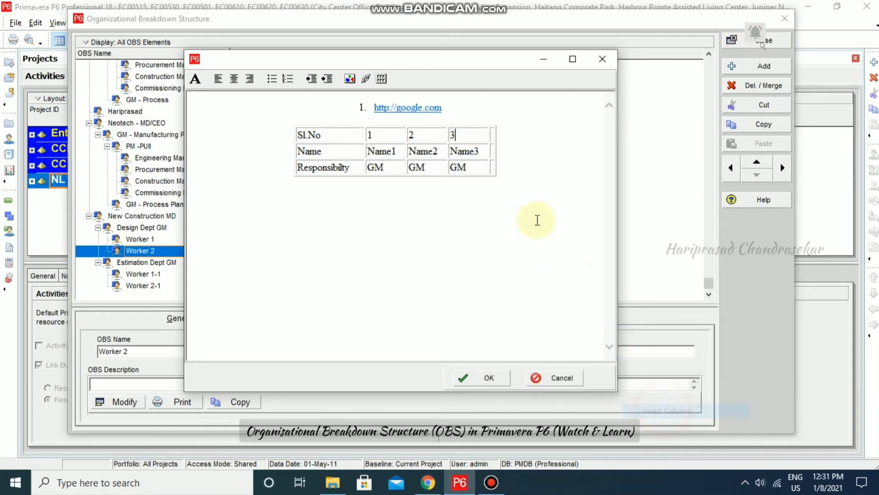
type("4")
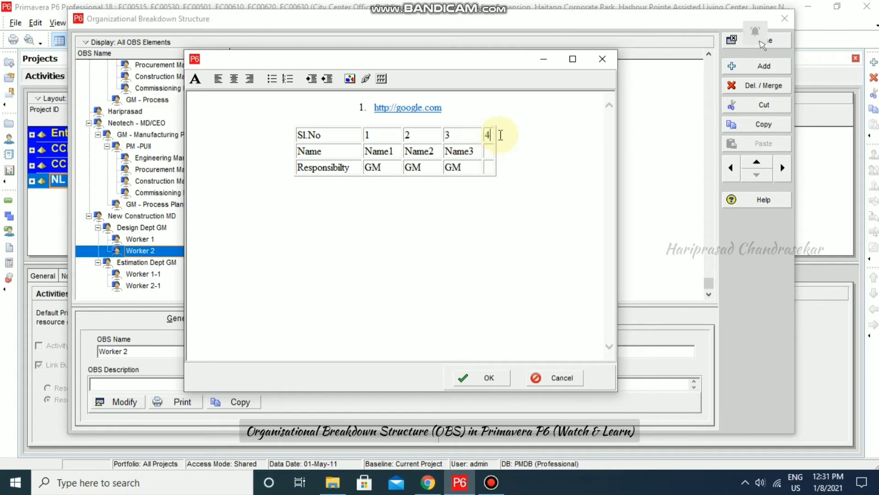
left_click(490, 149)
left_click(488, 150)
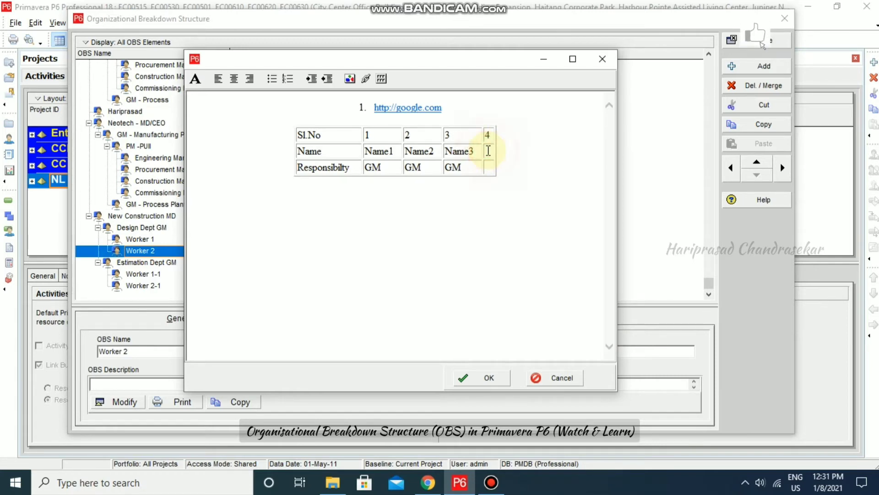
type("Name4")
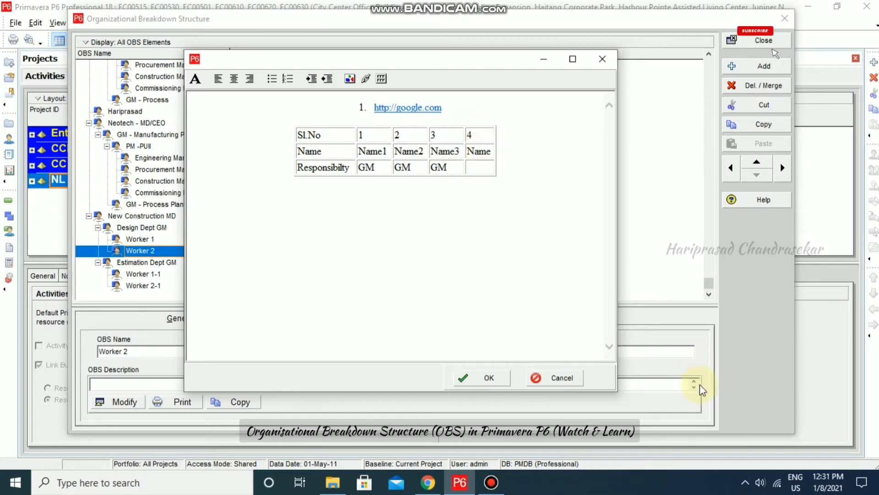
left_click(479, 168)
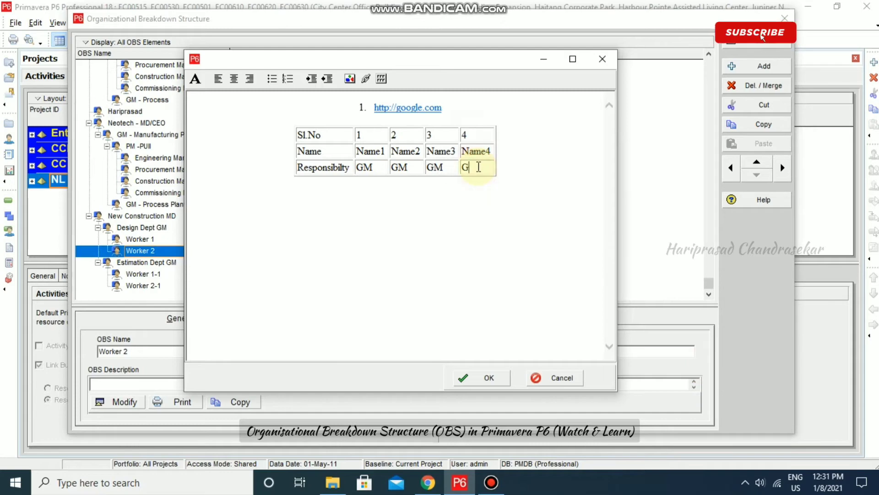
left_click(506, 165)
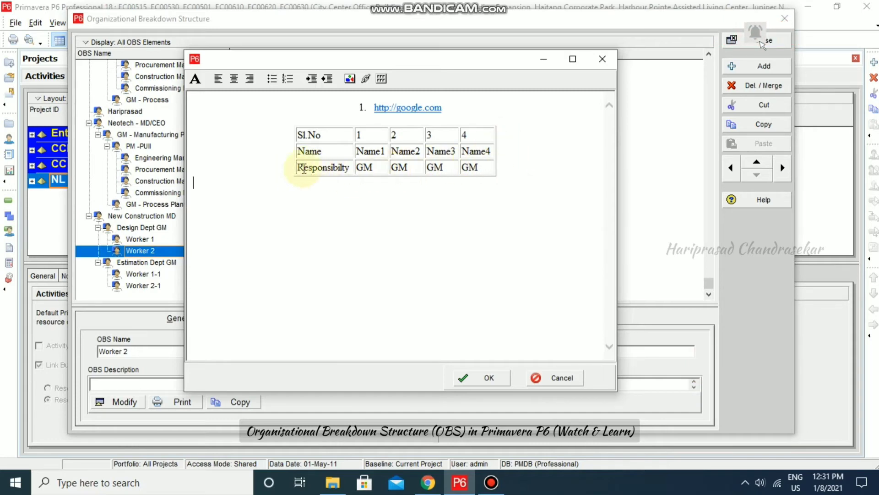
- Insert an empty row below the Responsibilty row of the table and accept the Worker 2 description
left_click(485, 166)
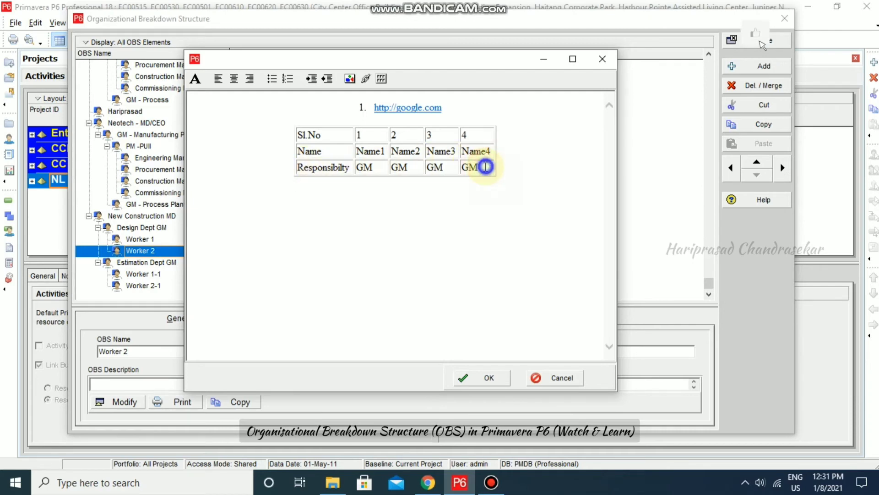
right_click(486, 167)
mouse_move(545, 353)
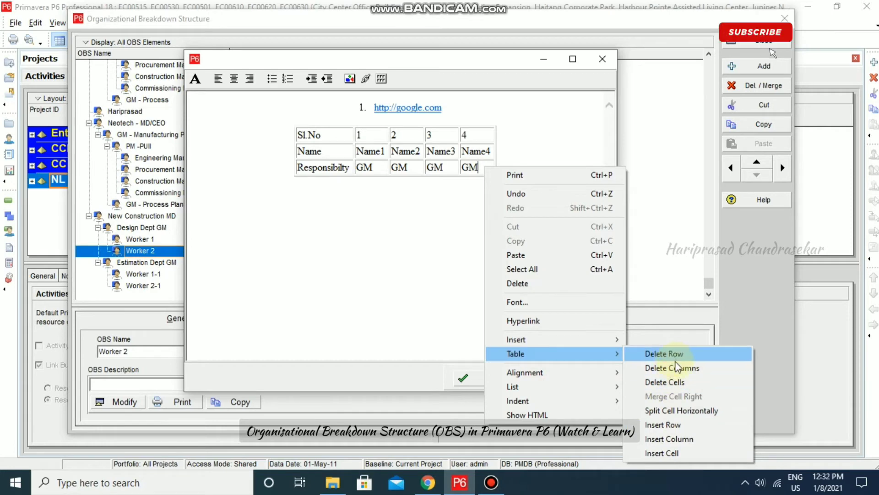
left_click(664, 425)
left_click(340, 183)
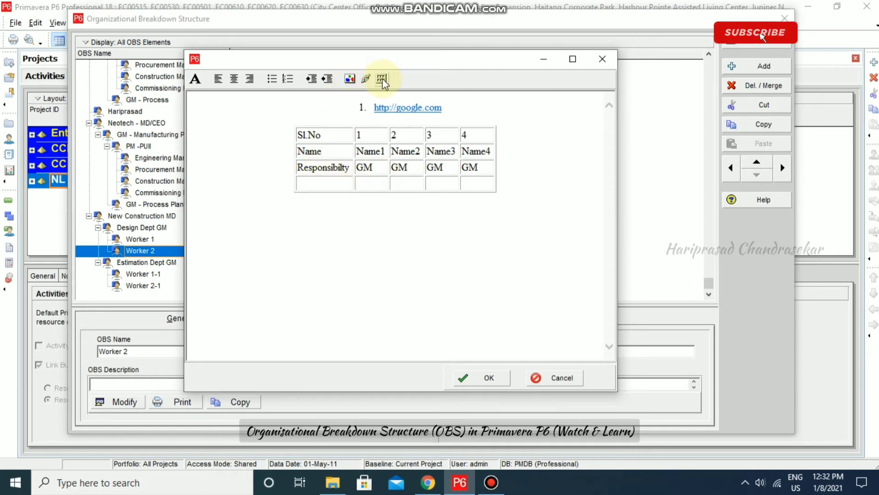
right_click(246, 218)
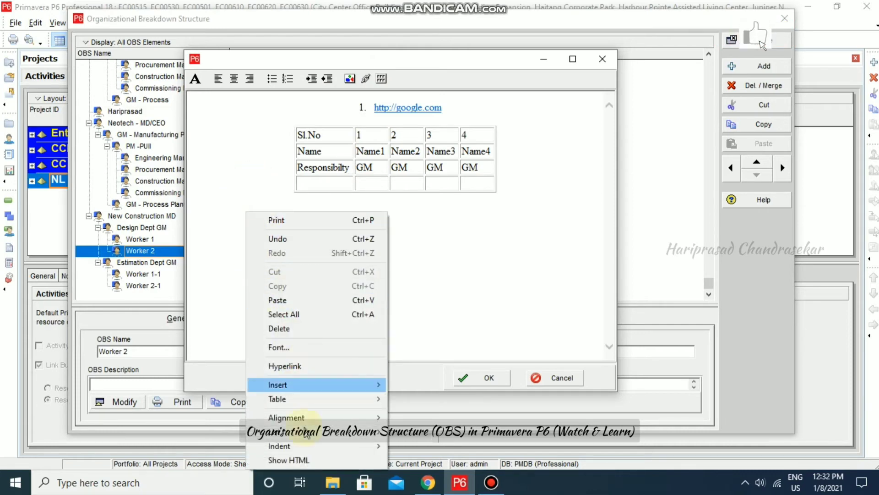
left_click(530, 324)
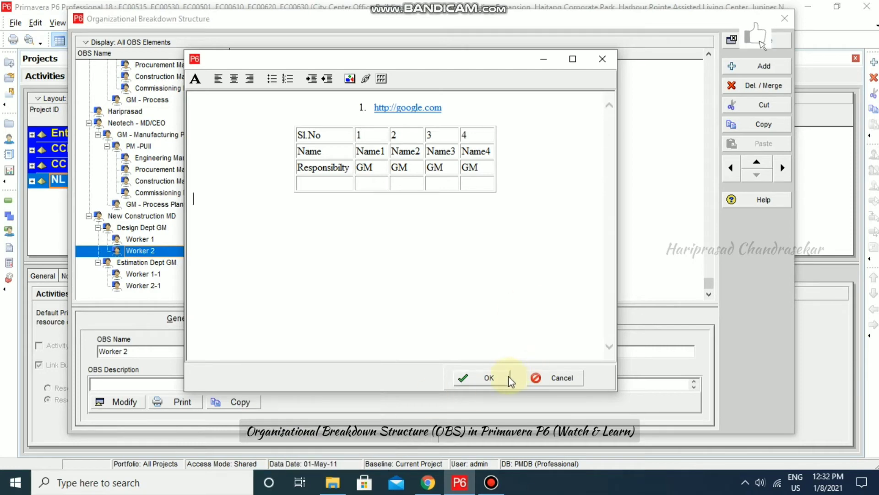
left_click(494, 377)
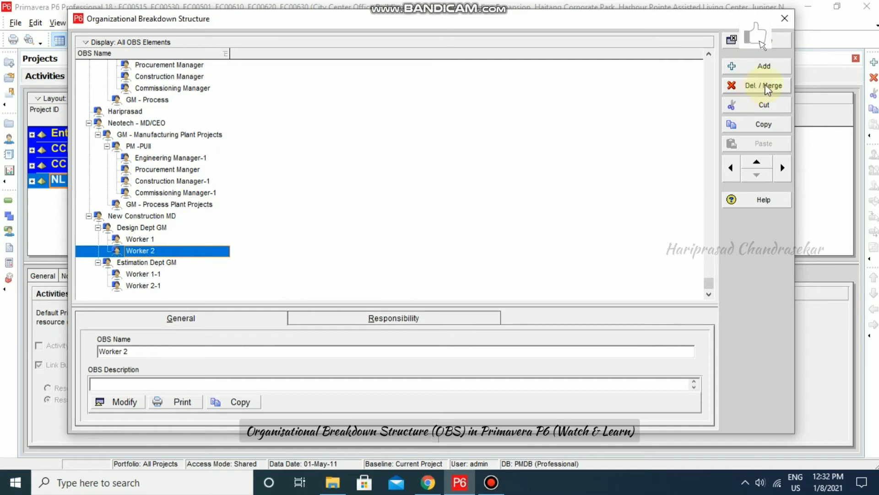
- Add a new OBS element after Worker 2 under Design Dept GM and delete it again
left_click(757, 66)
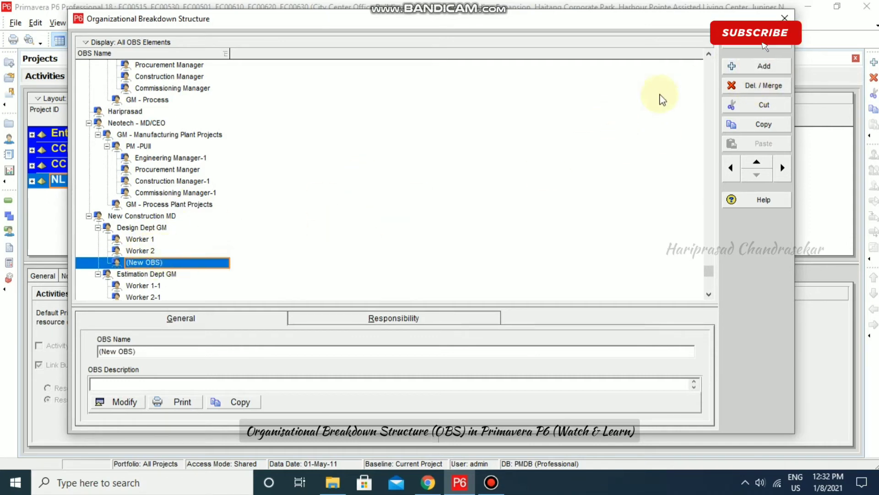
left_click(763, 85)
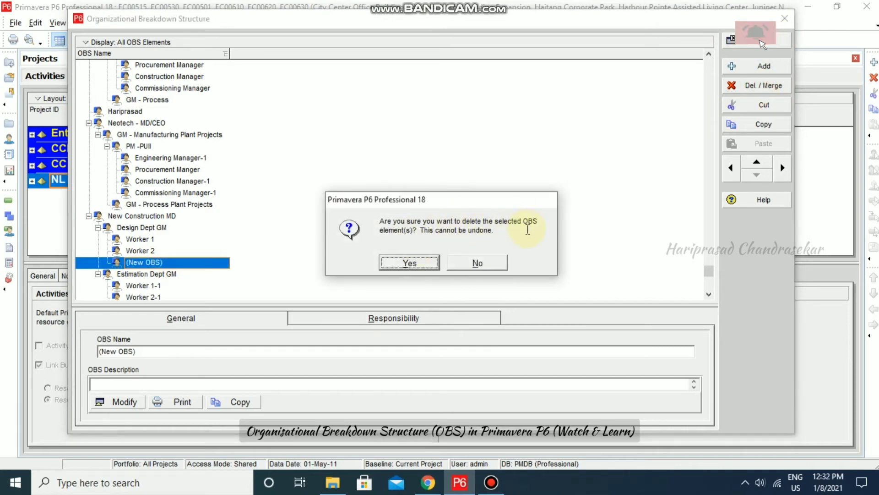
left_click(419, 265)
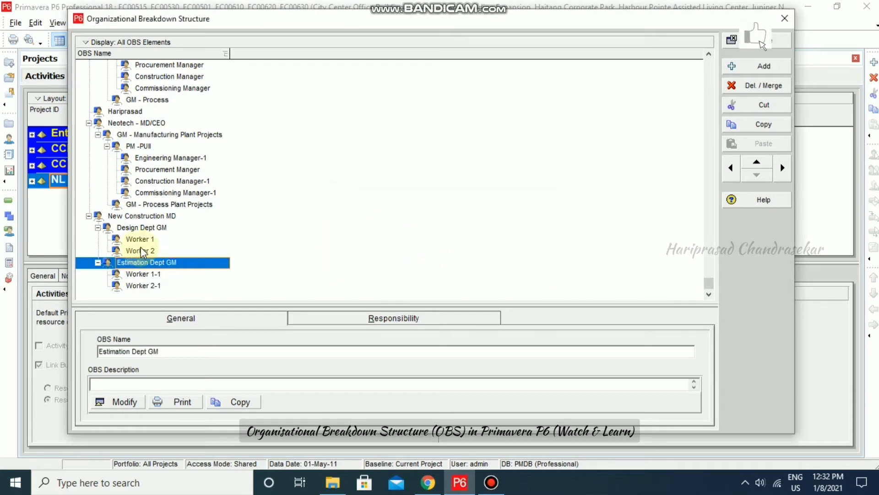
- Add a new OBS element after Worker 1-1 under Estimation Dept GM and delete it again
left_click(153, 274)
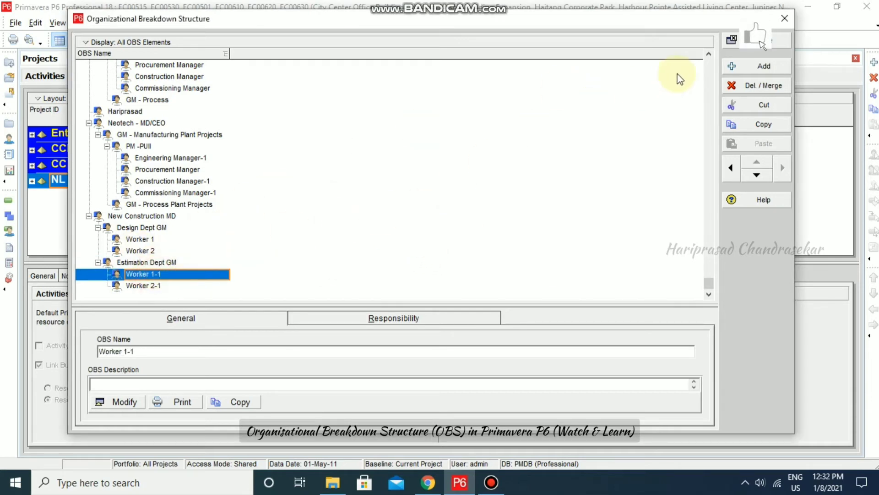
left_click(762, 66)
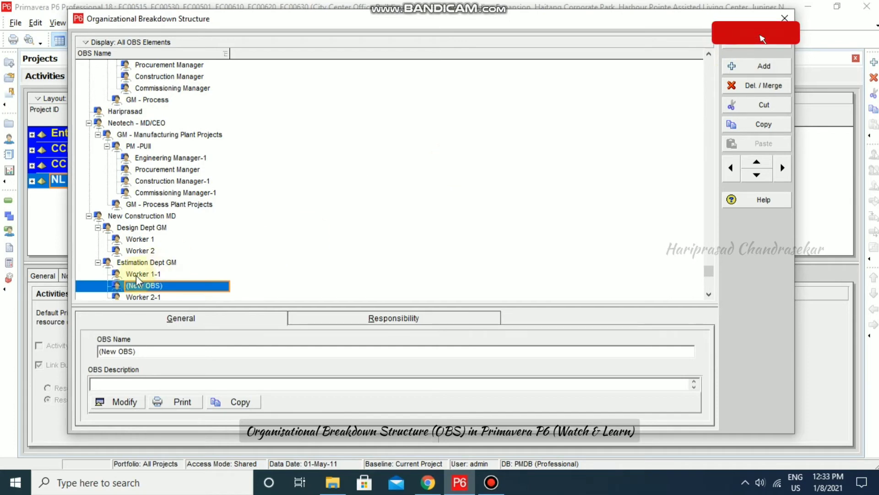
key("Delete")
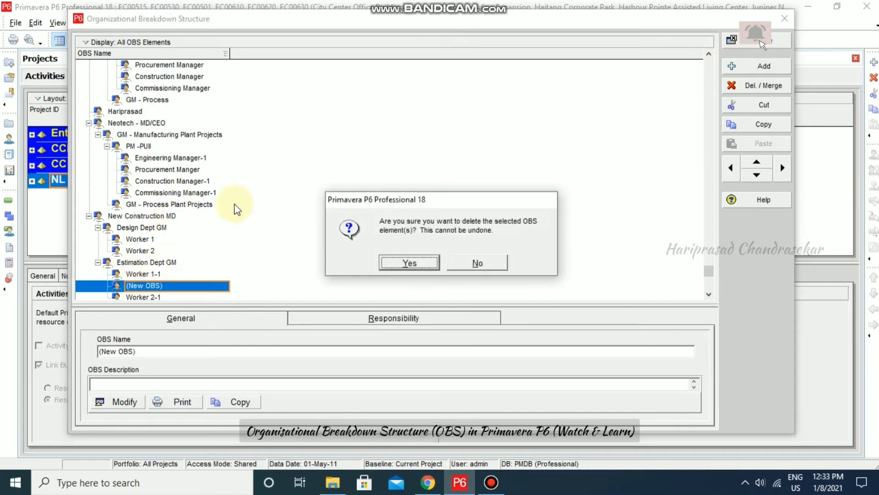
left_click(409, 262)
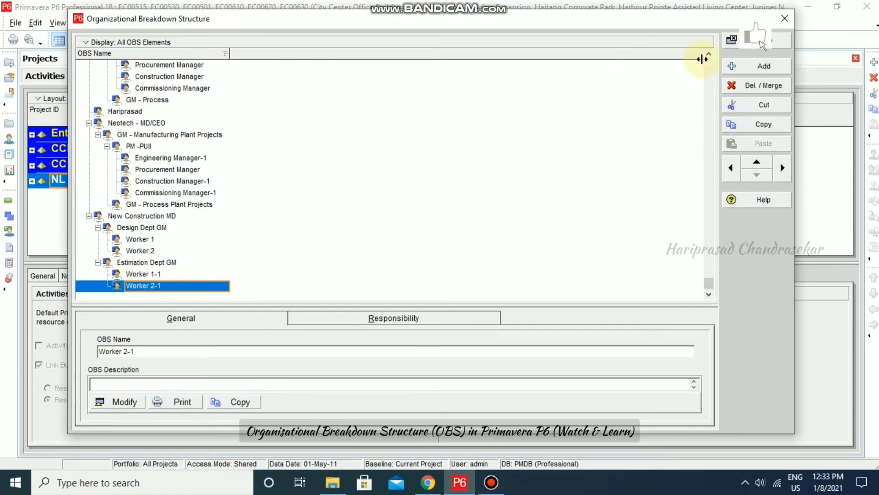
- Cut Worker 2-1 from Estimation Dept GM and paste it under Design Dept GM
left_click(765, 104)
left_click(145, 228)
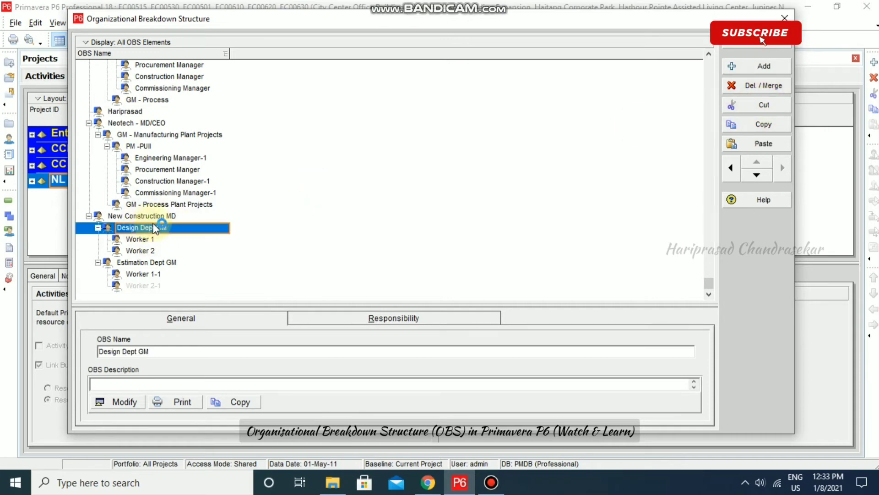
left_click(761, 144)
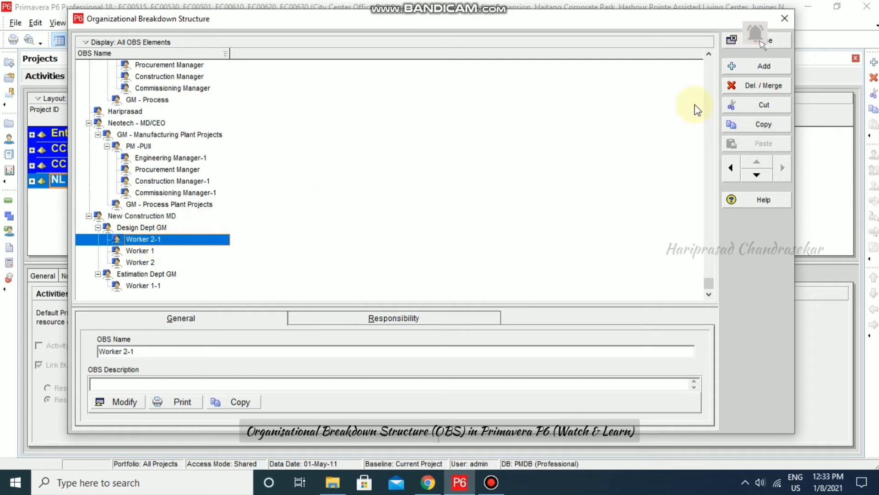
- Copy Worker 2-1 from Design Dept GM and paste the copy under Estimation Dept GM
left_click(779, 104)
left_click(152, 276)
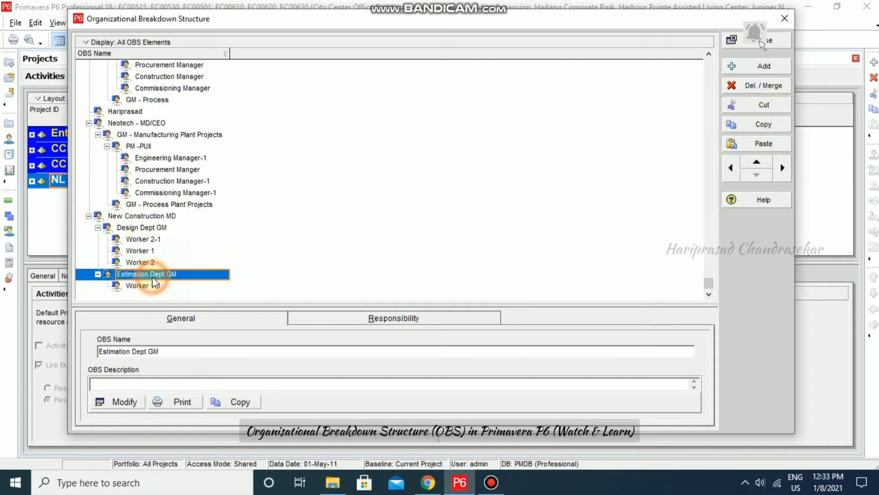
left_click(763, 144)
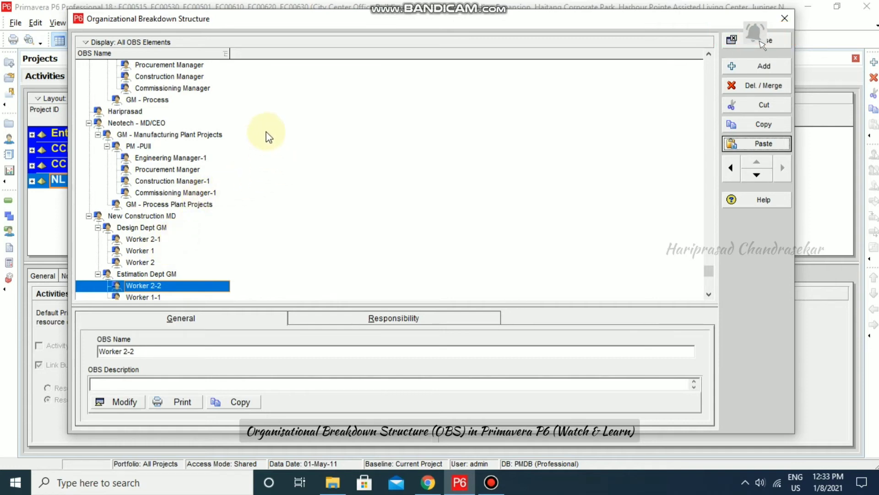
- Search the OBS elements downward for "new" and for "neo", and close the search
left_click(91, 42)
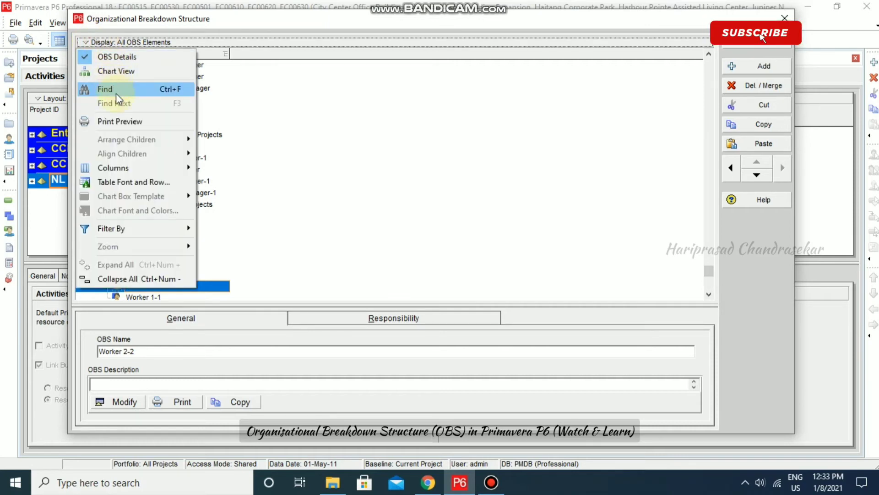
left_click(133, 93)
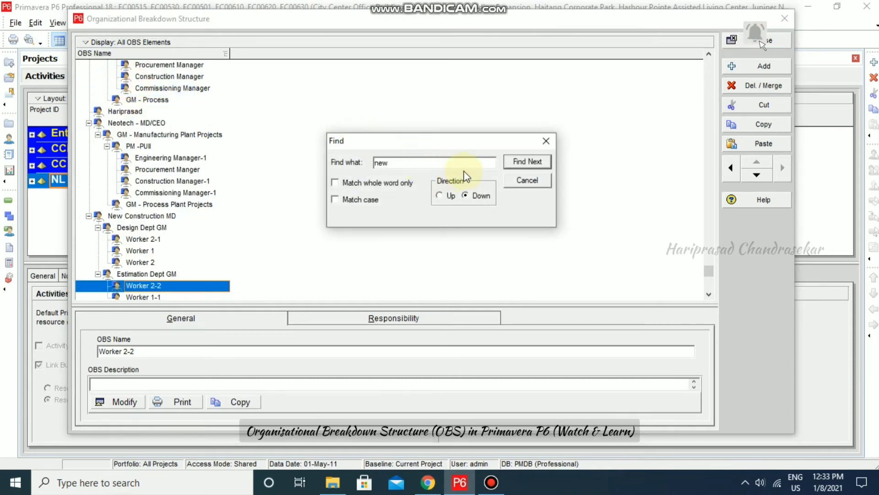
left_click(530, 166)
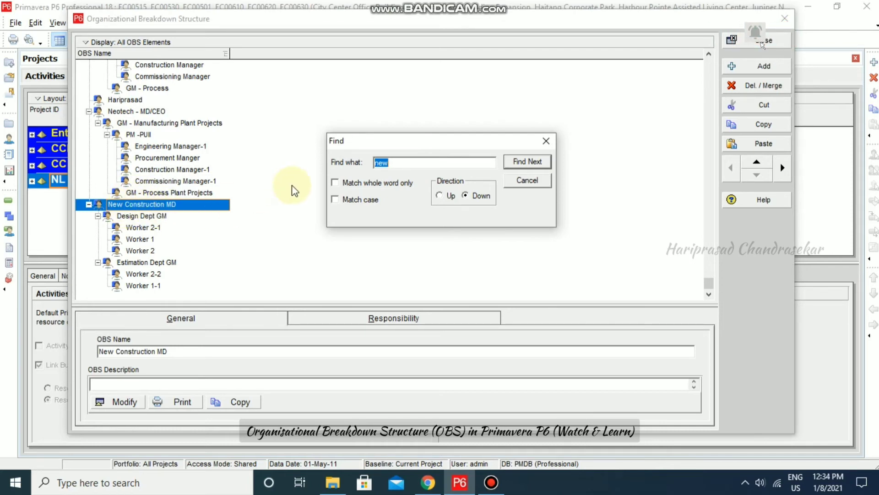
type("ne")
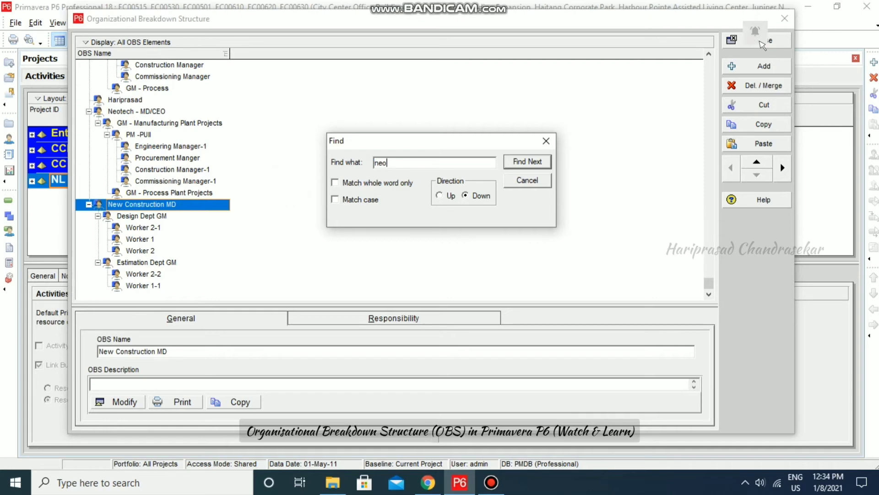
left_click(507, 165)
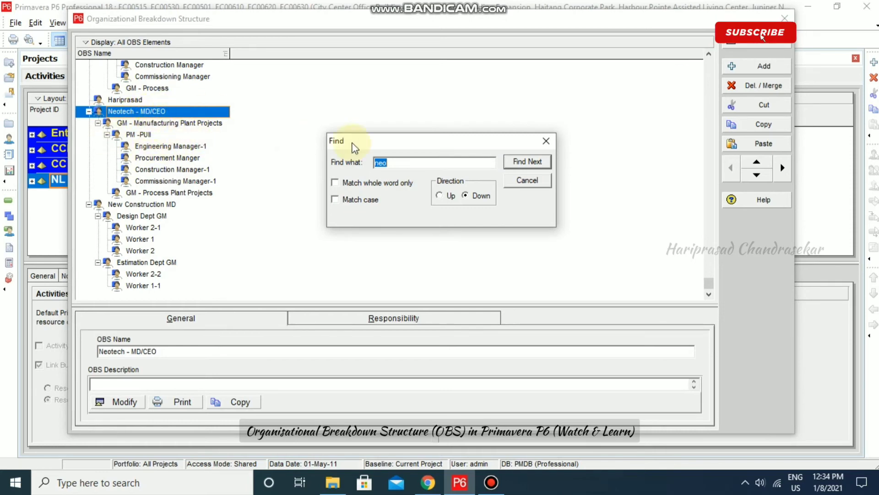
left_click_drag(371, 147, 355, 136)
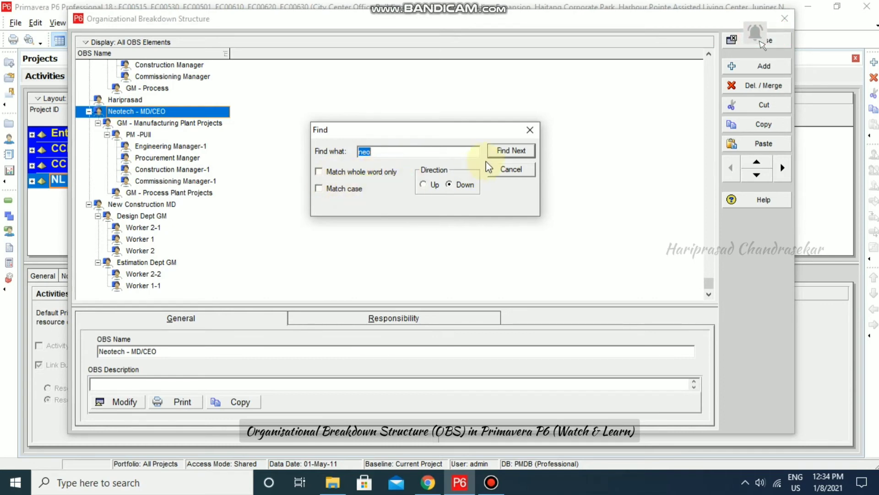
left_click(517, 173)
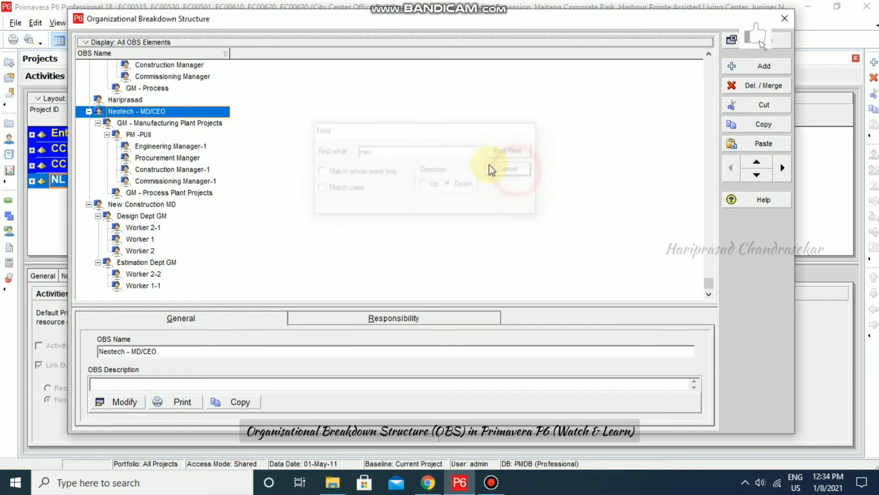
- Show the OBS in chart view and arrange the children of Neotech - MD/CEO horizontally
left_click(86, 43)
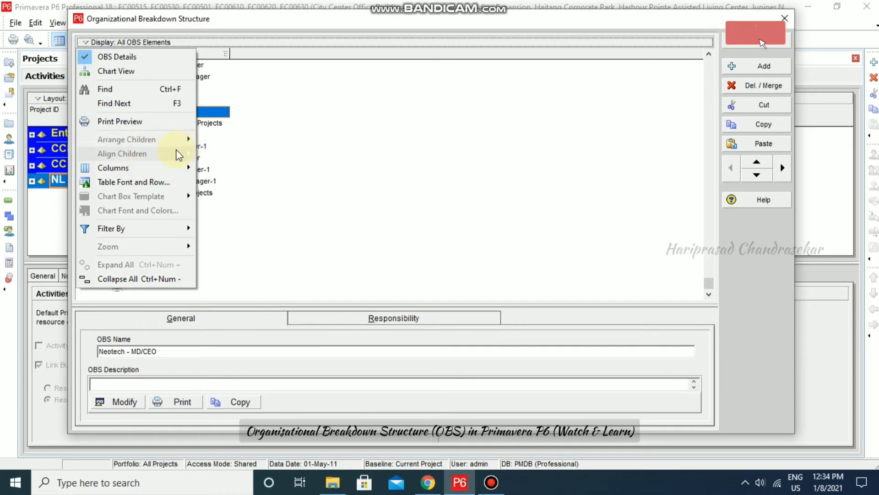
left_click(127, 72)
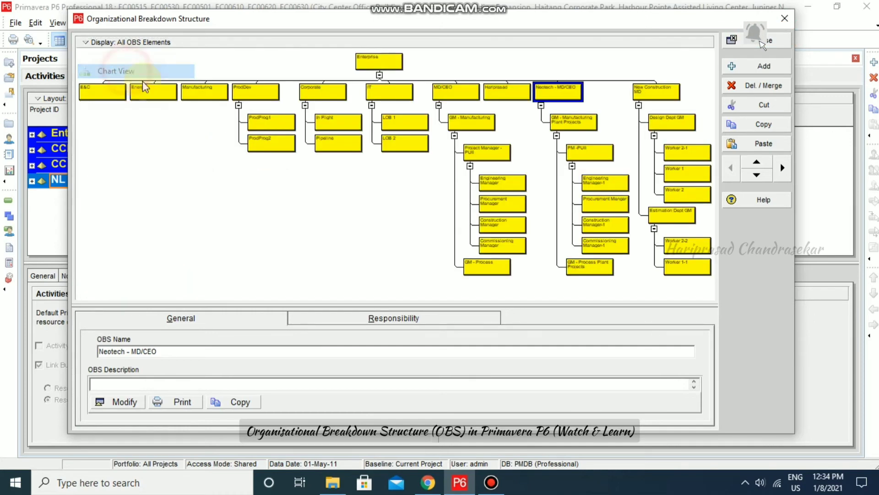
left_click(94, 42)
mouse_move(118, 144)
left_click(204, 138)
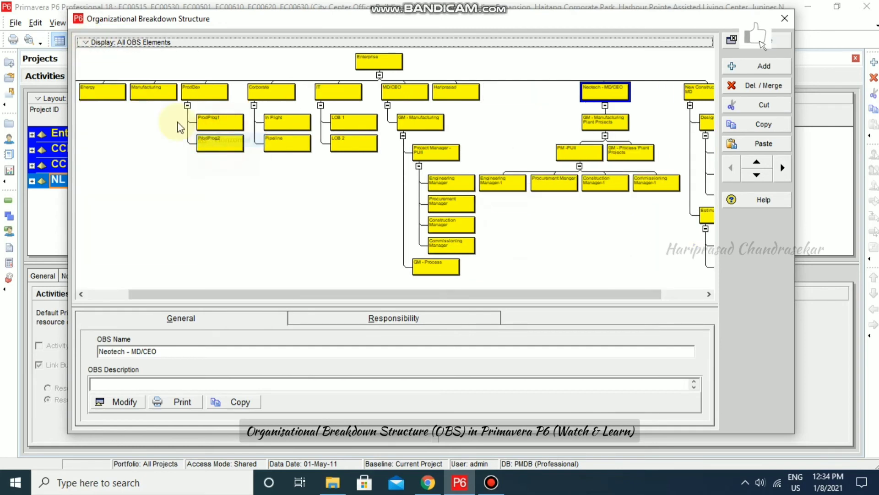
- Arrange the children of Neotech - MD/CEO vertically in the chart and set their alignment to center
left_click(84, 42)
mouse_move(161, 140)
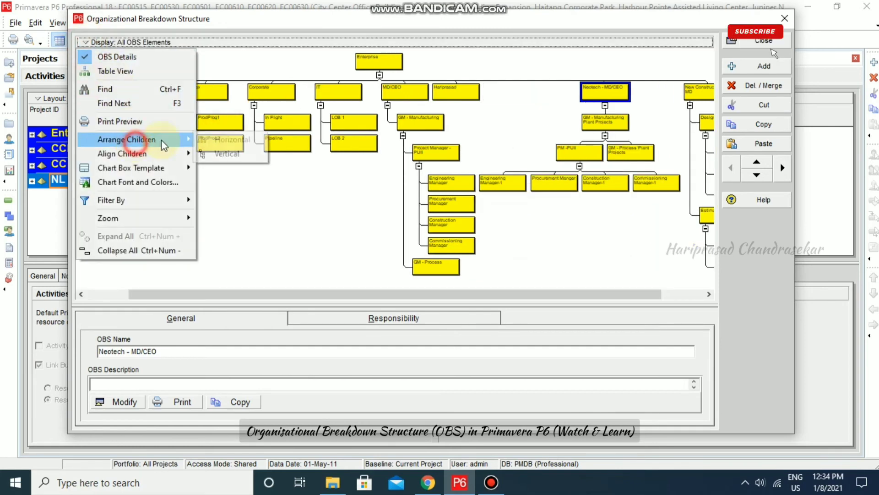
left_click(219, 153)
left_click(114, 44)
mouse_move(128, 148)
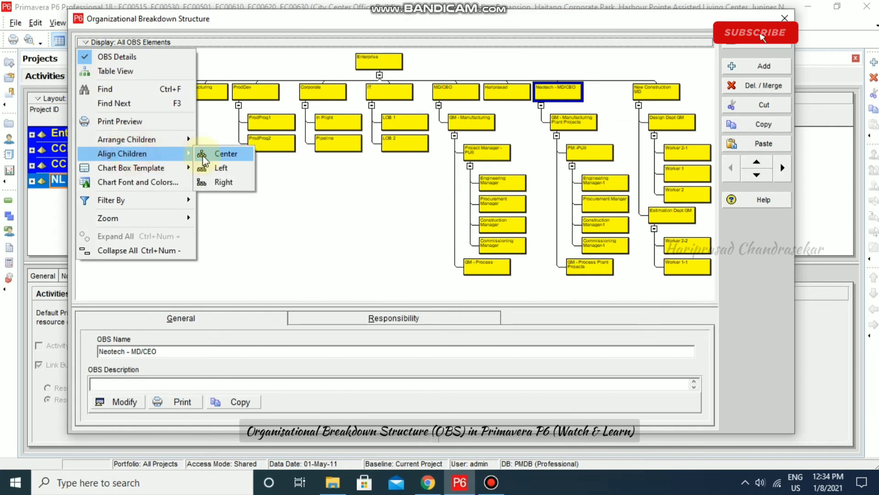
left_click(219, 154)
- Try left alignment for the children of Neotech - MD/CEO and change their alignment to right
left_click(99, 42)
left_click(137, 151)
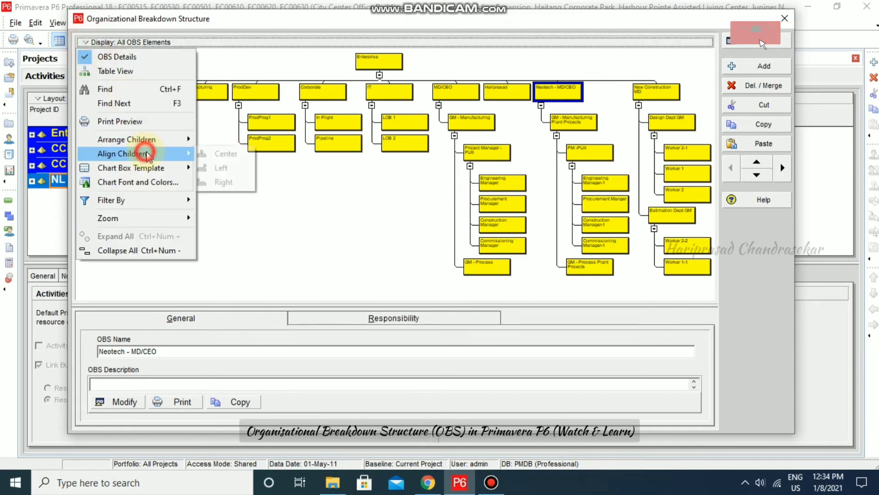
left_click(218, 169)
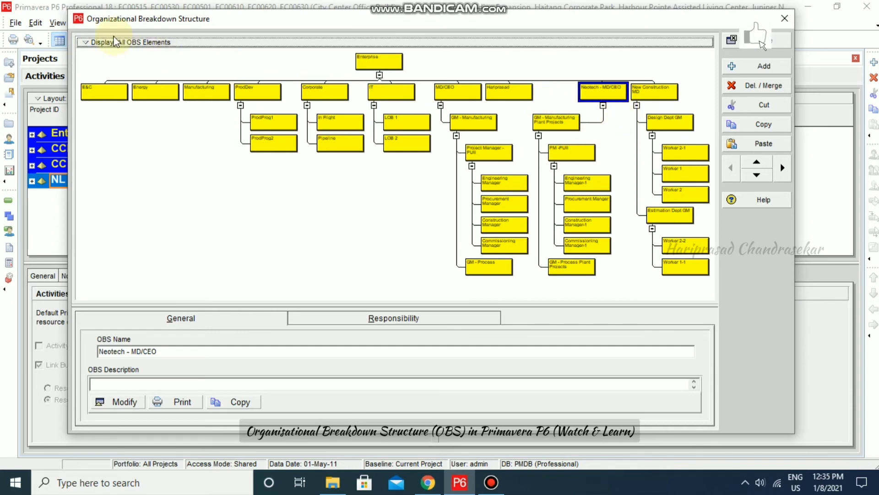
left_click(92, 43)
left_click(136, 152)
left_click(227, 180)
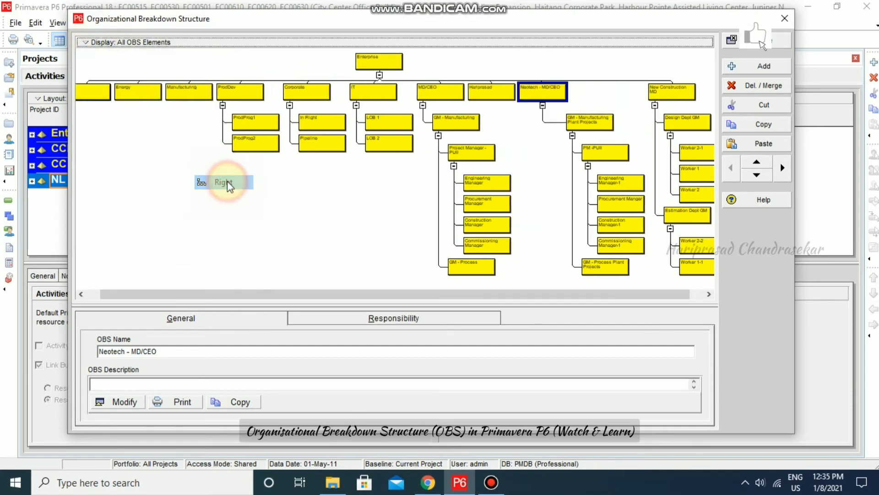
- Show the OBS in table view with the Users column and widen the OBS Name column to fit the element names
left_click(106, 42)
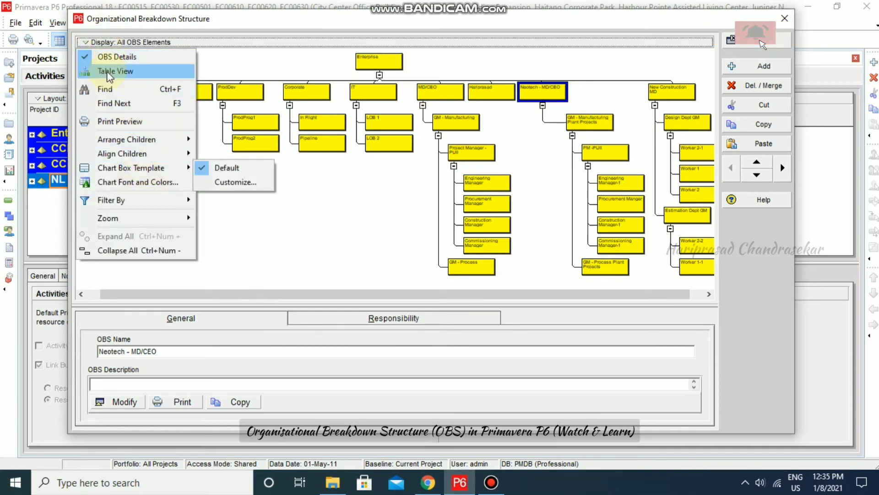
left_click(121, 71)
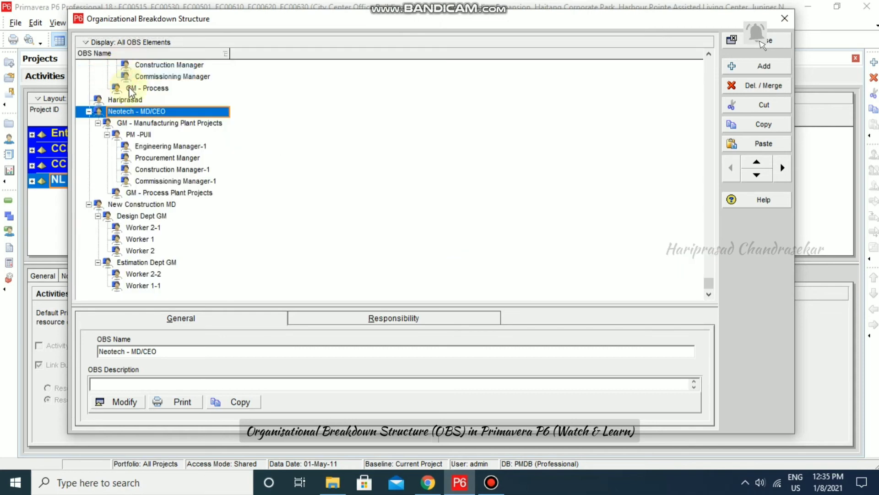
left_click(88, 41)
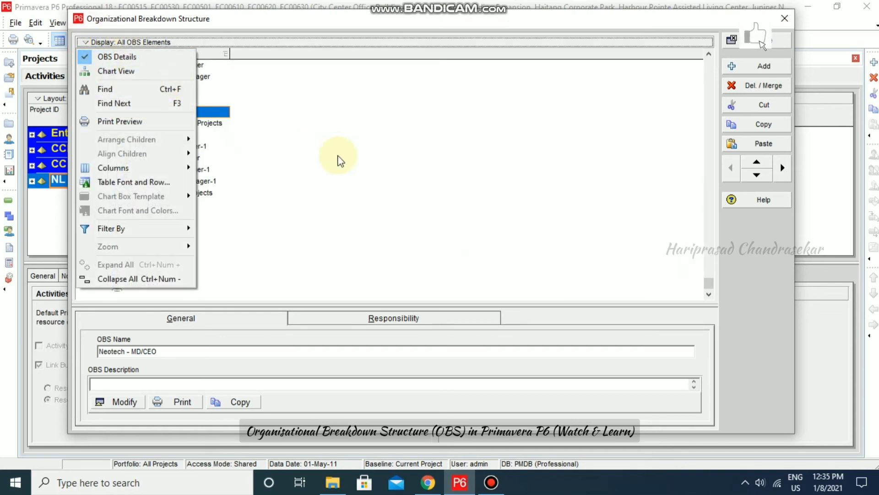
mouse_move(181, 169)
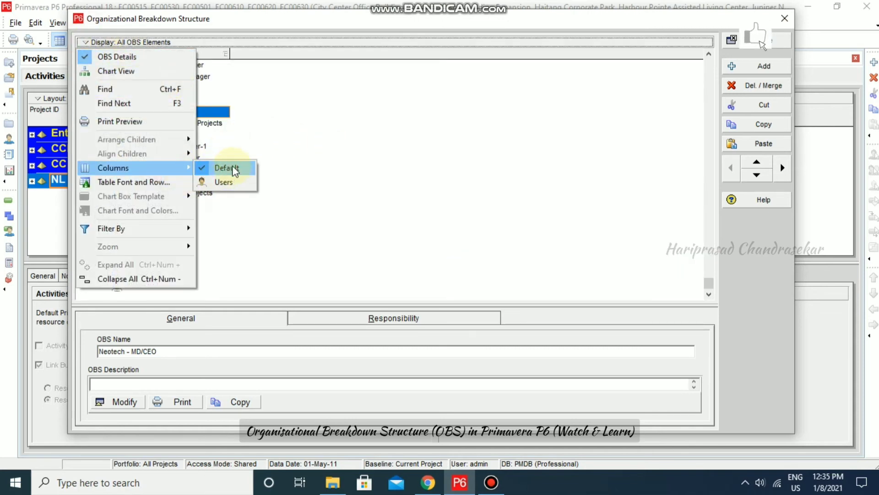
left_click(228, 182)
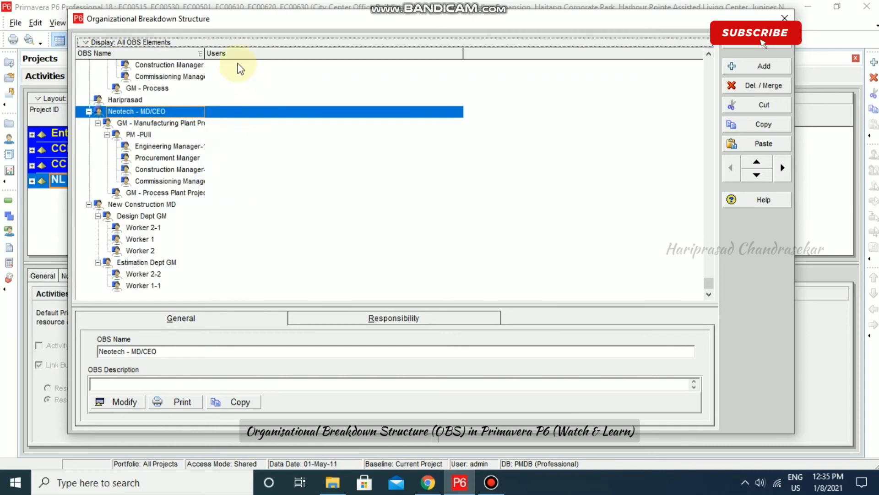
left_click(259, 65)
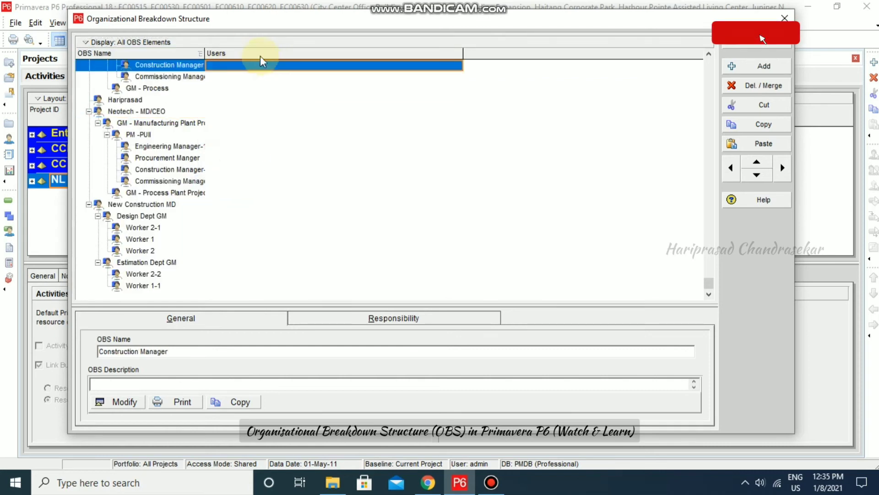
left_click_drag(205, 53, 263, 55)
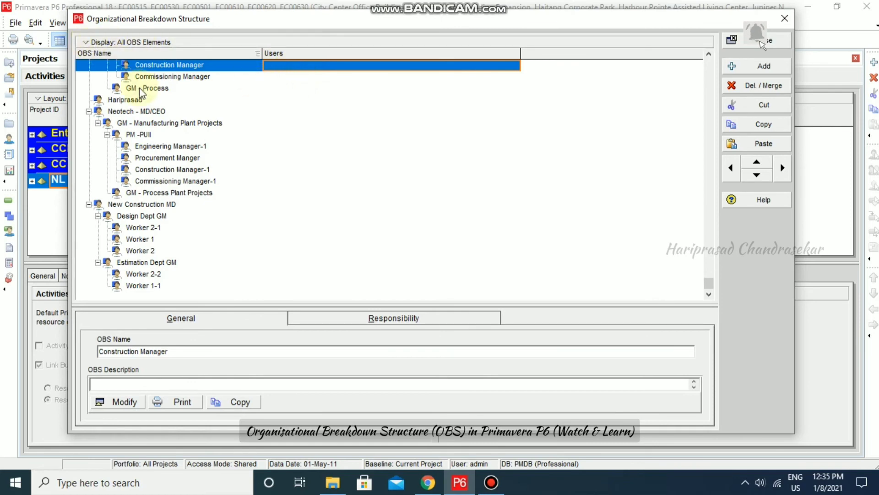
- Restore the default column set of the OBS table
scroll(142, 117, "up", 6)
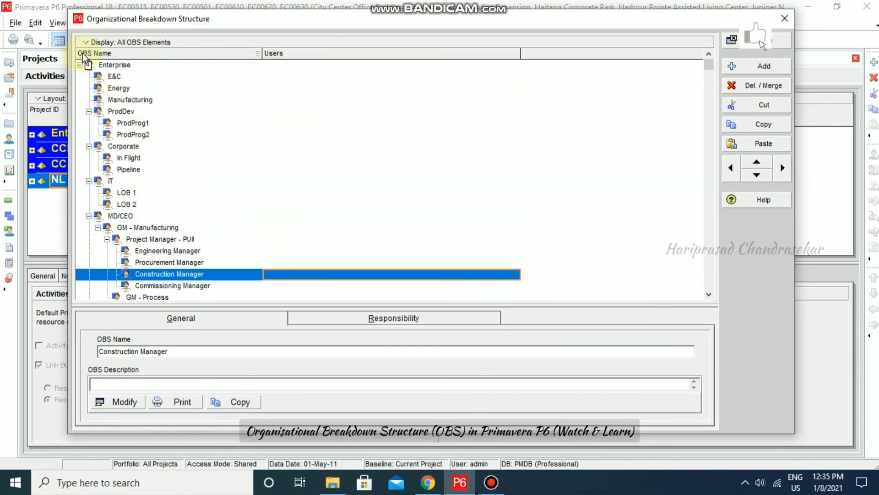
left_click(88, 43)
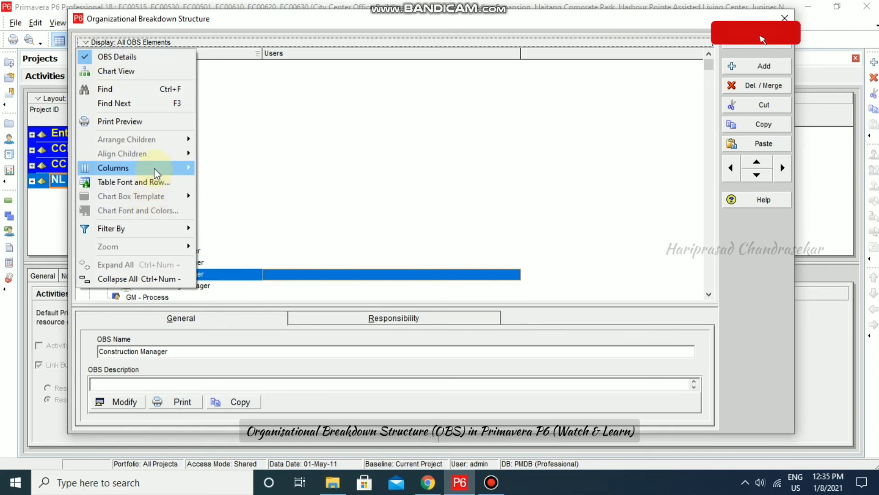
mouse_move(160, 167)
left_click(226, 166)
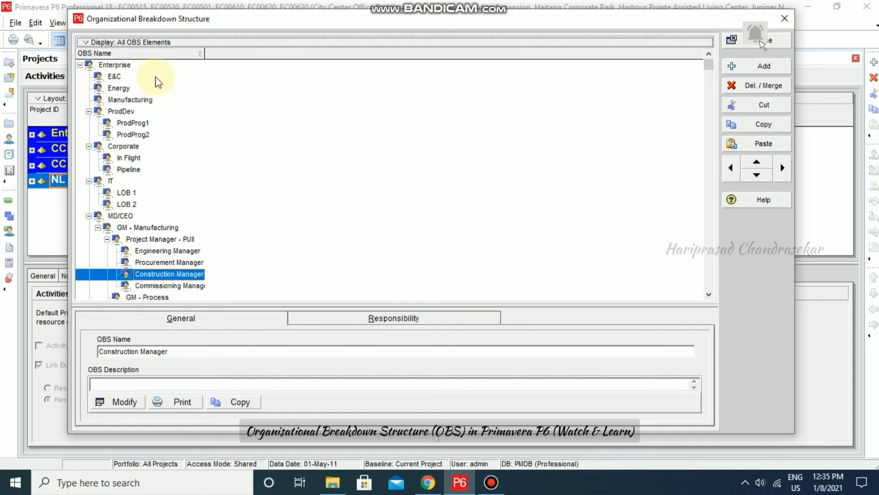
- Set the OBS table font style to Bold and apply it
left_click(93, 42)
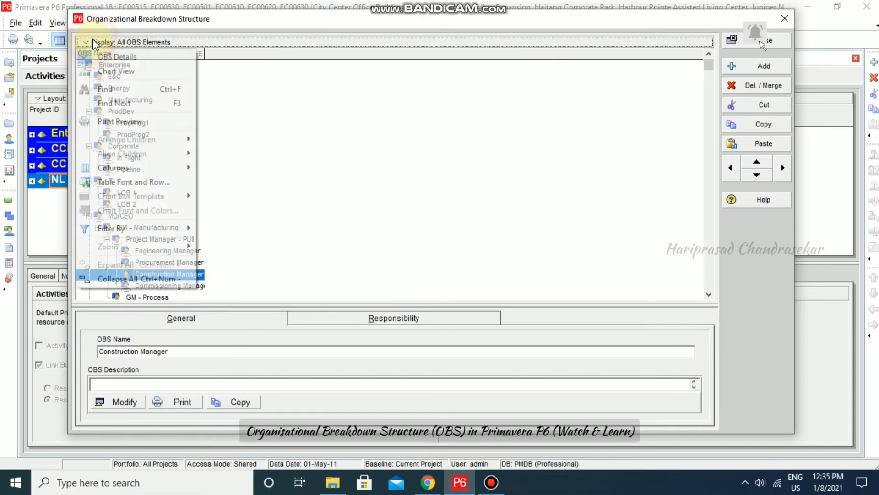
left_click(146, 184)
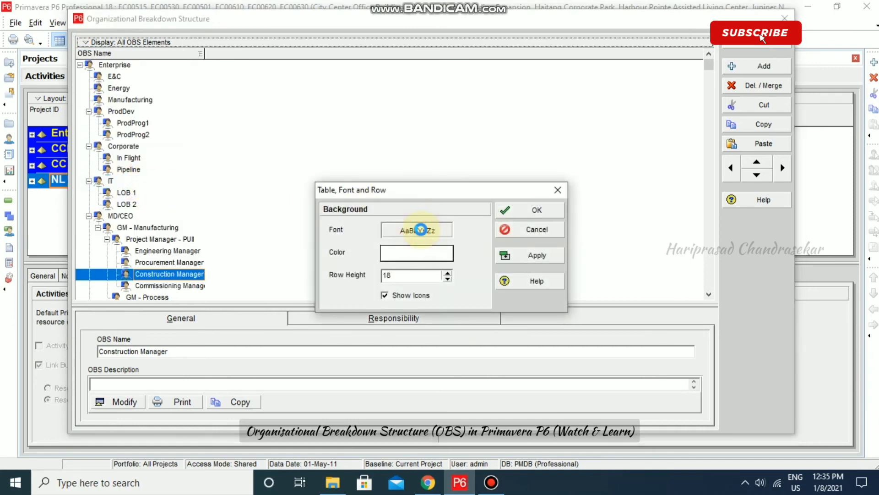
left_click(420, 230)
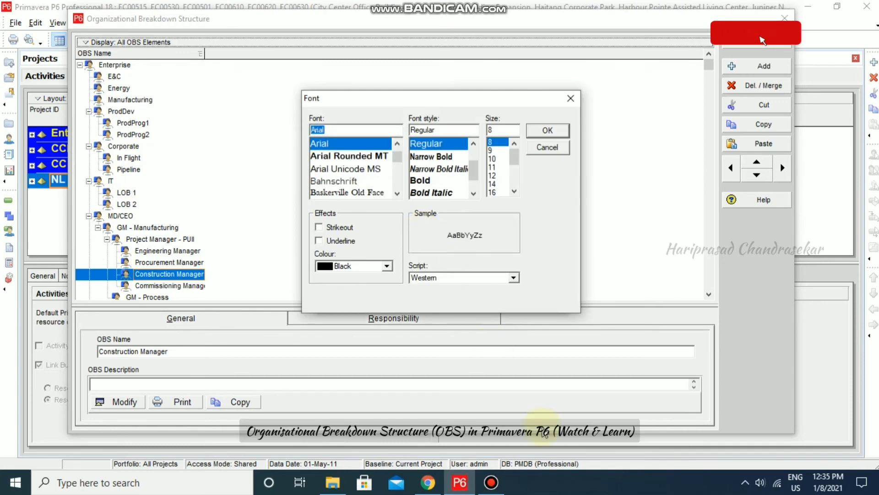
left_click(431, 185)
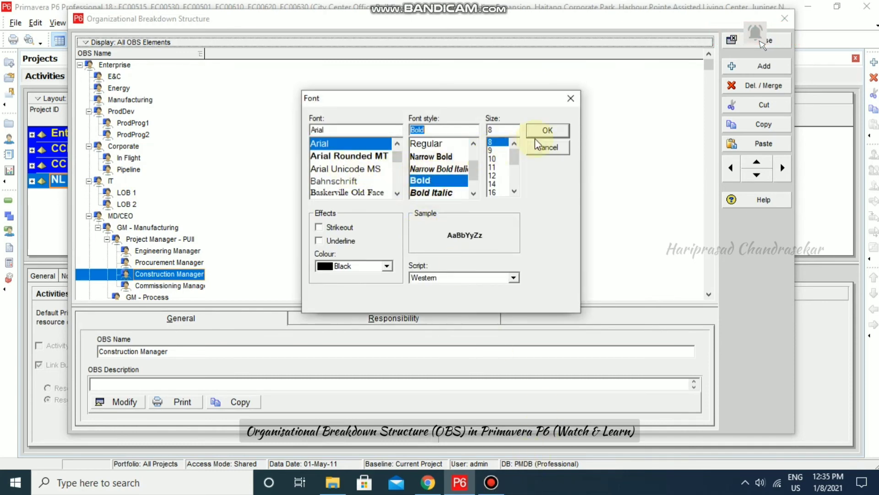
left_click(548, 132)
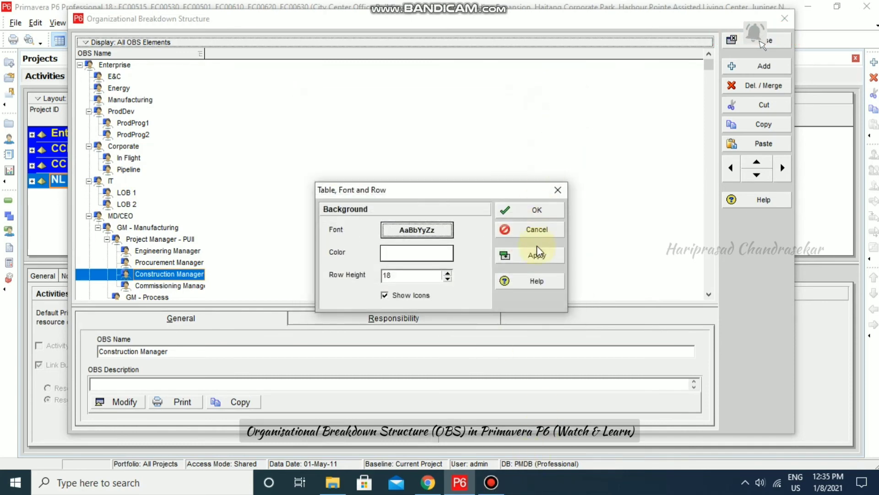
left_click(536, 251)
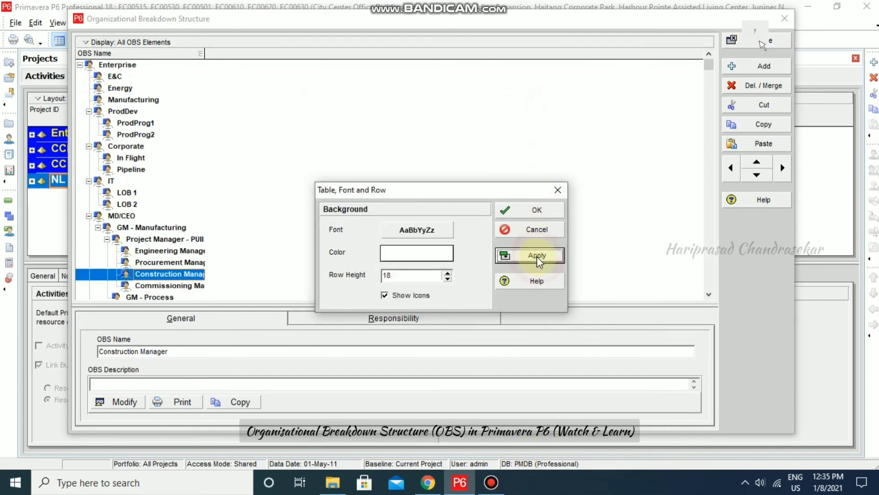
- Set the OBS table's background color to bright pink and apply it
left_click(427, 266)
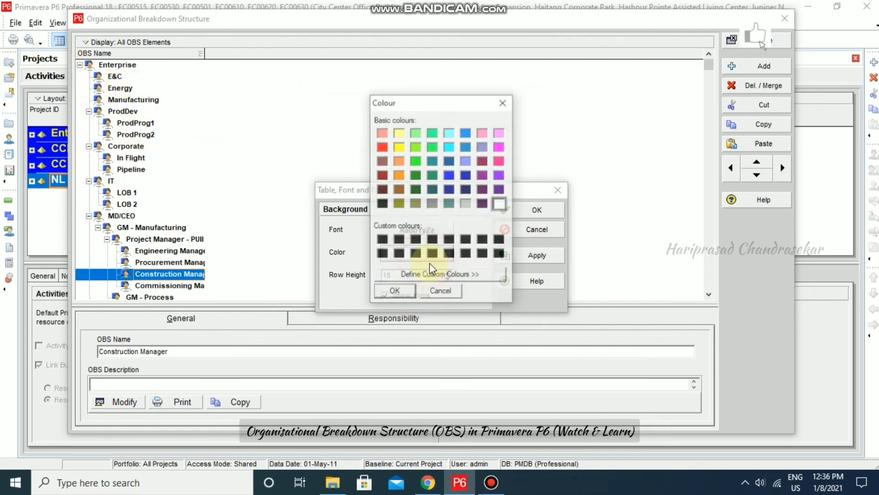
left_click(392, 290)
left_click(534, 259)
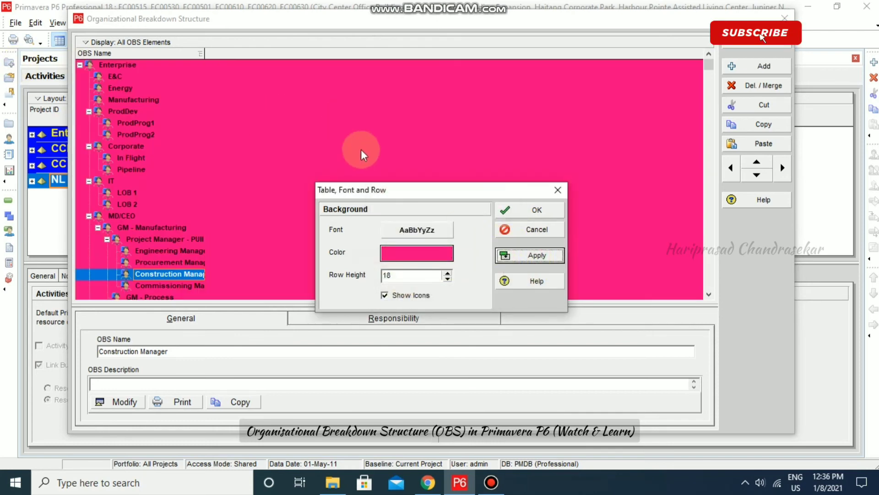
- Change the OBS table's background color to light green and set the row height to 20, applying both
left_click(401, 253)
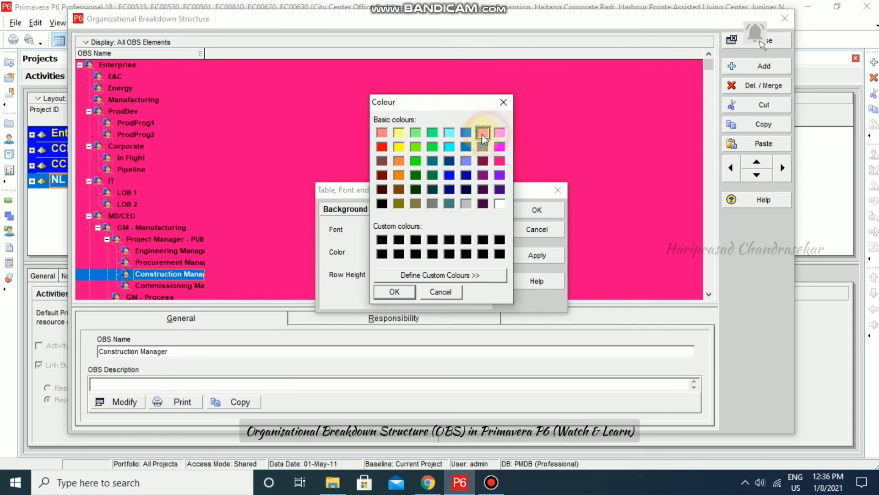
left_click(402, 292)
left_click(535, 254)
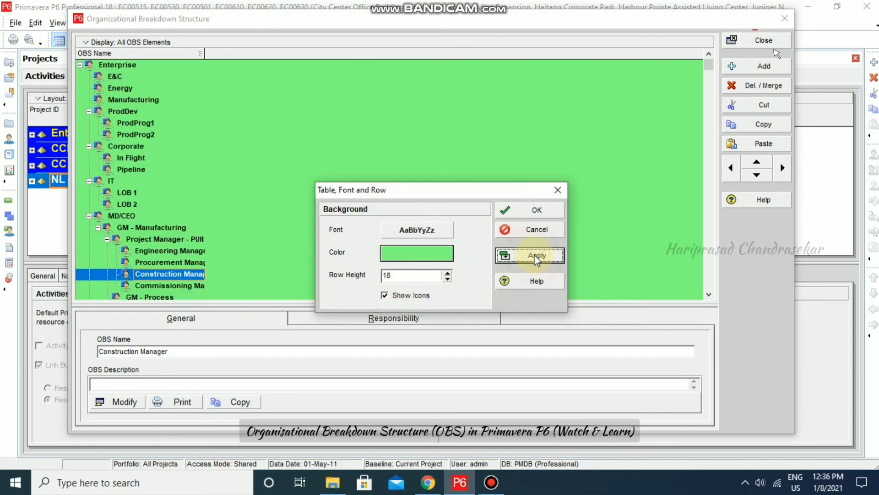
double_click(433, 273)
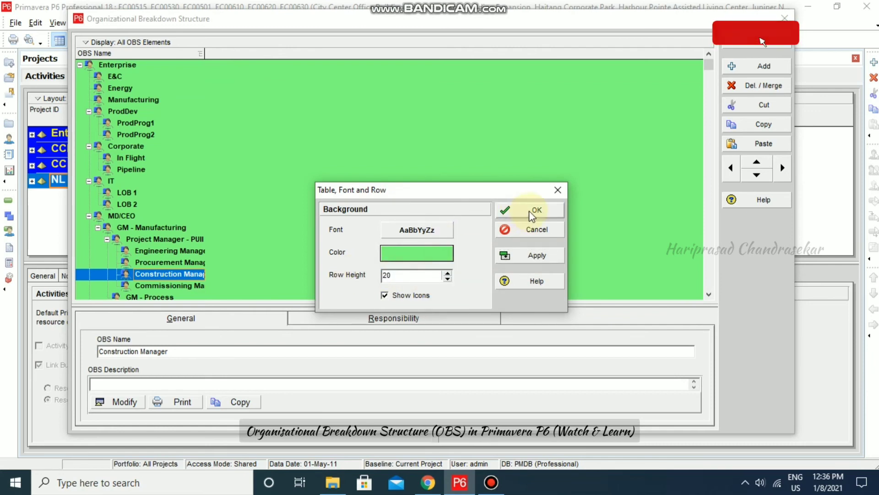
left_click(529, 254)
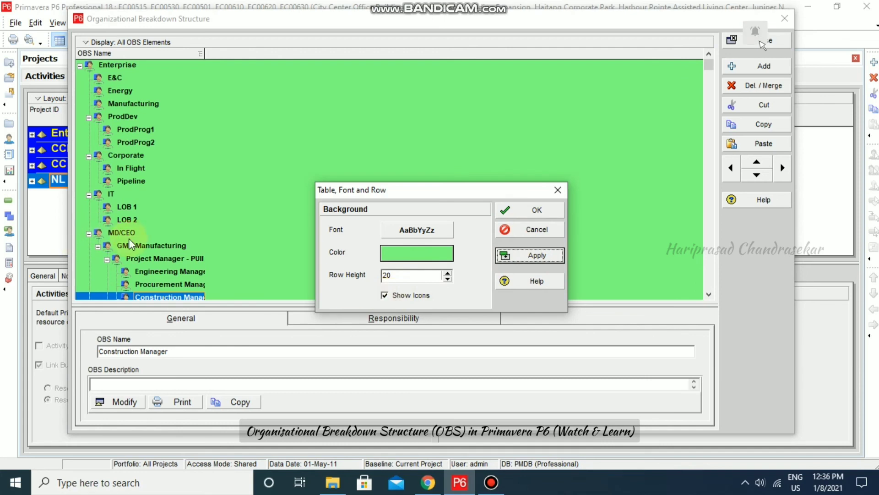
- Hide the row icons in the OBS table, show them again, and accept the table font and row settings
left_click(400, 296)
left_click(534, 264)
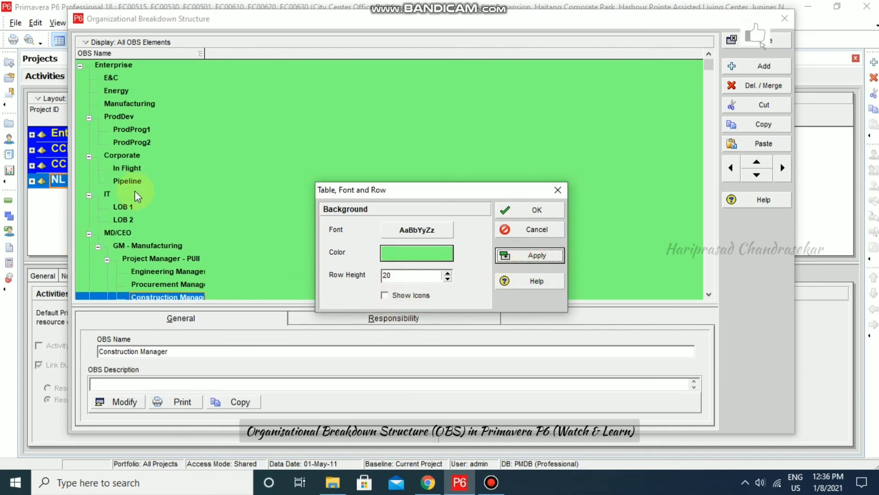
left_click(396, 296)
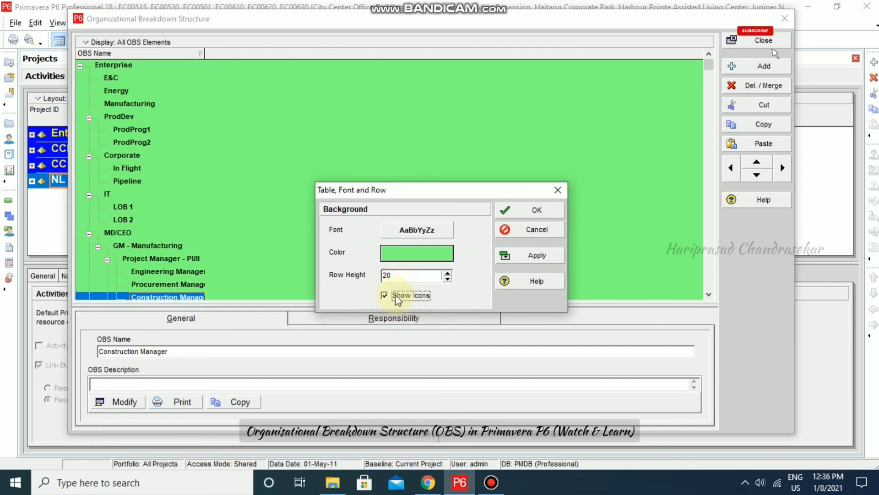
left_click(526, 261)
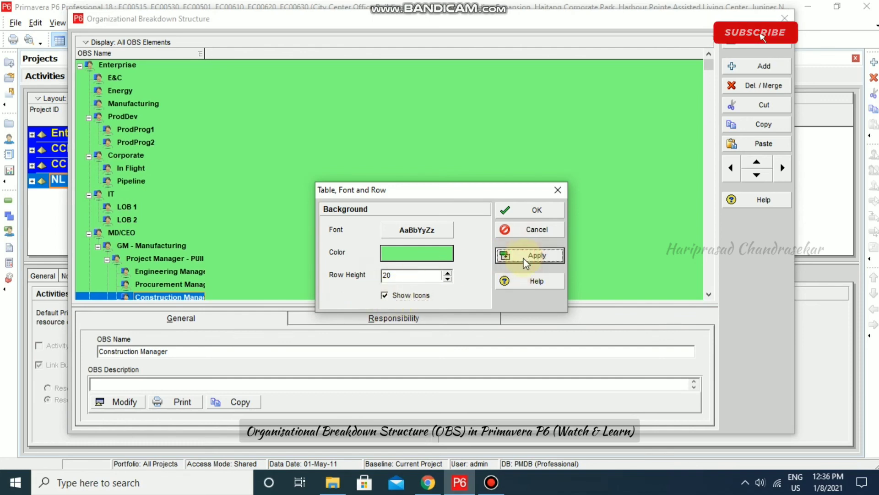
left_click(537, 209)
- Switch the OBS display from the table back to chart view
left_click(89, 46)
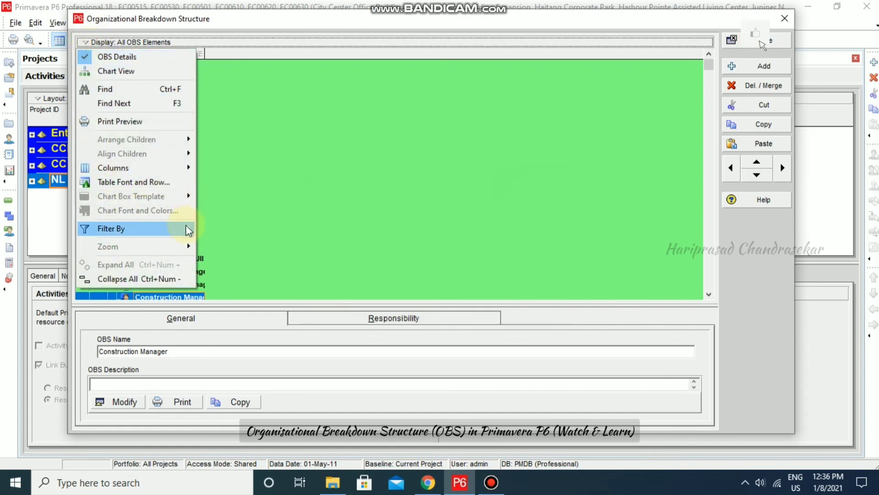
mouse_move(168, 232)
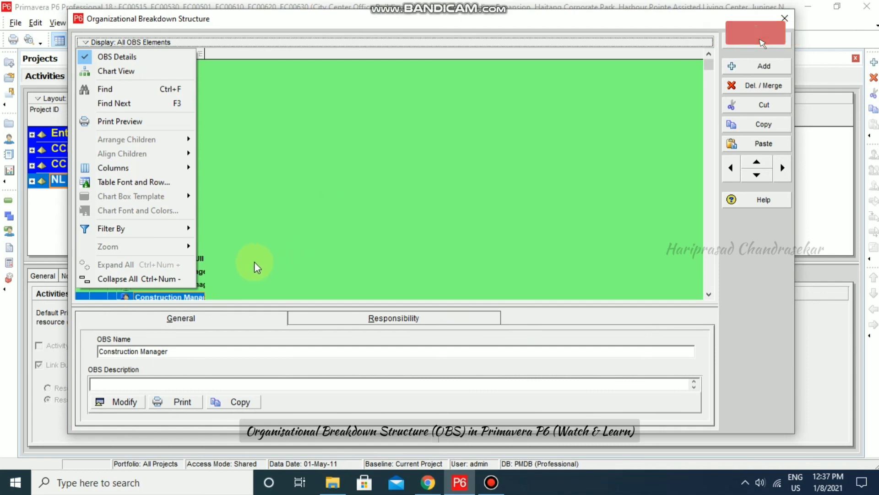
left_click(170, 198)
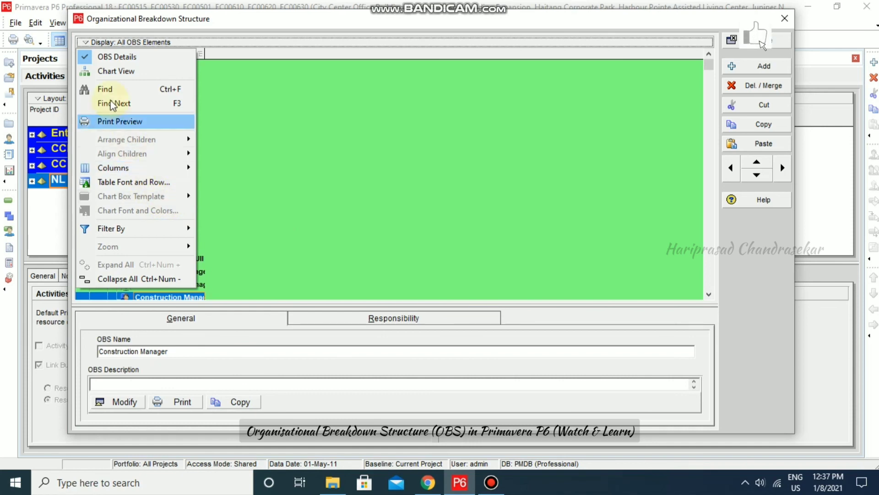
left_click(120, 71)
- Customize the chart box template by adding an OBS Description field below OBS Name, and accept the template
left_click(87, 42)
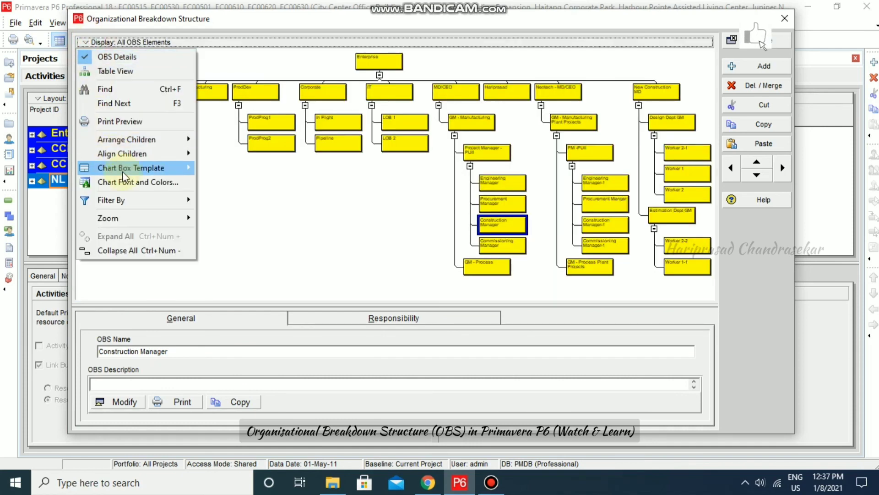
mouse_move(156, 167)
left_click(224, 181)
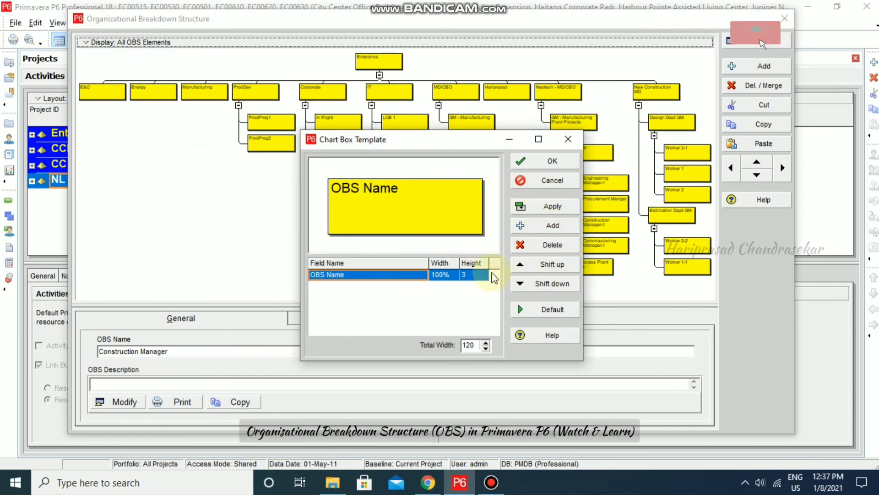
left_click(409, 215)
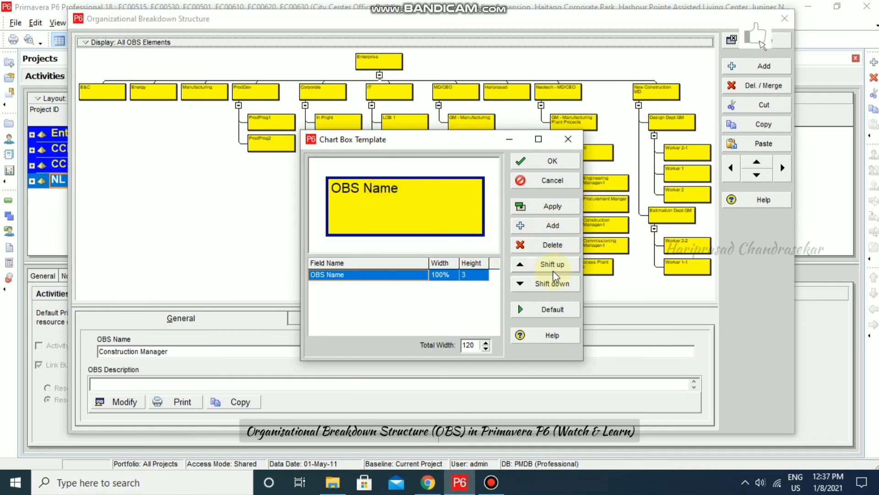
left_click(552, 226)
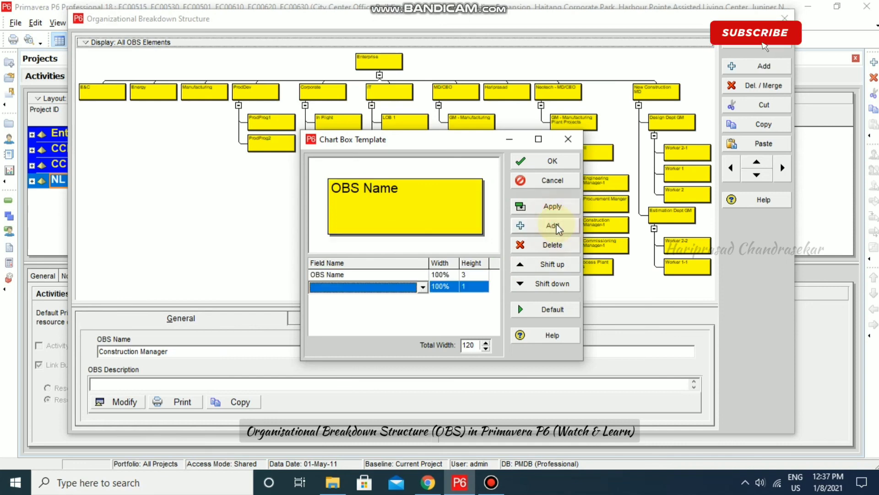
left_click(423, 288)
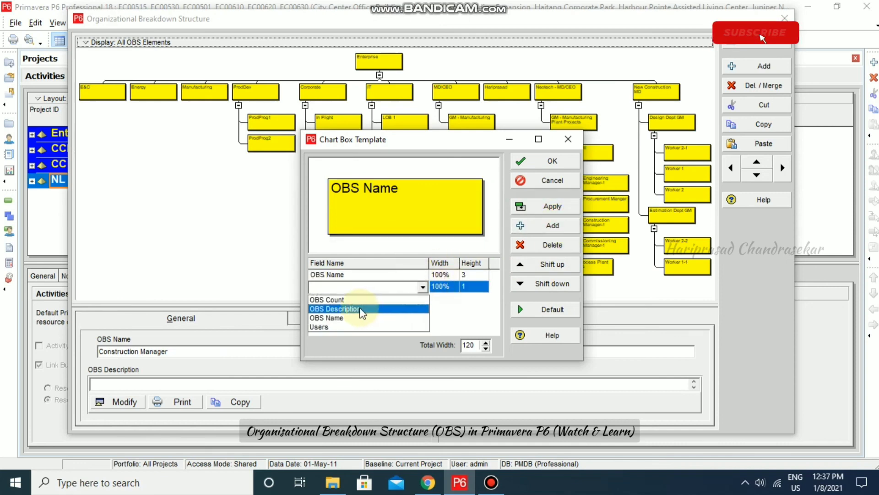
left_click(359, 306)
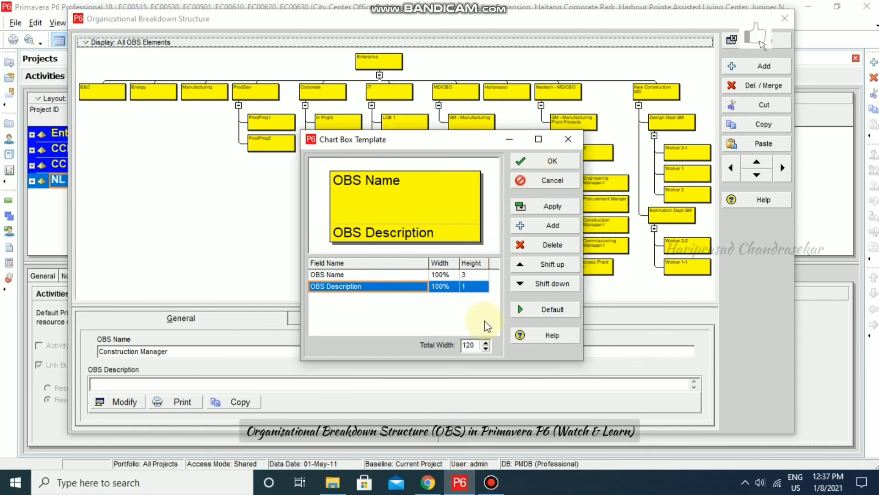
left_click(575, 161)
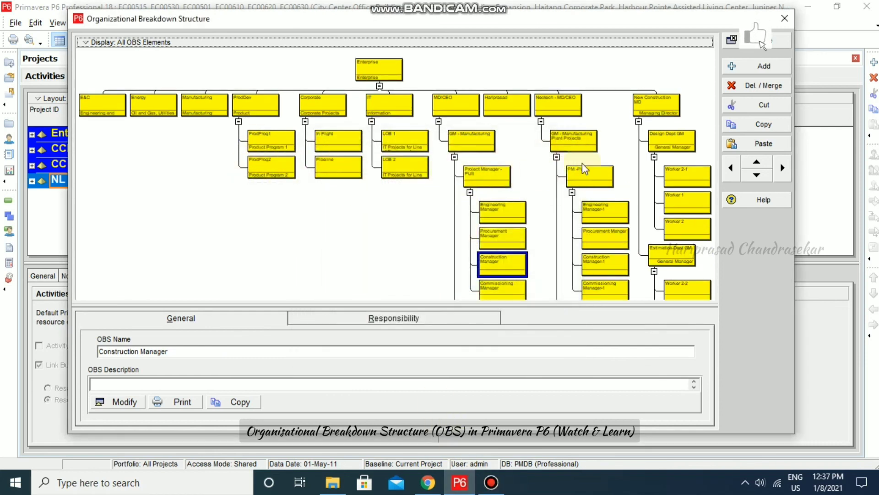
- Set the OBS chart's box color to orange and apply it
left_click(87, 42)
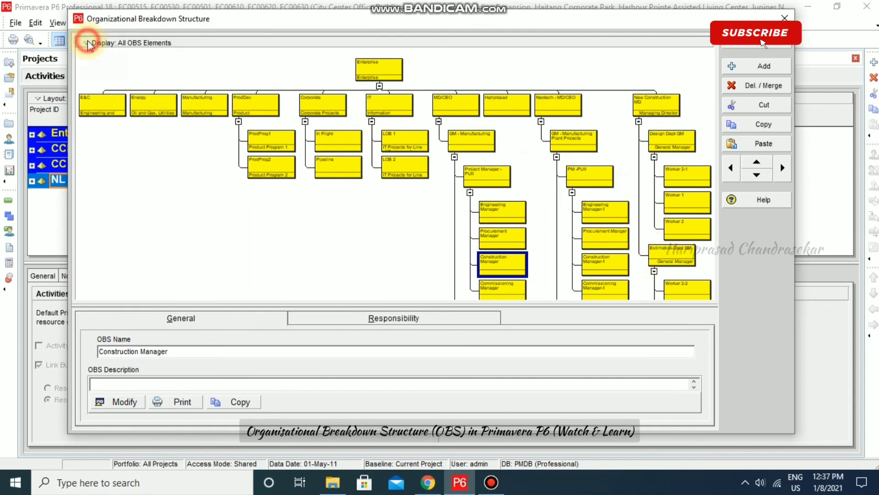
left_click(158, 184)
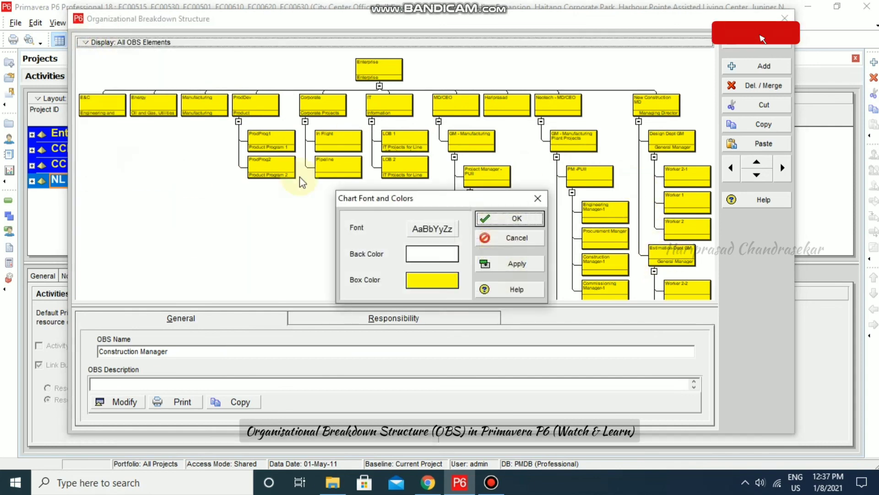
left_click(429, 279)
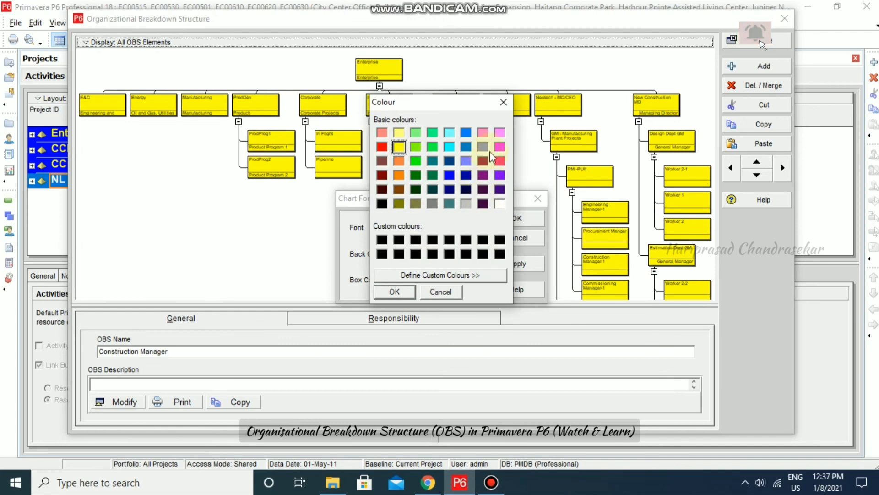
left_click(400, 176)
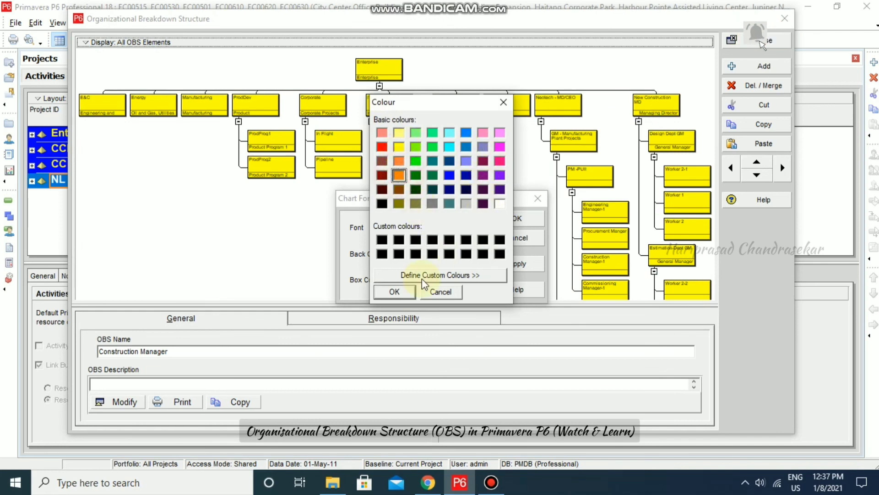
left_click(397, 292)
left_click(518, 265)
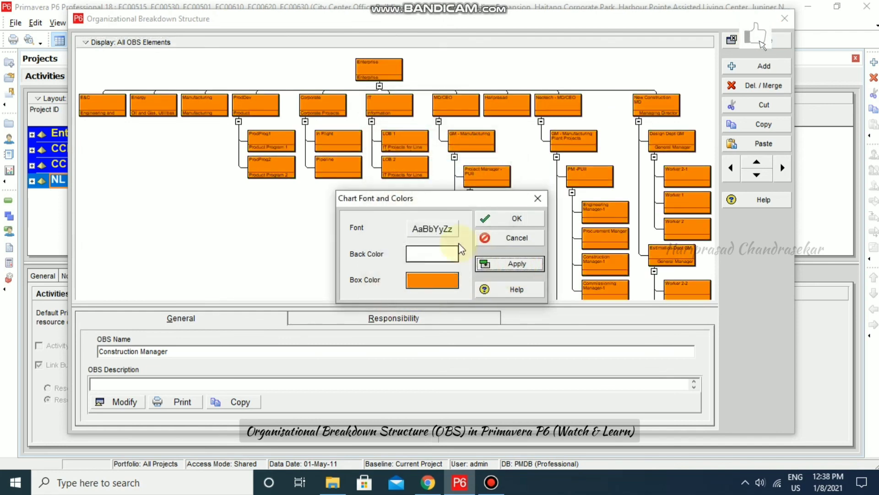
- Change the OBS chart's box color to light pink and apply it
left_click(431, 280)
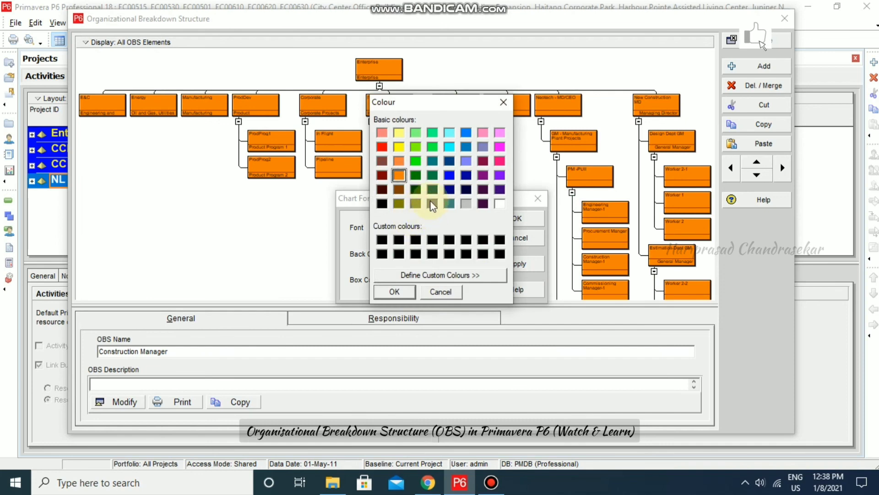
left_click(482, 133)
left_click(395, 292)
left_click(518, 264)
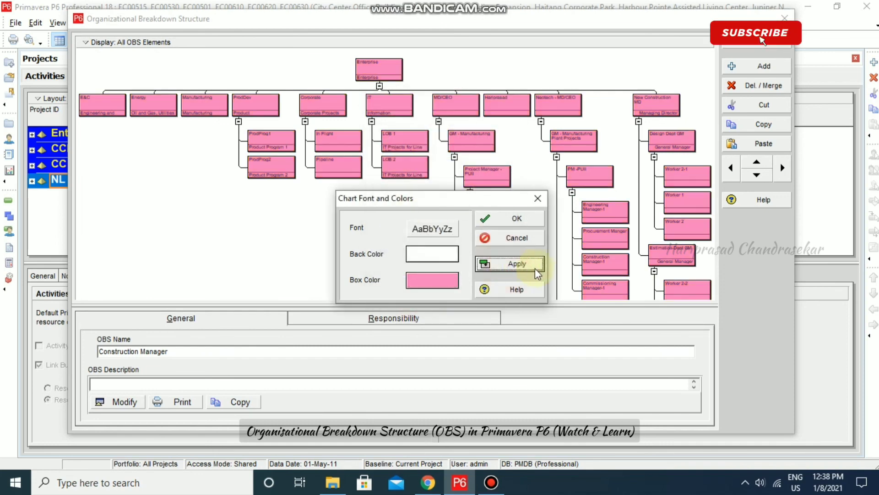
- Set the OBS chart's font style to Bold, apply it, and accept the chart font and color settings
left_click(447, 229)
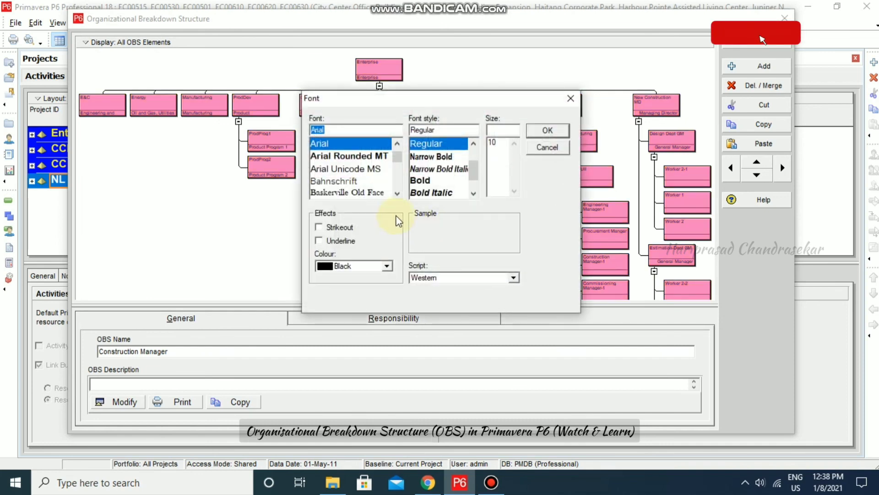
left_click(420, 180)
left_click(547, 147)
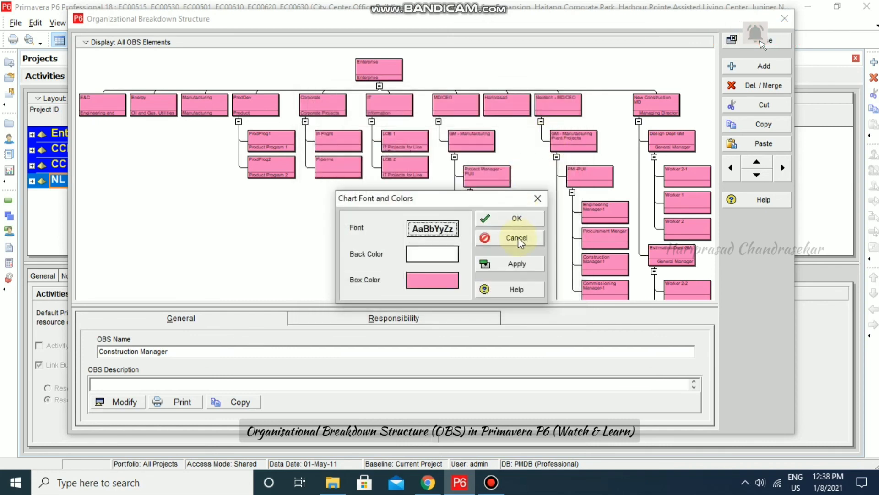
left_click(517, 259)
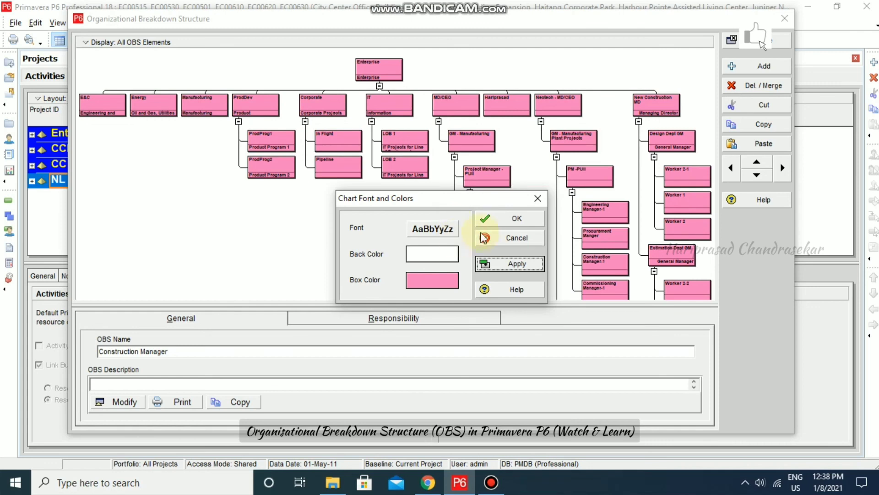
left_click(513, 219)
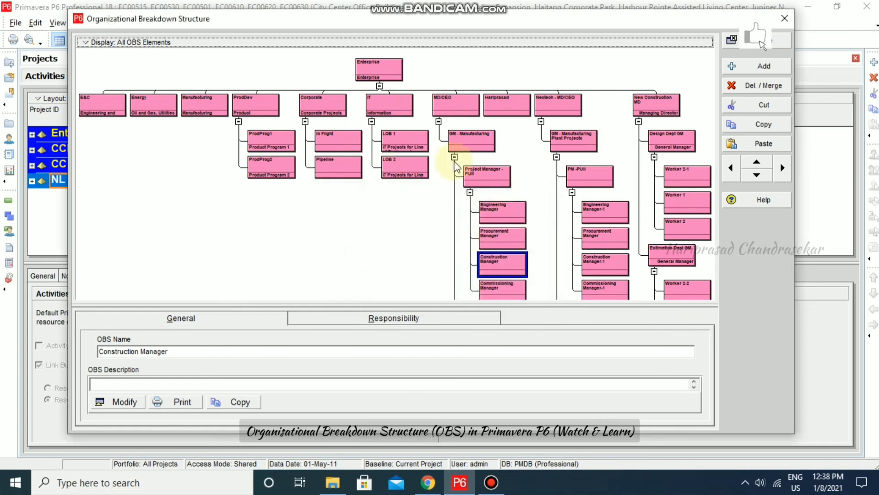
- Switch the OBS display from the chart to table view
left_click(93, 42)
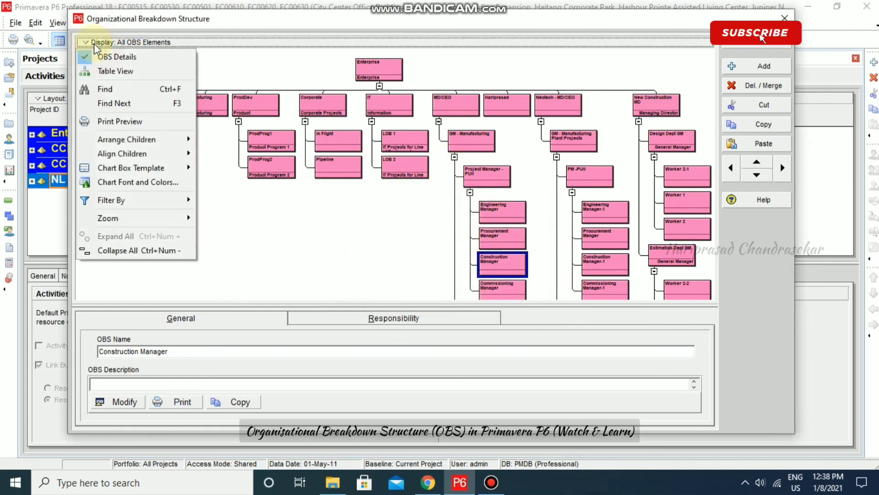
left_click(116, 70)
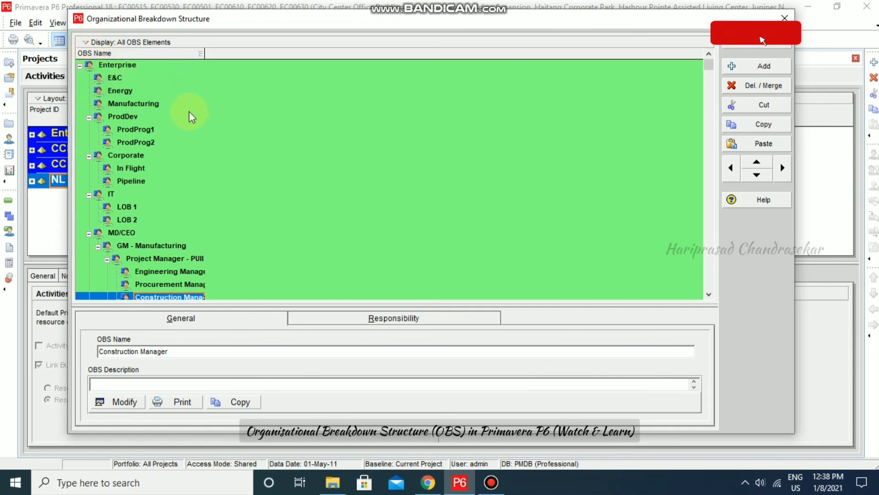